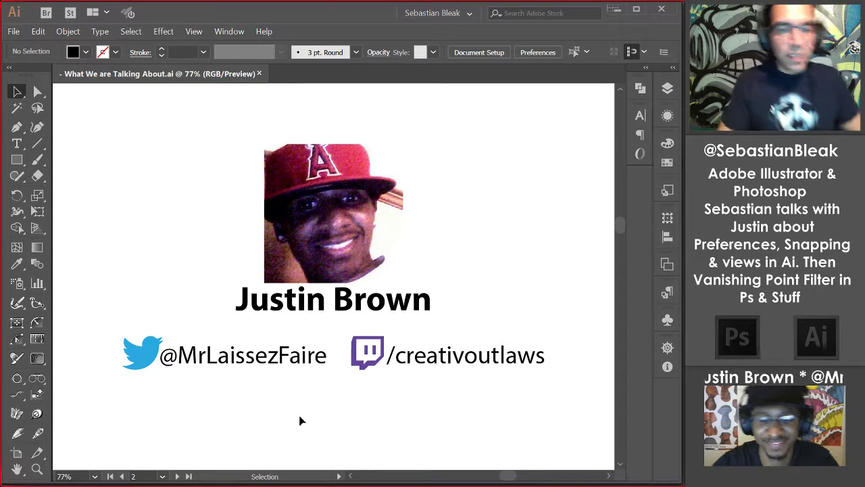
# Step: Page forward through the presenter introduction artboards to artboard 4 and return to artboard 2
pyautogui.click(177, 476)
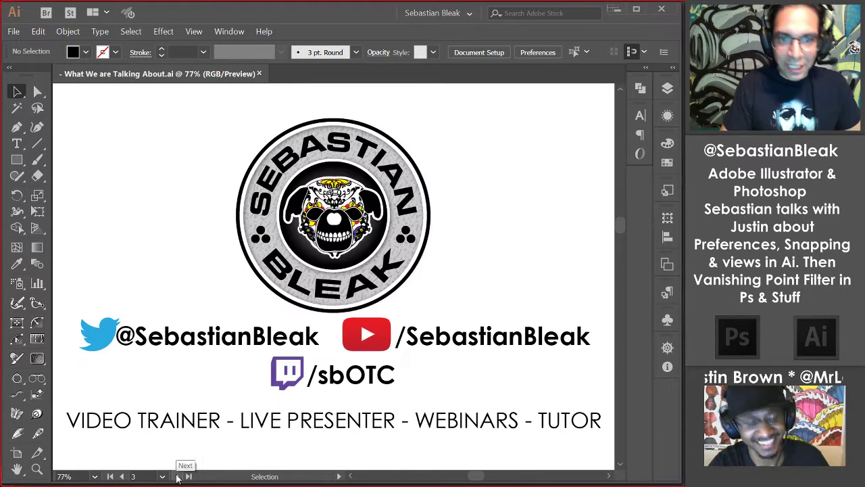
pyautogui.click(177, 476)
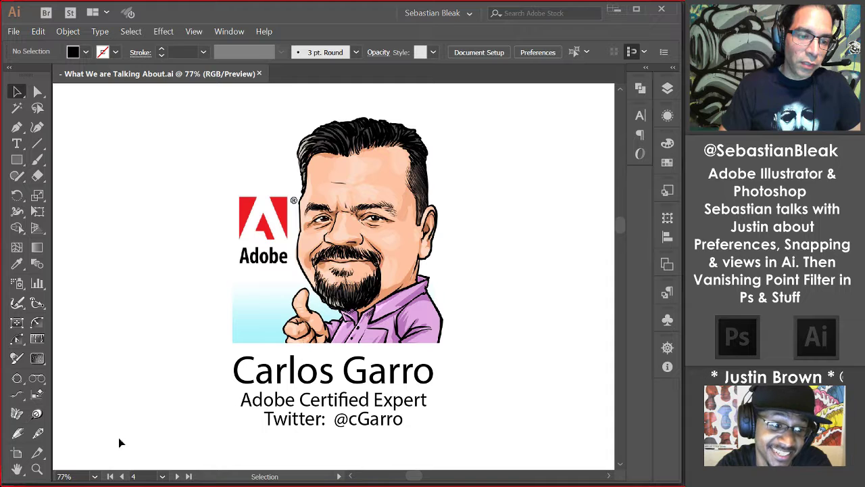
pyautogui.click(122, 477)
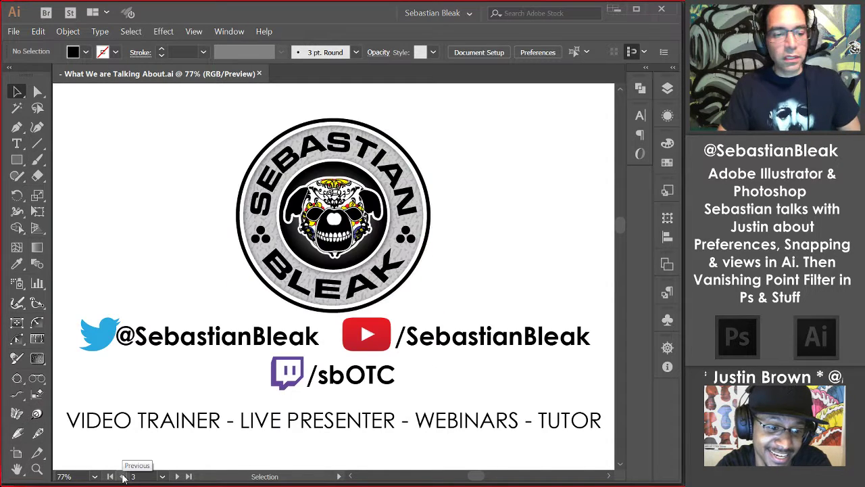
pyautogui.click(122, 476)
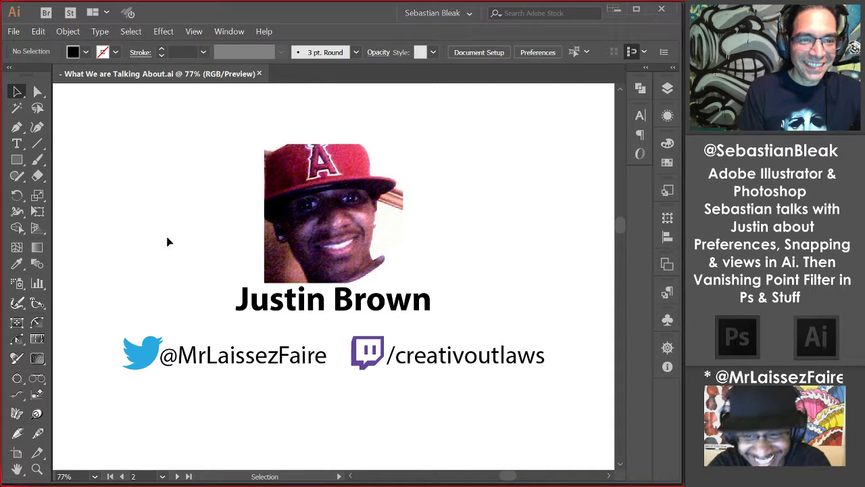
# Step: Create a new blank document and hide its artboards
pyautogui.hotkey('ctrl', 'n')
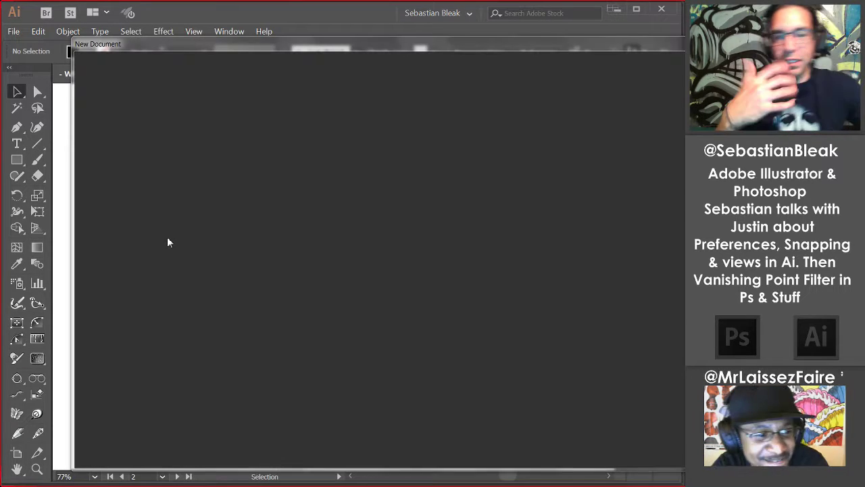
pyautogui.doubleClick(172, 160)
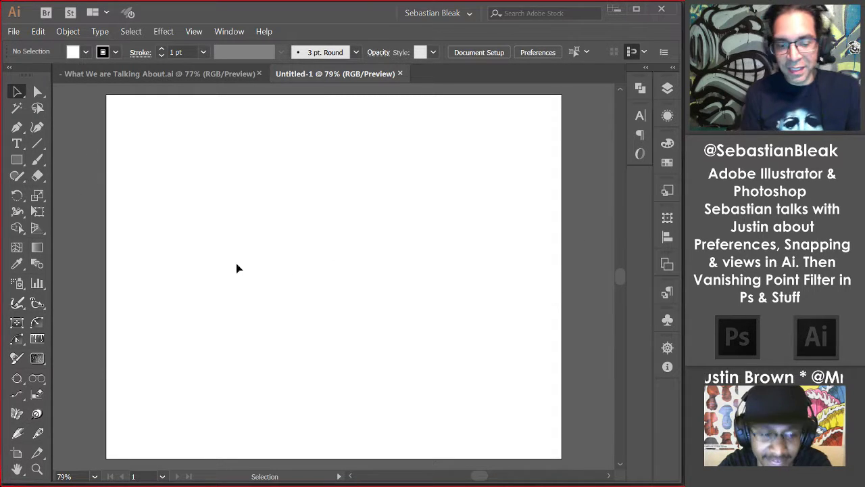
pyautogui.hotkey('ctrl', 'shift', 'h')
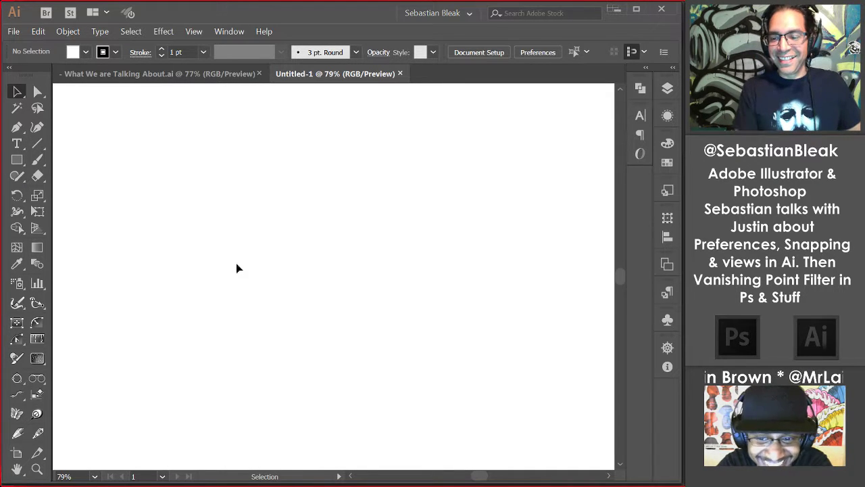
# Step: Zoom the blank document out to 12.5% and show its artboards
pyautogui.hotkey('ctrl', '-')
pyautogui.hotkey('ctrl', '-')
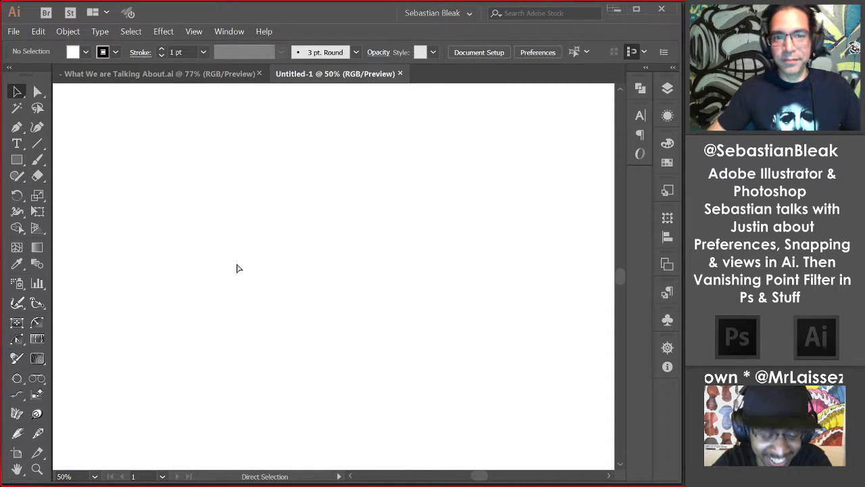
pyautogui.hotkey('ctrl', '-')
pyautogui.hotkey('ctrl', '-')
pyautogui.hotkey('ctrl', '-')
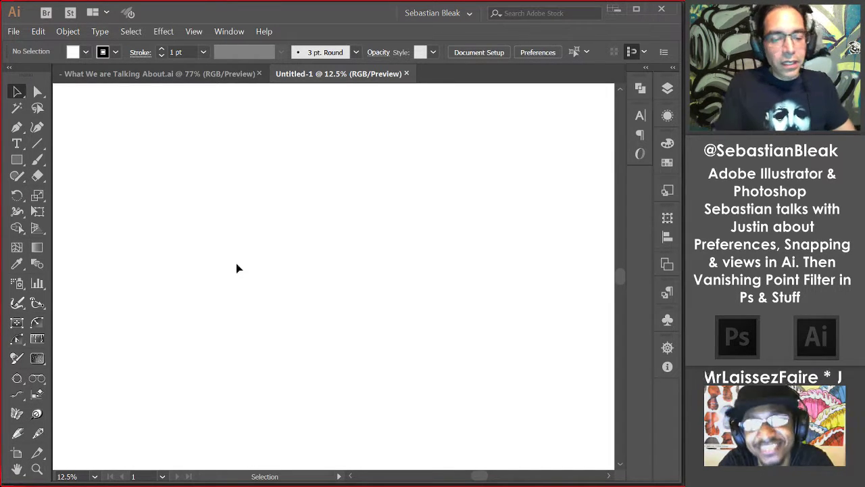
pyautogui.hotkey('ctrl', 'shift', 'h')
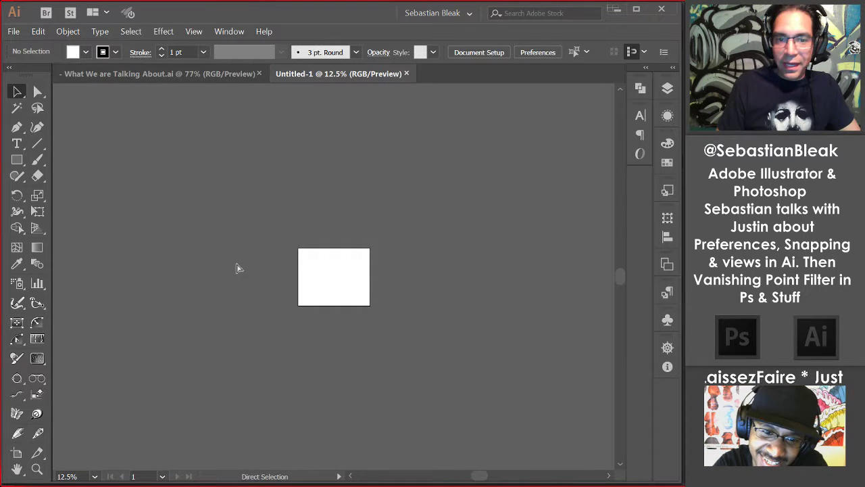
# Step: Reset the zoom to 12.5% and toggle the artboard display off and back on
pyautogui.hotkey('ctrl', '0')
pyautogui.hotkey('ctrl', '-')
pyautogui.hotkey('ctrl', '-')
pyautogui.hotkey('ctrl', '-')
pyautogui.hotkey('ctrl', '-')
pyautogui.hotkey('ctrl', '-')
pyautogui.hotkey('ctrl', '-')
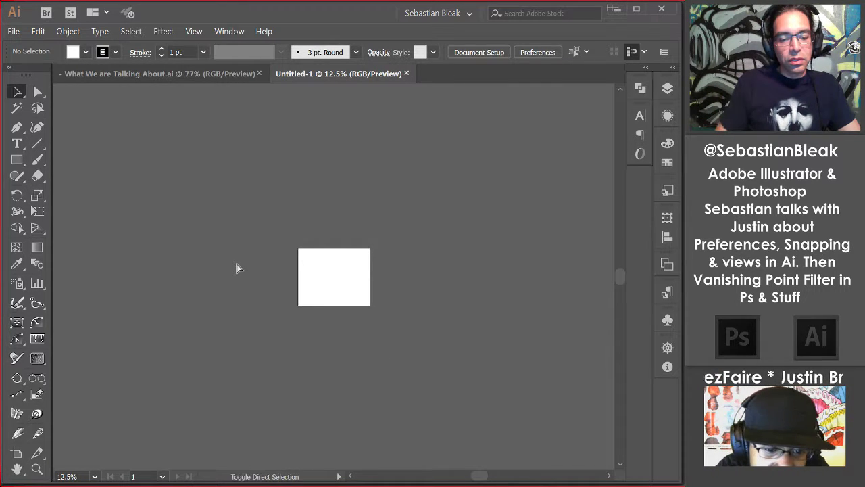
pyautogui.hotkey('ctrl', '1')
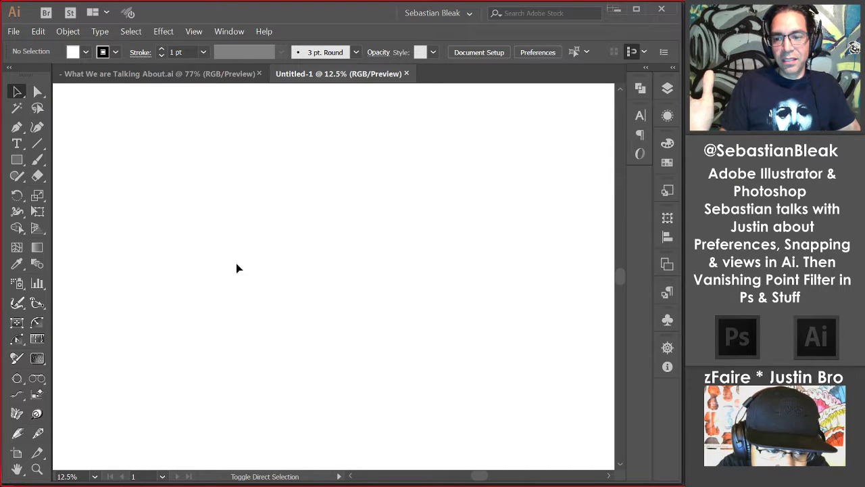
pyautogui.hotkey('ctrl', 'shift', 'h')
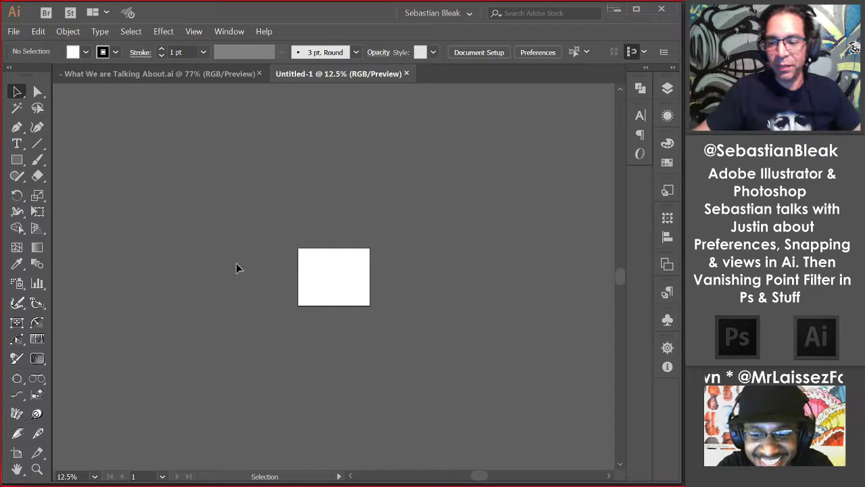
# Step: Inspect the full canvas extents around the artboard at 3.13% zoom, and fit the artboard in the window
pyautogui.hotkey('ctrl', '-')
pyautogui.hotkey('ctrl', '-')
pyautogui.hotkey('ctrl', '-')
pyautogui.hotkey('ctrl', '-')
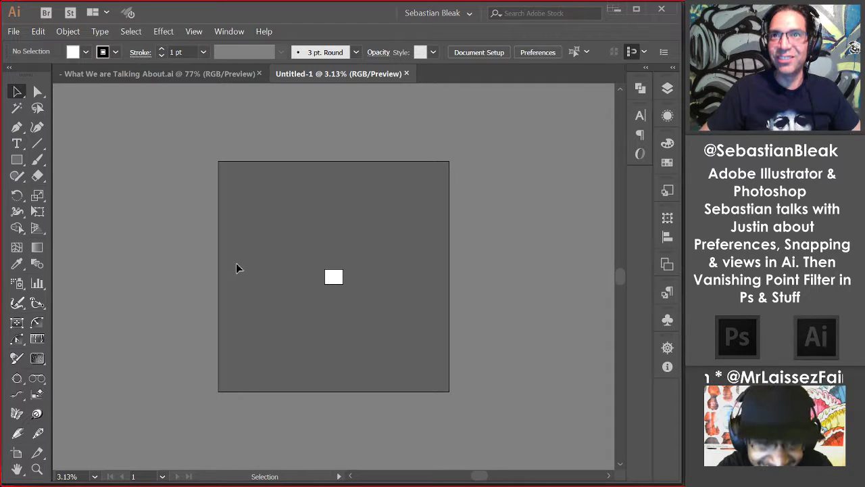
pyautogui.hotkey('ctrl', '0')
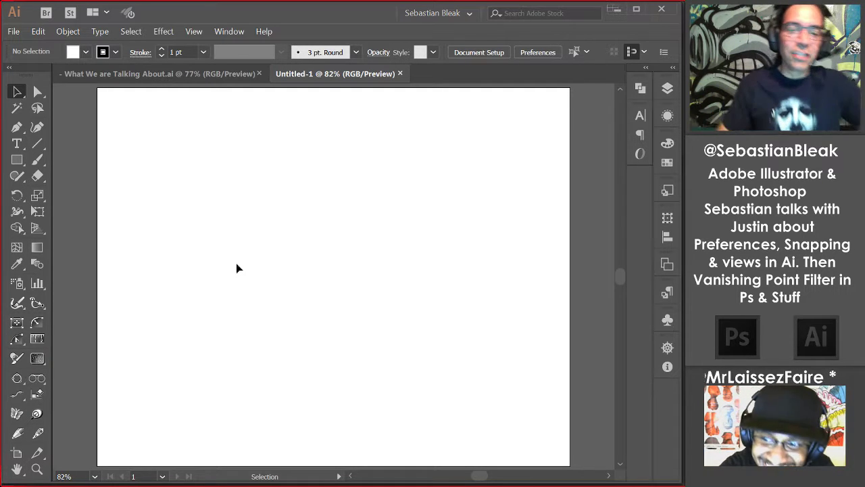
# Step: Hide the artboards and turn off the display of selection edges
pyautogui.hotkey('ctrl', 'shift', 'h')
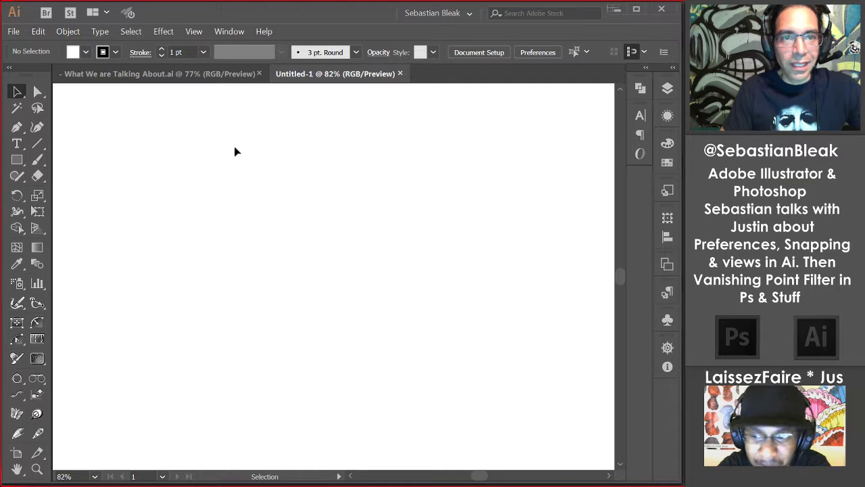
pyautogui.click(194, 31)
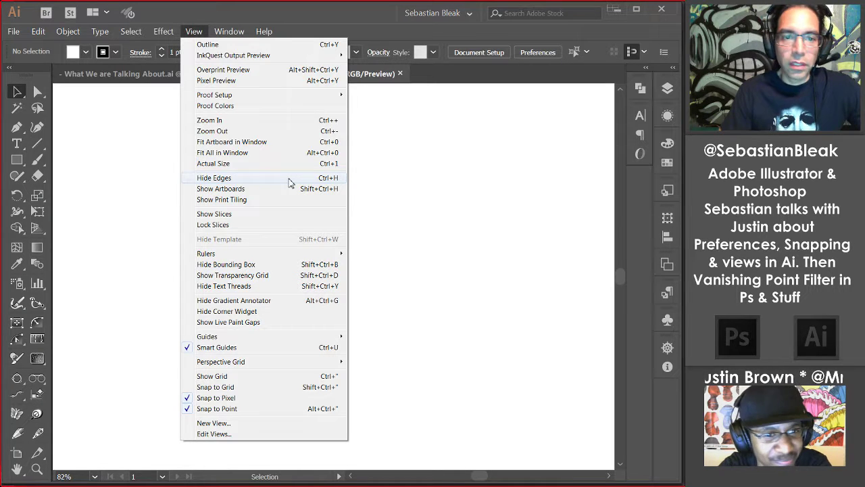
pyautogui.click(295, 178)
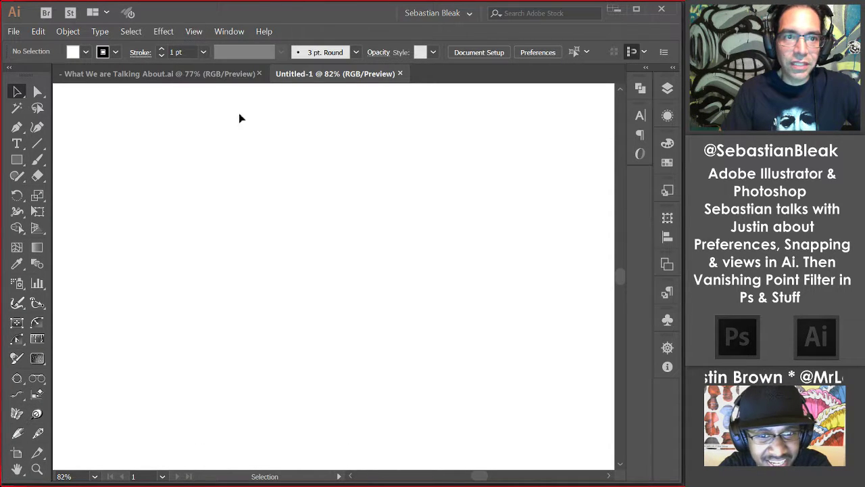
pyautogui.click(192, 32)
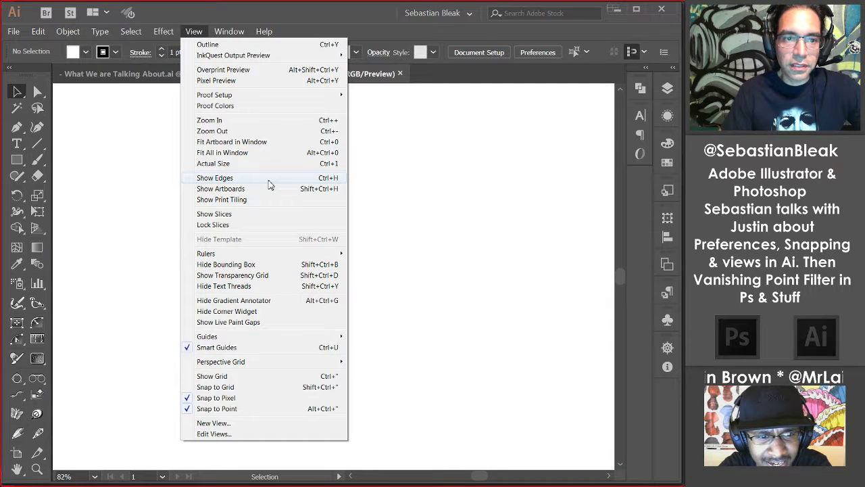
pyautogui.click(414, 167)
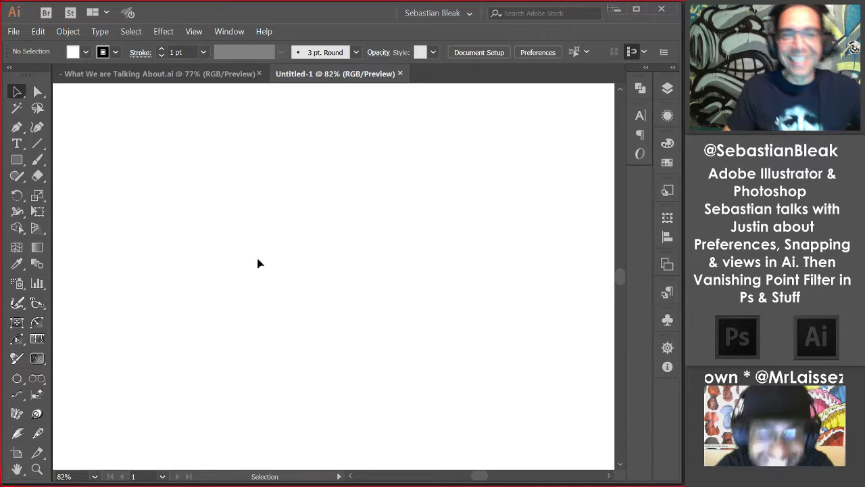
# Step: Draw a circle with the Ellipse tool in the upper middle of the canvas and hide its selection edges
pyautogui.press('l')
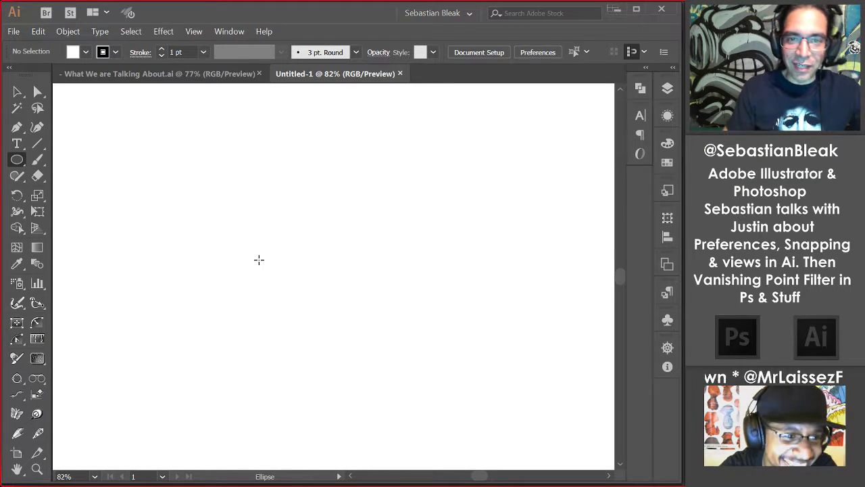
pyautogui.moveTo(257, 274); pyautogui.dragTo(412, 156)
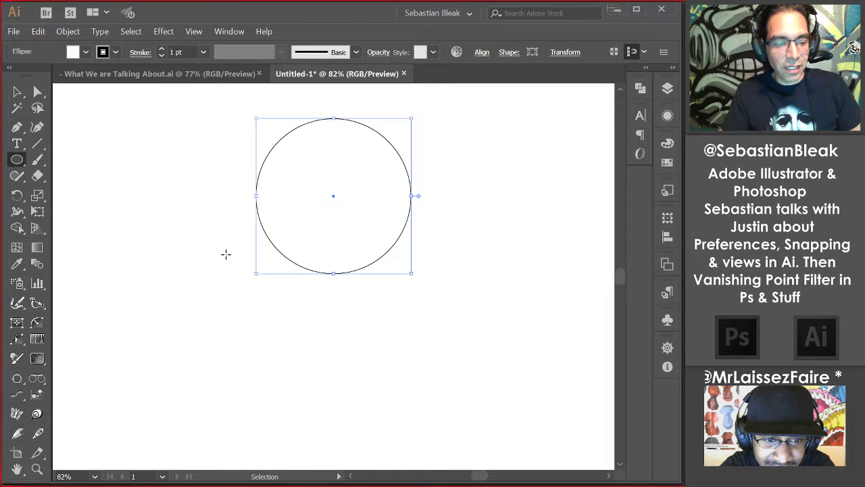
pyautogui.hotkey('ctrl', 'h')
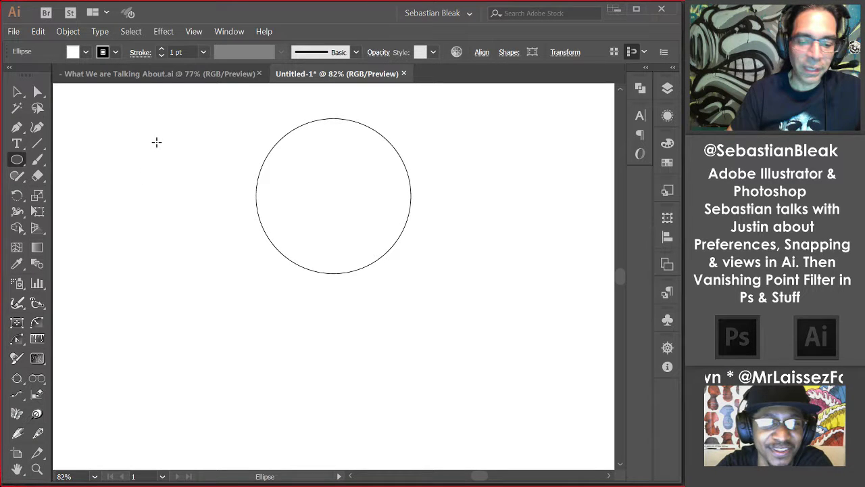
# Step: Toggle the selected circle's edges and bounding box on and off, ending with both hidden
pyautogui.press('ctrl')
pyautogui.hotkey('ctrl', 'h')
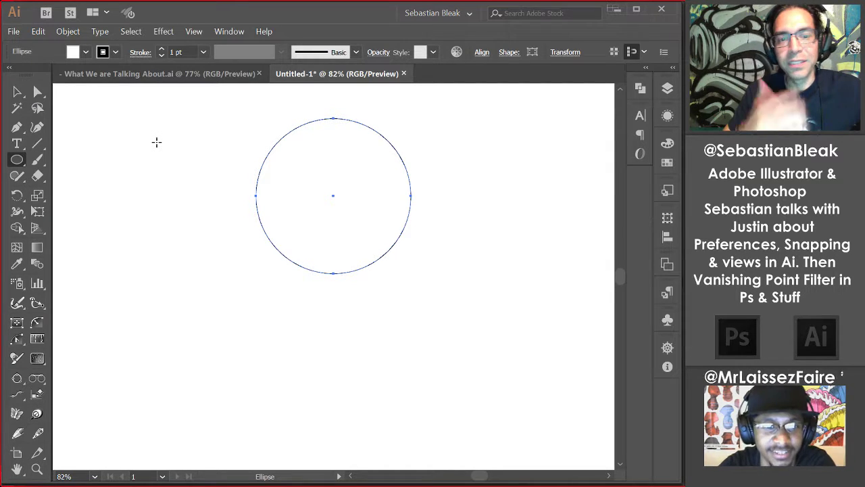
pyautogui.hotkey('ctrl', 'shift', 'b')
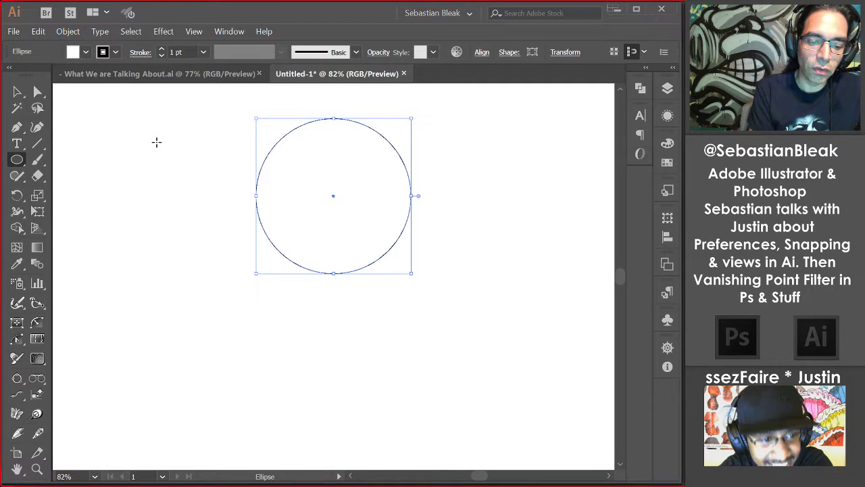
pyautogui.hotkey('ctrl', 'shift', 'b')
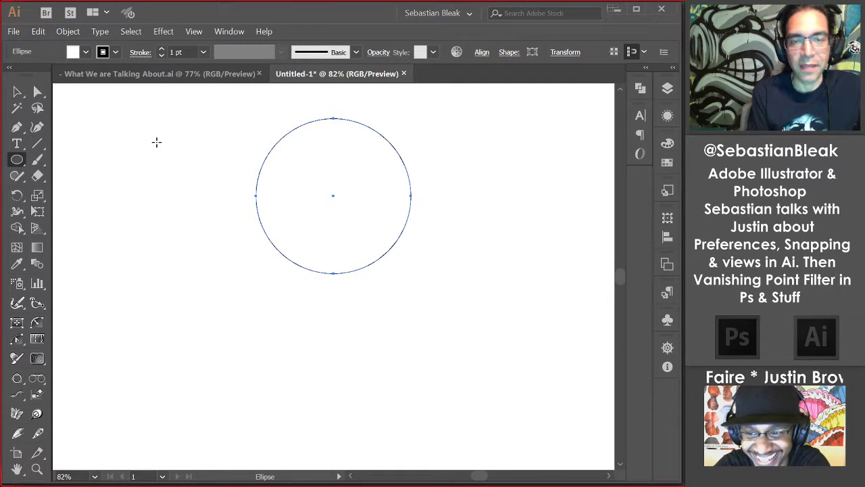
pyautogui.press('ctrl')
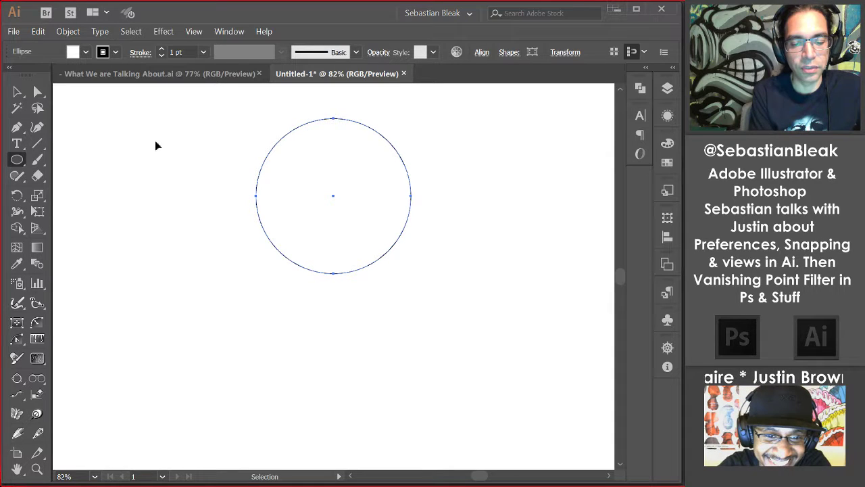
pyautogui.keyDown('ctrl'); pyautogui.click(156, 144); pyautogui.keyUp('ctrl')
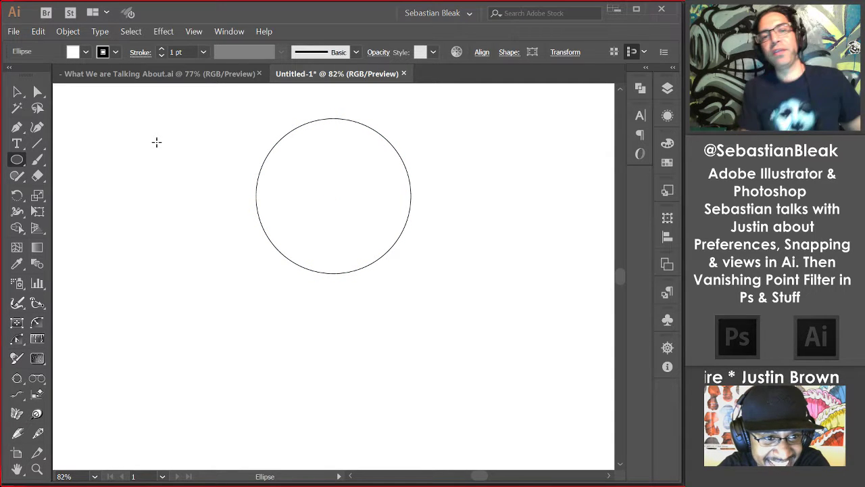
# Step: Nudge the selected circle down and slightly left, using both small and large increments, while its edges are hidden
pyautogui.press('Down')
pyautogui.press('Down')
pyautogui.press('Down')
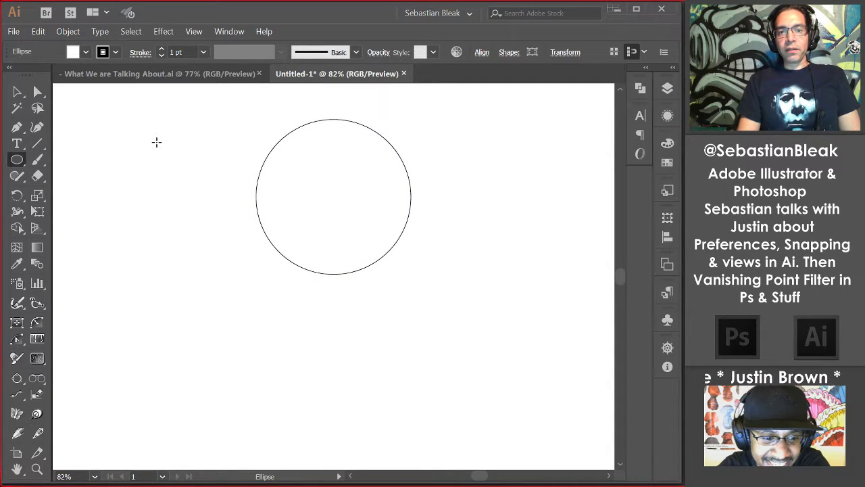
pyautogui.press('Left')
pyautogui.hotkey('shift', 'Down')
pyautogui.hotkey('shift', 'Down')
pyautogui.hotkey('shift', 'Down')
pyautogui.hotkey('shift', 'Down')
pyautogui.hotkey('shift', 'Down')
pyautogui.hotkey('shift', 'Down')
pyautogui.hotkey('shift', 'Down')
pyautogui.hotkey('shift', 'Down')
pyautogui.hotkey('shift', 'Down')
pyautogui.hotkey('shift', 'Down')
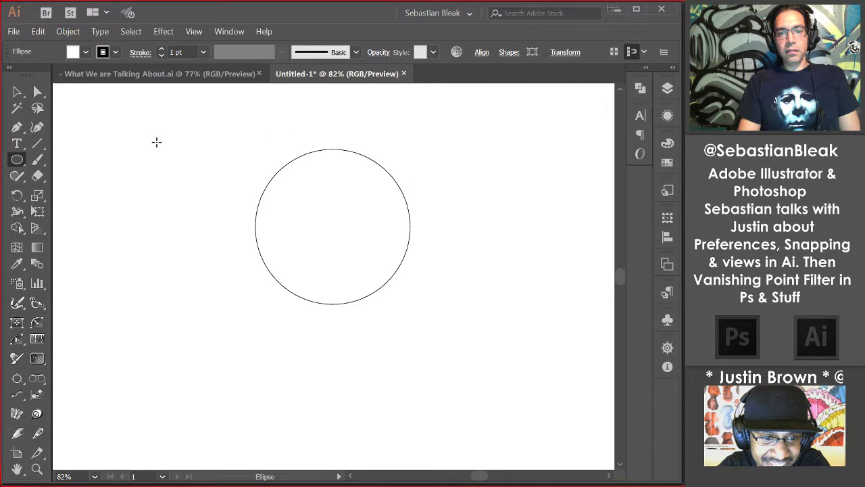
pyautogui.hotkey('shift', 'Left')
pyautogui.hotkey('shift', 'Left')
pyautogui.hotkey('shift', 'Left')
pyautogui.hotkey('shift', 'Left')
pyautogui.hotkey('shift', 'Right')
pyautogui.hotkey('shift', 'Down')
pyautogui.hotkey('shift', 'Left')
pyautogui.hotkey('shift', 'Up')
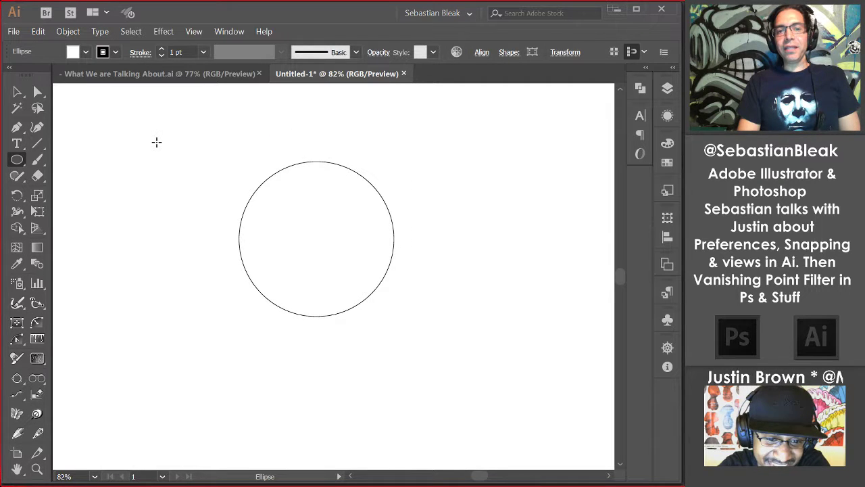
pyautogui.hotkey('shift', 'Up')
pyautogui.hotkey('shift', 'Left')
pyautogui.hotkey('shift', 'Up')
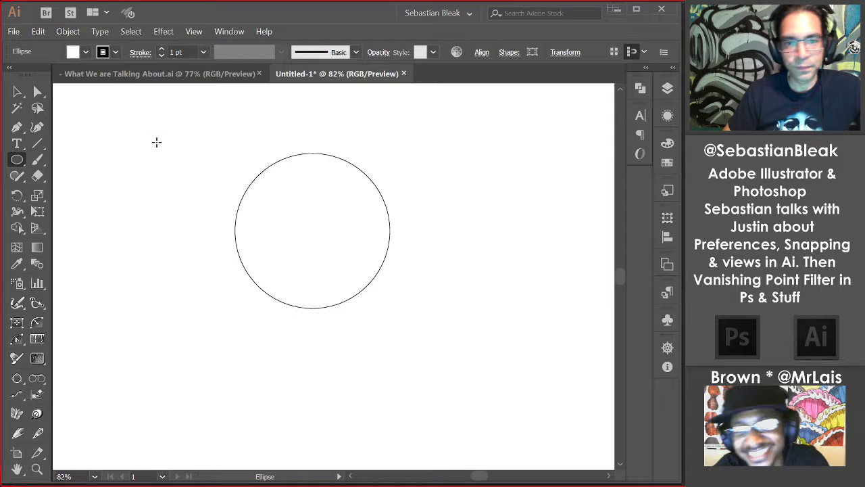
# Step: Select the circle and review the Illustrator Defaults keyboard shortcuts for tools, leaving the set unchanged
pyautogui.hotkey('ctrl', 'a')
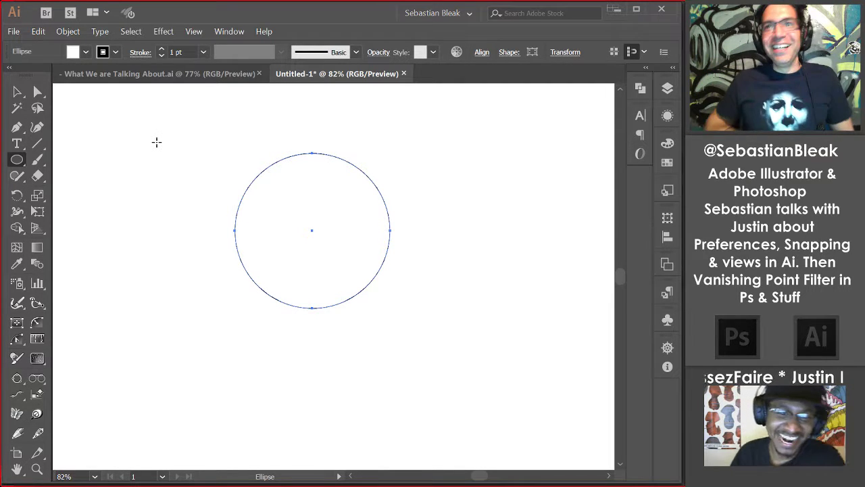
pyautogui.click(35, 33)
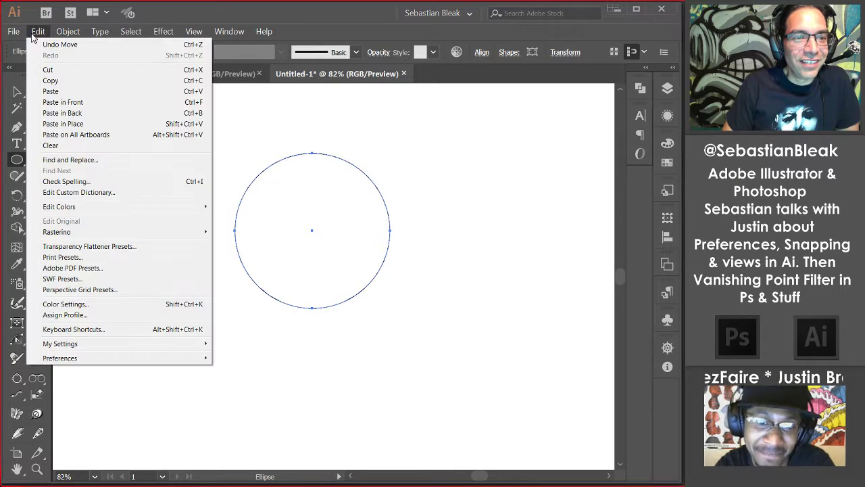
pyautogui.click(108, 332)
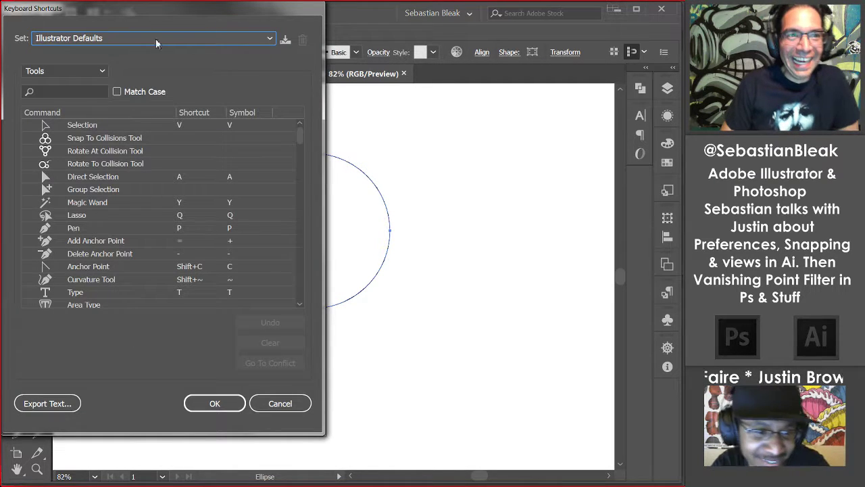
pyautogui.moveTo(156, 21); pyautogui.dragTo(358, 19)
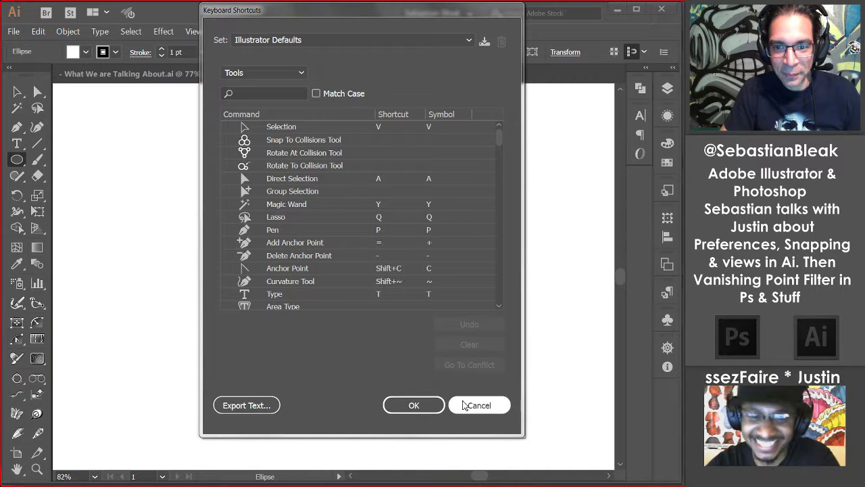
pyautogui.click(462, 405)
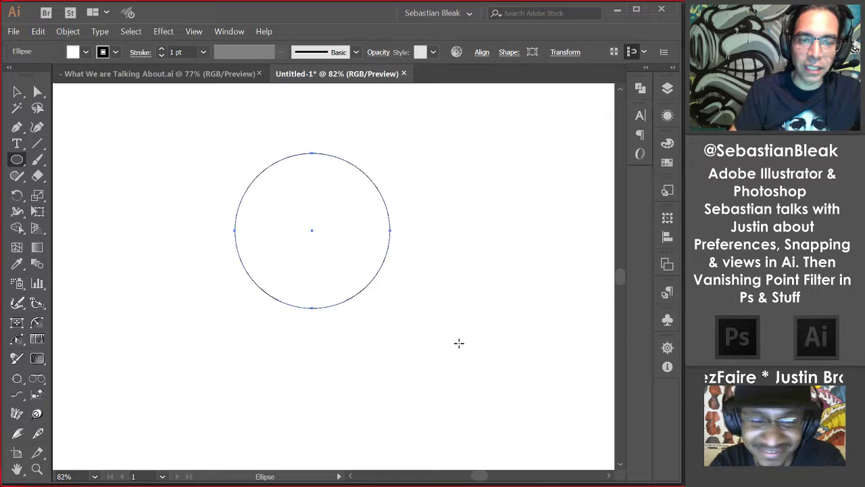
# Step: Show the bounding box around the selected circle and delete the circle
pyautogui.press('ctrl')
pyautogui.hotkey('ctrl', 'shift', 'b')
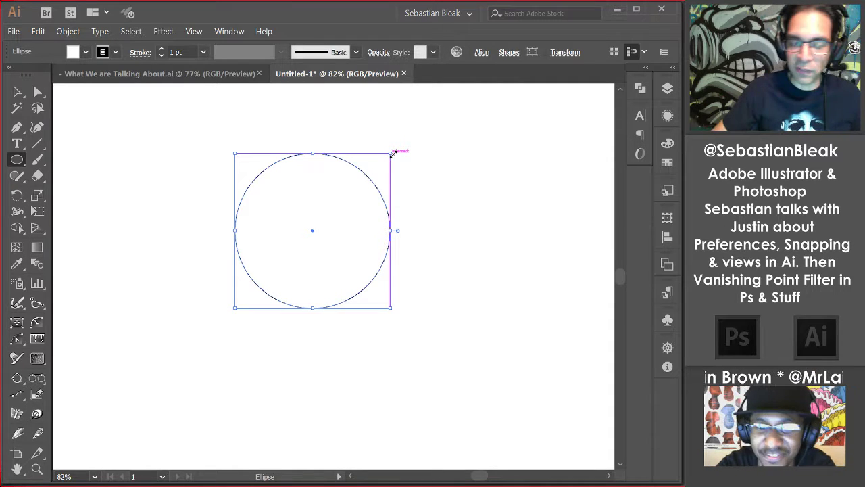
pyautogui.press('Delete')
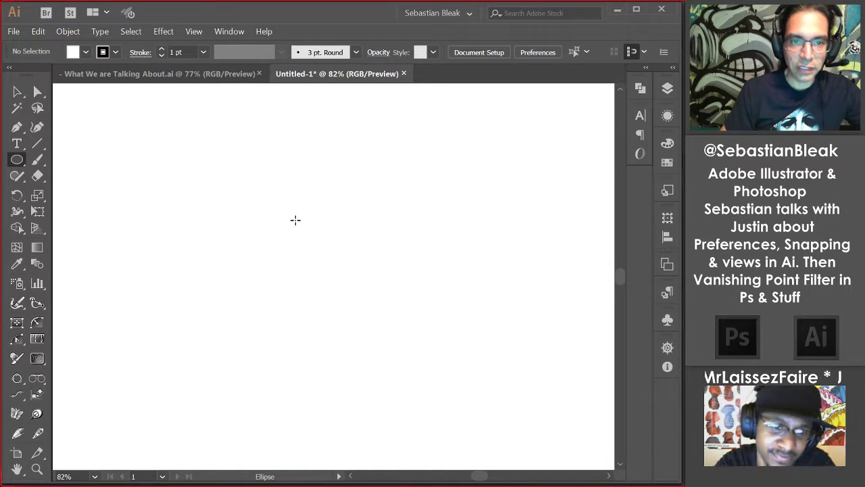
# Step: Draw a new circle outward from its center in the upper middle of the canvas, and undo a trial duplicate placed diagonally above it
pyautogui.moveTo(295, 219); pyautogui.dragTo(350, 138)
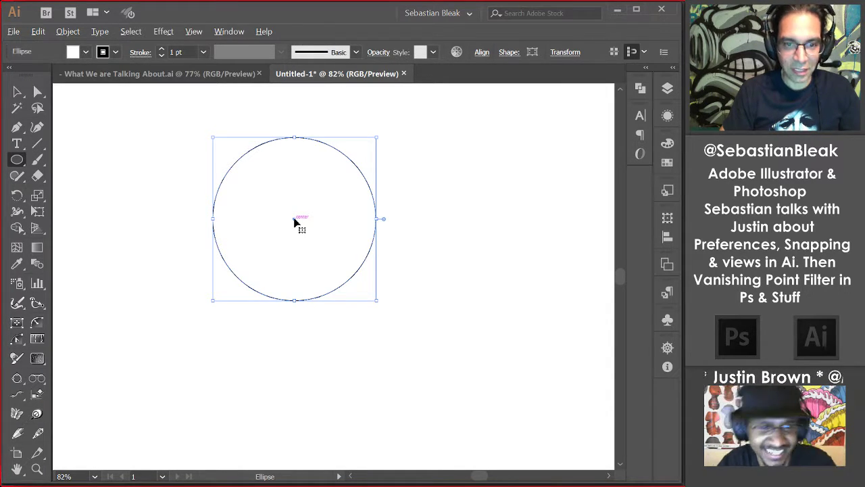
pyautogui.moveTo(294, 223); pyautogui.dragTo(346, 171)
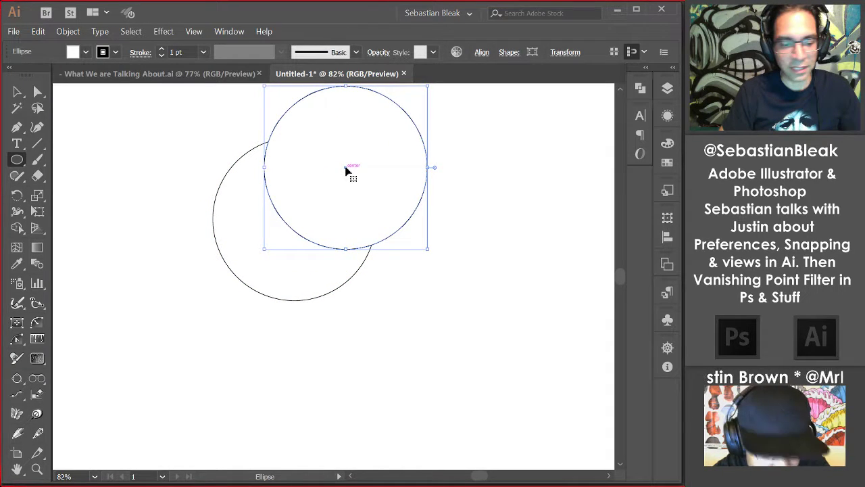
pyautogui.hotkey('ctrl', 'z')
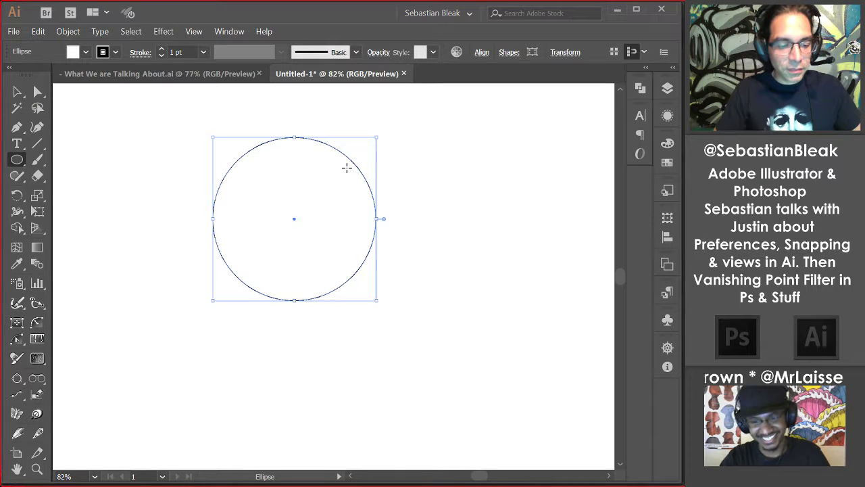
# Step: Hide the bounding box and draw a tall narrow ellipse inside the circle, starting from the circle's center
pyautogui.hotkey('ctrl', 'shift', 'b')
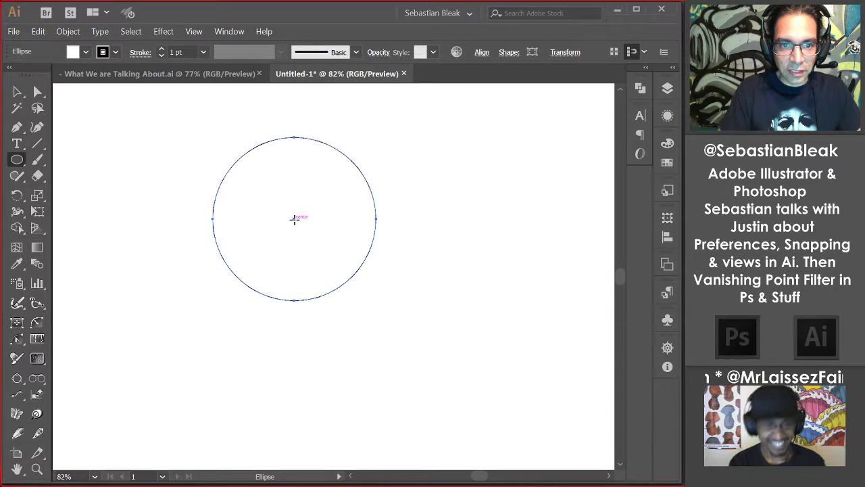
pyautogui.moveTo(295, 218); pyautogui.dragTo(343, 150)
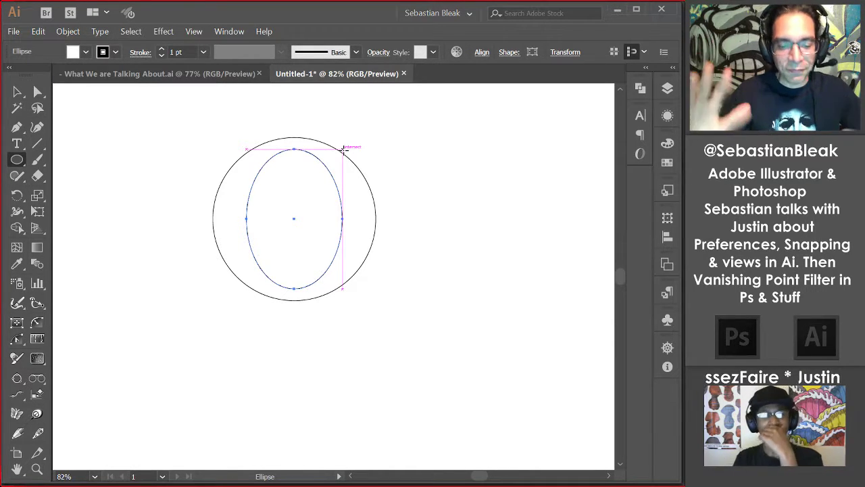
pyautogui.press('v')
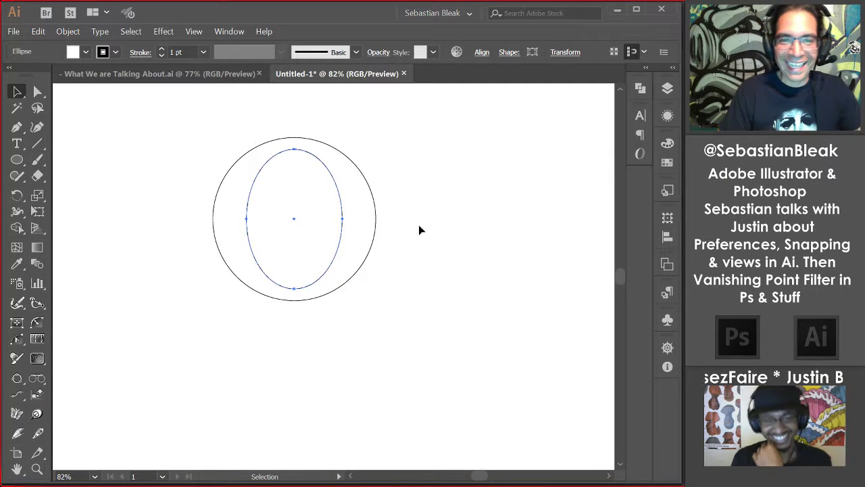
# Step: Try selecting the outer circle and inner ellipse with the Selection tool while the bounding box is hidden
pyautogui.click(419, 225)
pyautogui.click(235, 206)
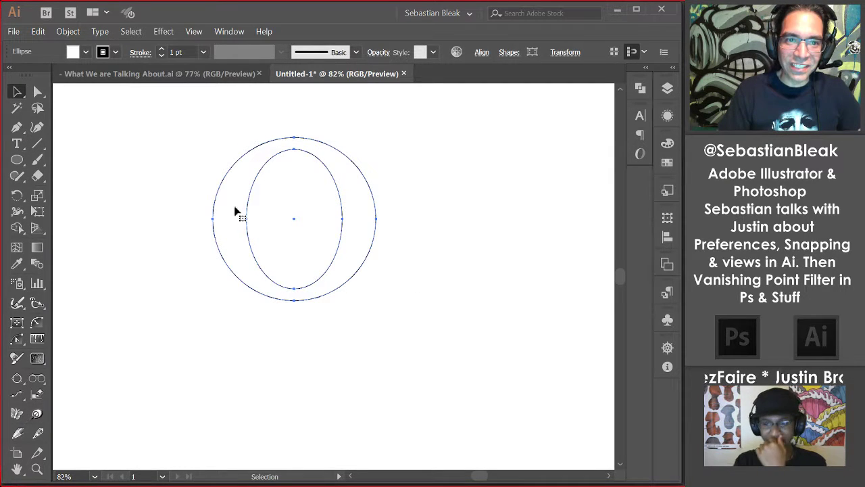
pyautogui.click(430, 254)
pyautogui.click(319, 248)
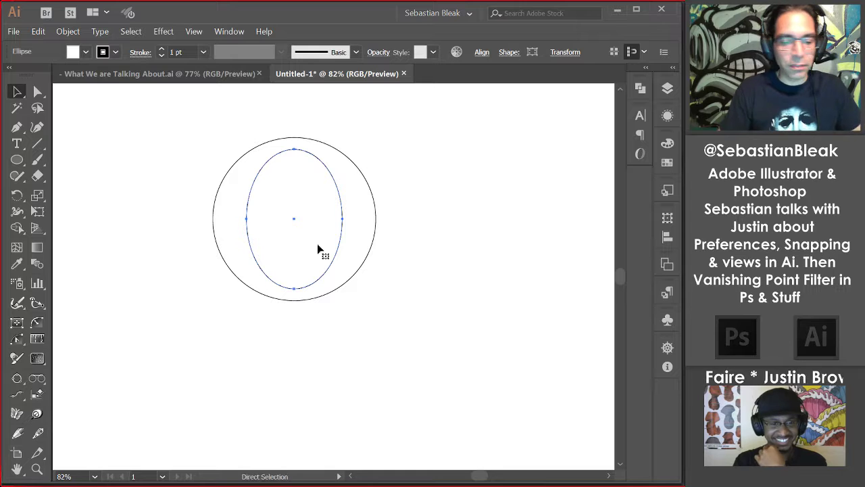
# Step: Turn the bounding box display back on and delete both the circle and the inner ellipse
pyautogui.hotkey('ctrl', 'shift', 'b')
pyautogui.click(433, 259)
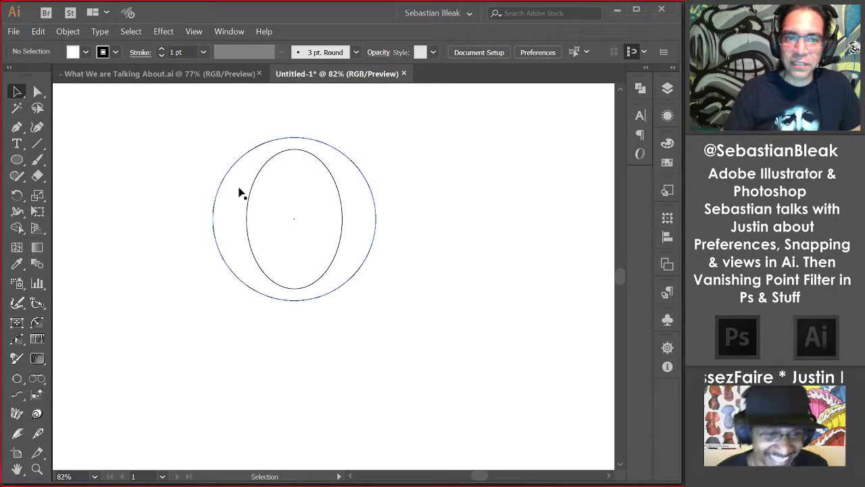
pyautogui.moveTo(174, 155); pyautogui.dragTo(339, 265)
pyautogui.press('Delete')
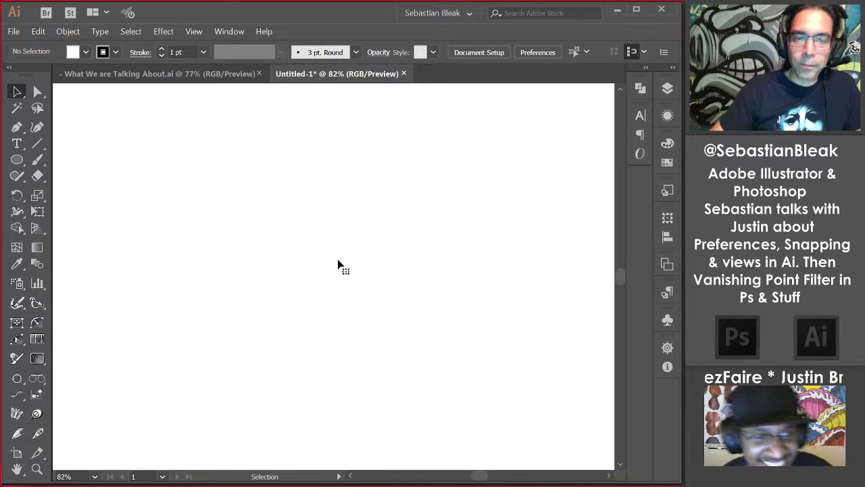
# Step: In the General preferences, toggle the Start Workspace option off and on and the Recent Files Workspace option on and off
pyautogui.hotkey('ctrl', 'k')
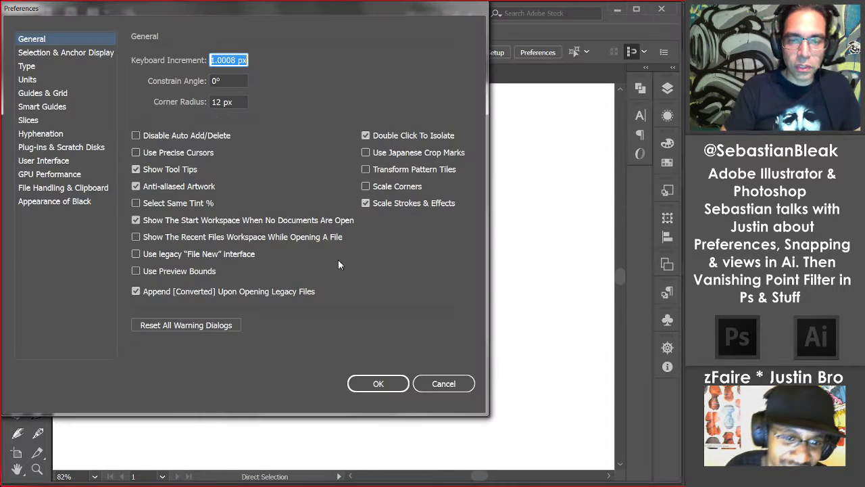
pyautogui.moveTo(238, 14); pyautogui.dragTo(319, 51)
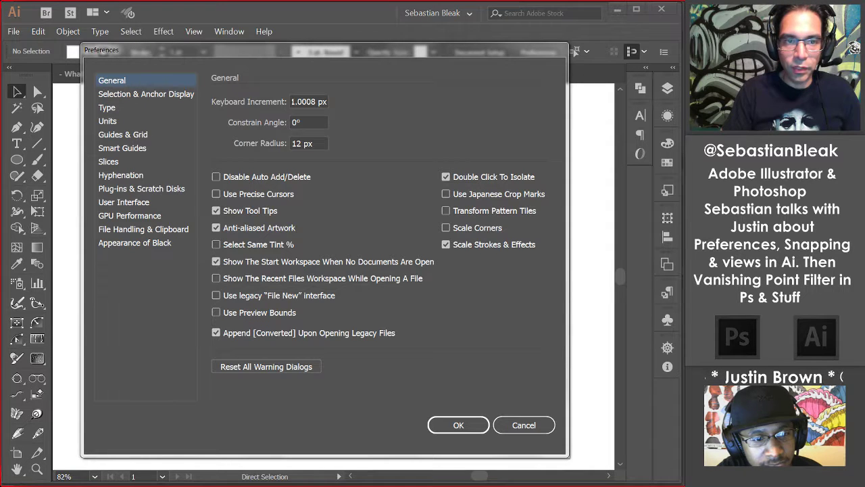
pyautogui.click(439, 82)
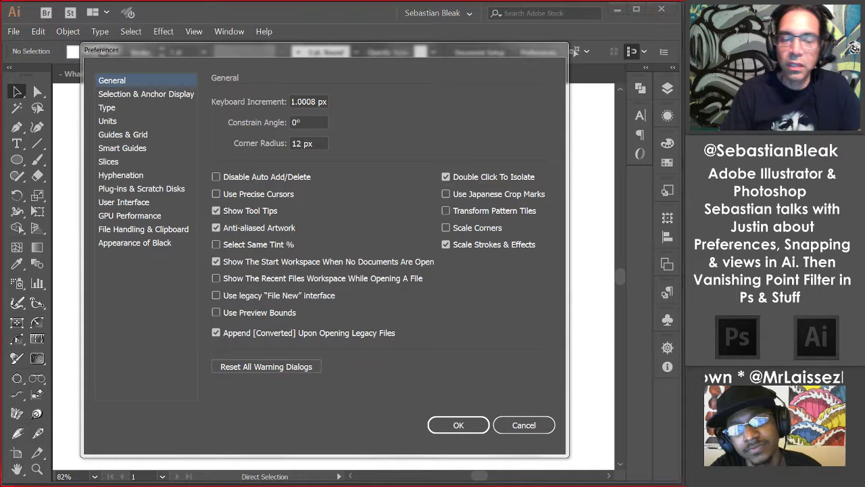
pyautogui.click(449, 138)
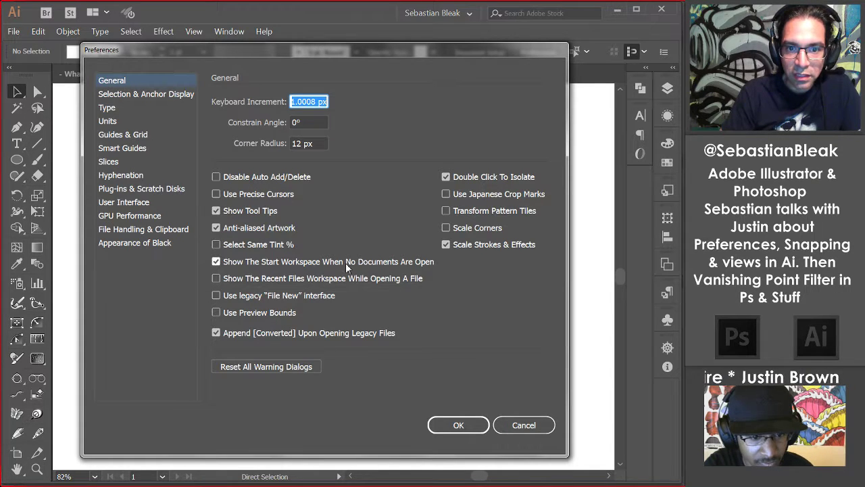
pyautogui.click(216, 262)
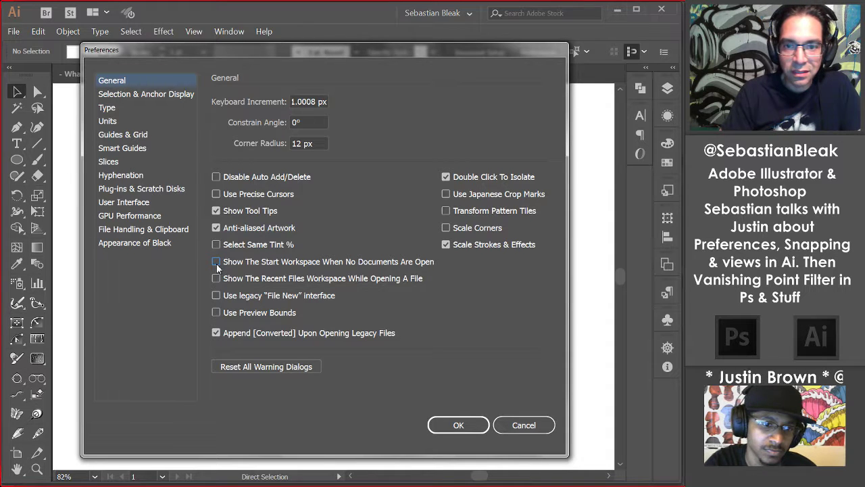
pyautogui.click(217, 264)
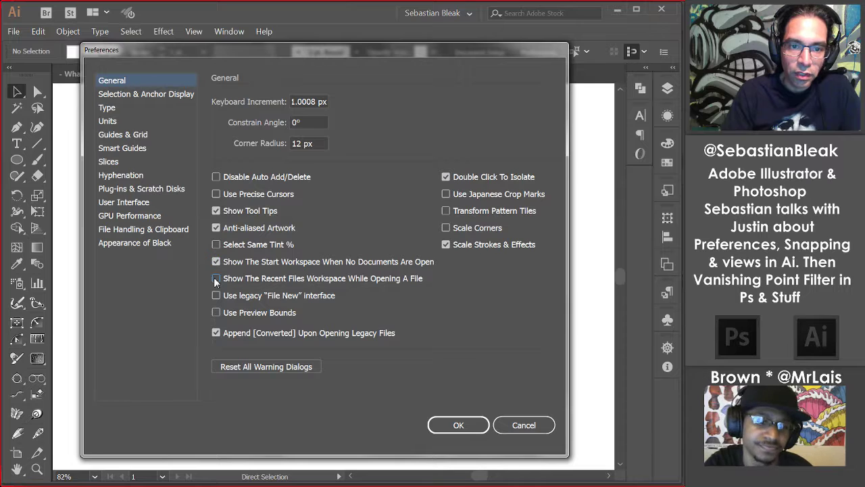
pyautogui.click(215, 279)
pyautogui.click(216, 279)
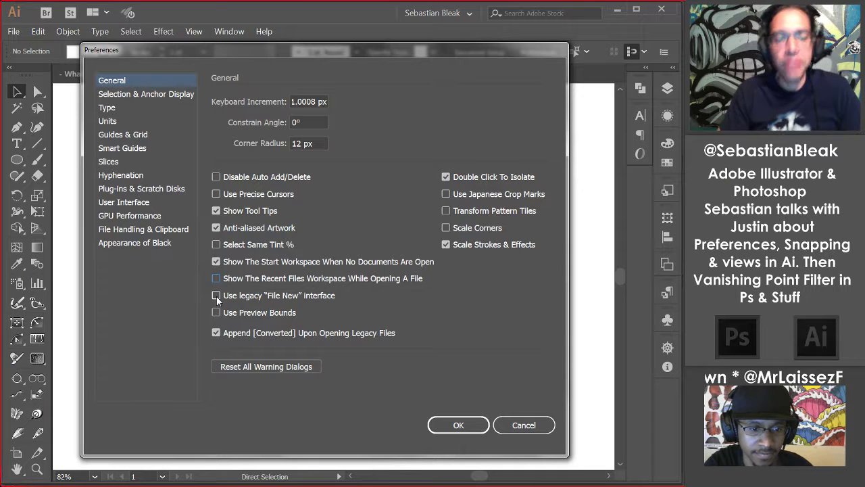
# Step: Enable the legacy "File New" interface and view its New Document dialog without creating a document
pyautogui.click(216, 298)
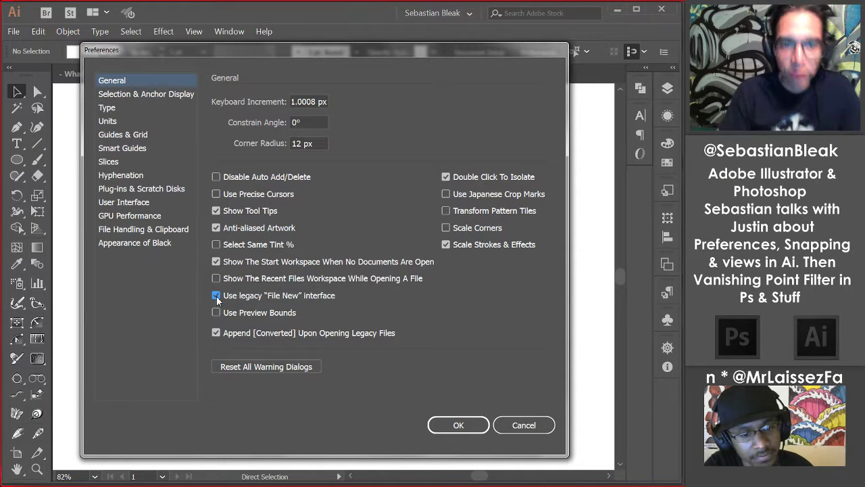
pyautogui.click(457, 424)
pyautogui.hotkey('ctrl', 'n')
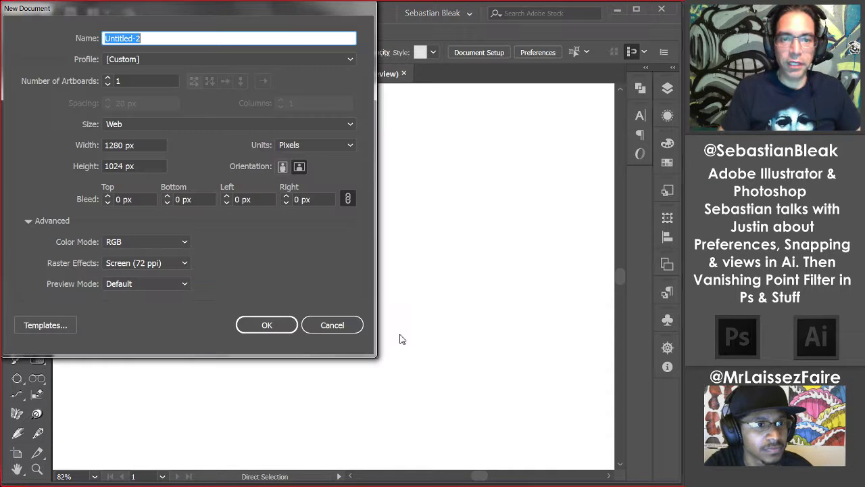
pyautogui.moveTo(217, 9); pyautogui.dragTo(366, 87)
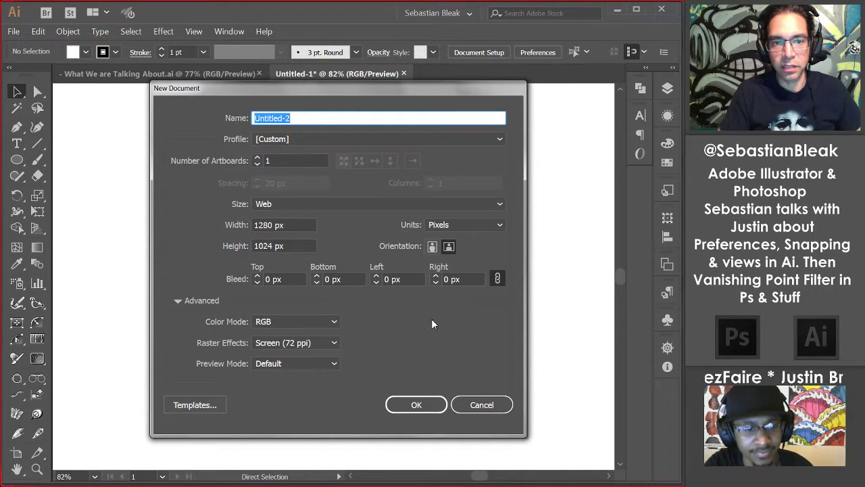
pyautogui.click(477, 404)
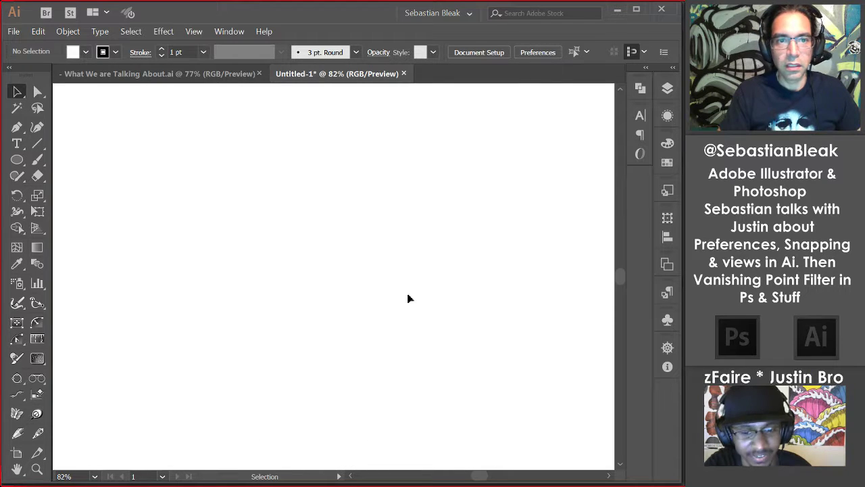
# Step: Close the Untitled-1 document without saving and turn off the legacy "File New" interface in the General preferences
pyautogui.click(403, 74)
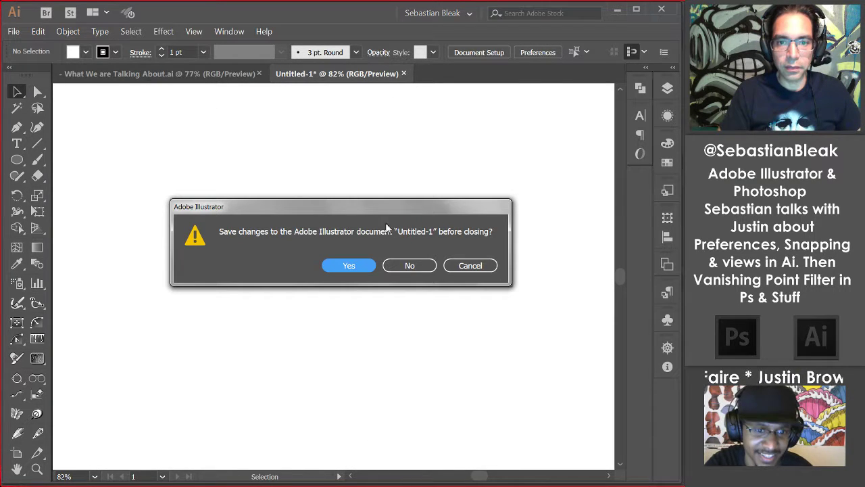
pyautogui.click(406, 265)
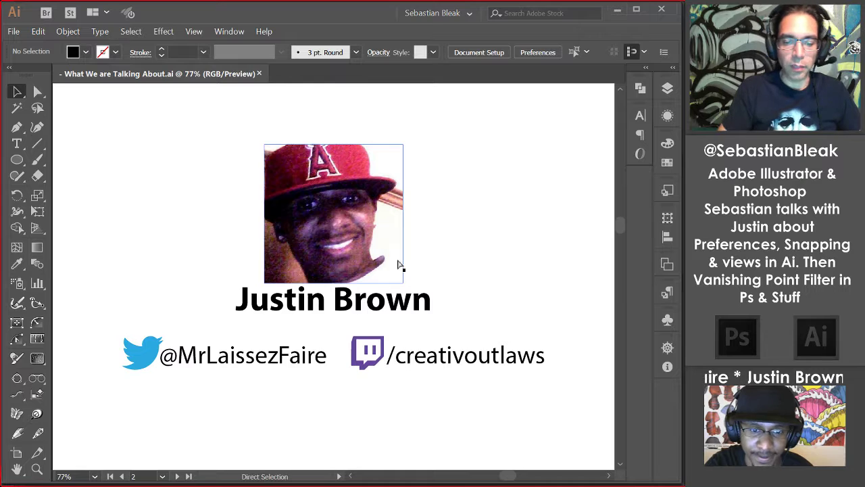
pyautogui.hotkey('ctrl', 'k')
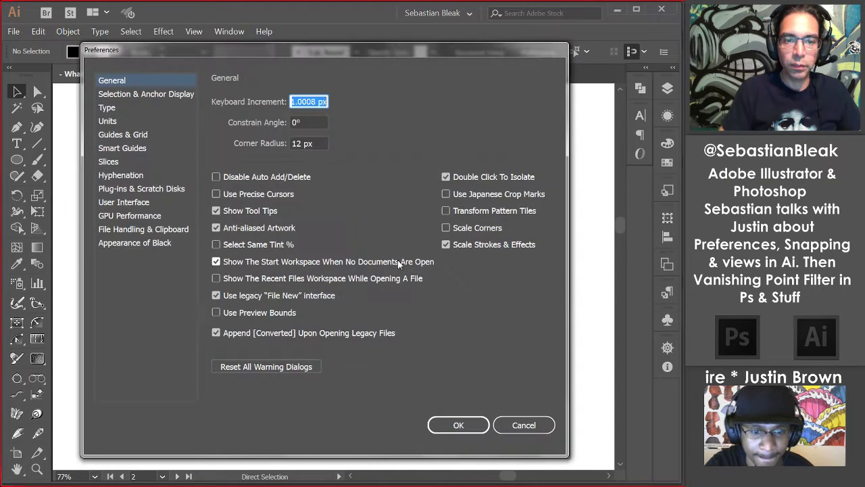
pyautogui.click(266, 295)
pyautogui.click(449, 430)
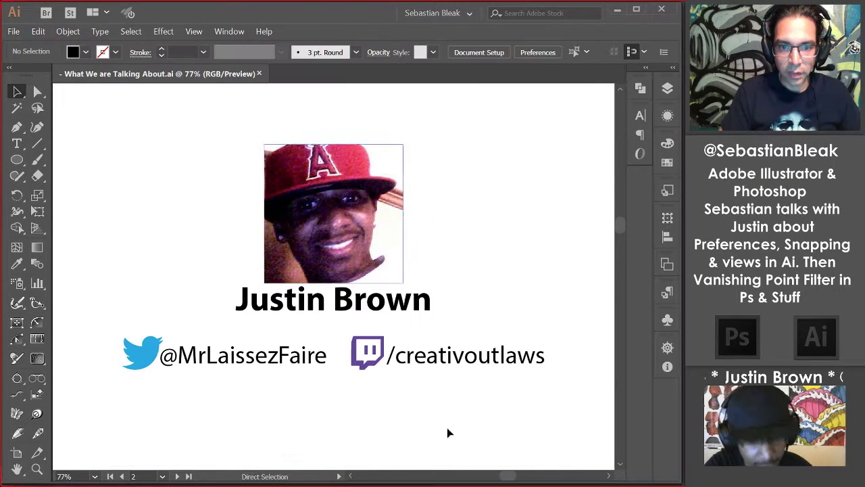
# Step: Open the modern New Document dialog and reposition it to examine the recent presets and preset details
pyautogui.hotkey('ctrl', 'n')
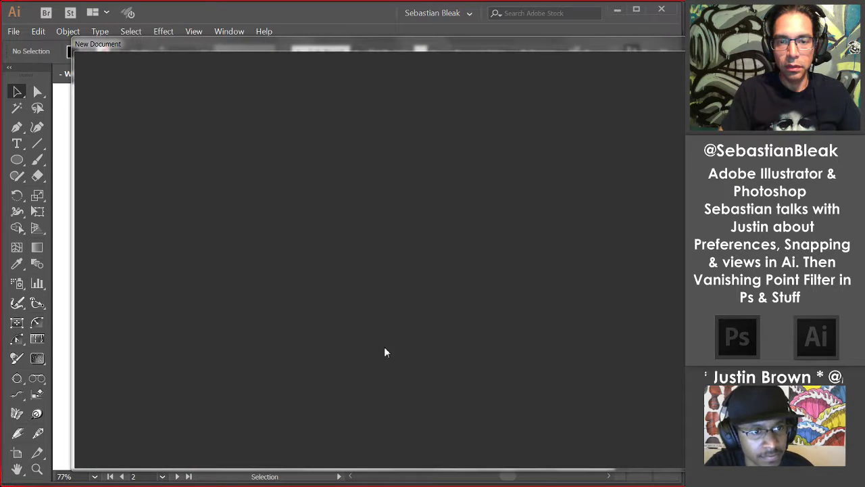
pyautogui.moveTo(547, 47); pyautogui.dragTo(468, 33)
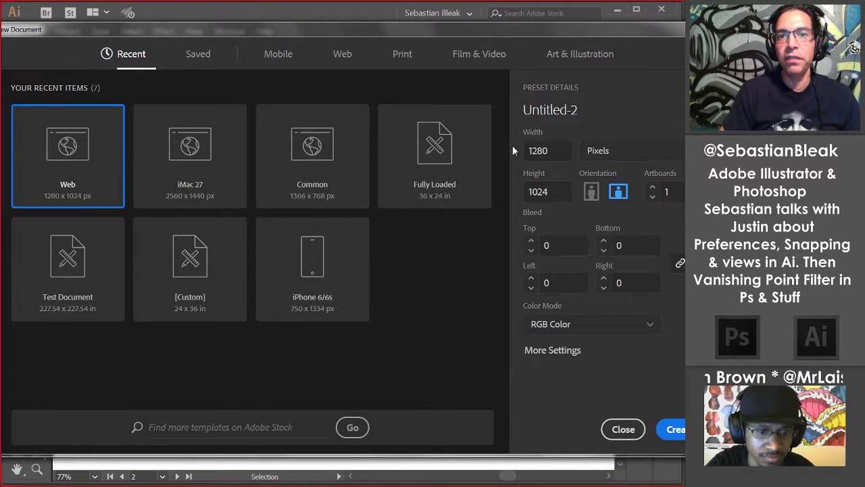
pyautogui.moveTo(531, 38); pyautogui.dragTo(332, 45)
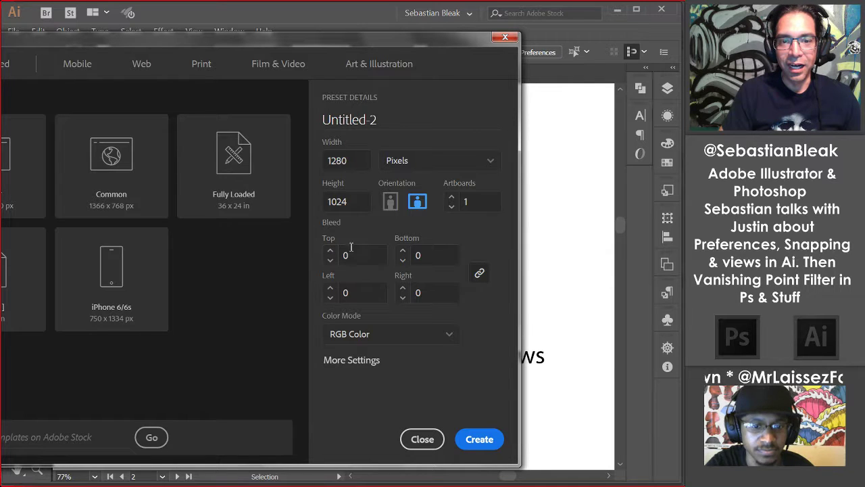
# Step: Reposition the New Document dialog to view the recent presets, and dismiss it without creating a document
pyautogui.moveTo(181, 41); pyautogui.dragTo(319, 36)
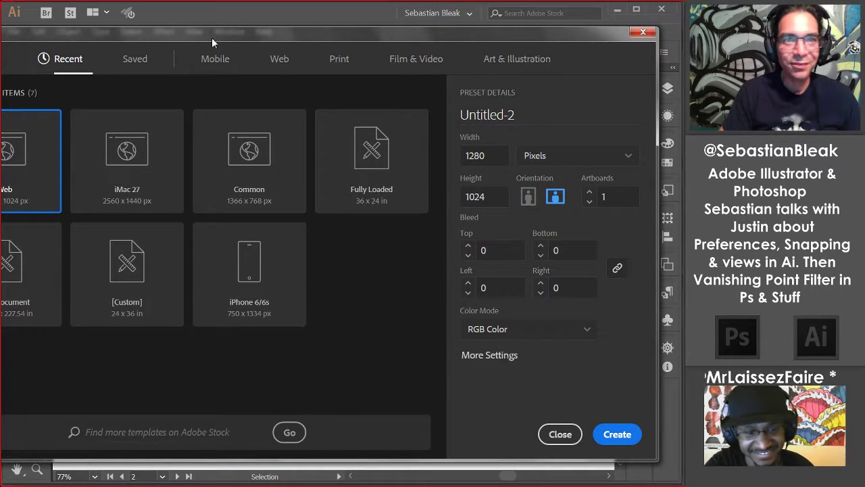
pyautogui.moveTo(211, 39); pyautogui.dragTo(267, 51)
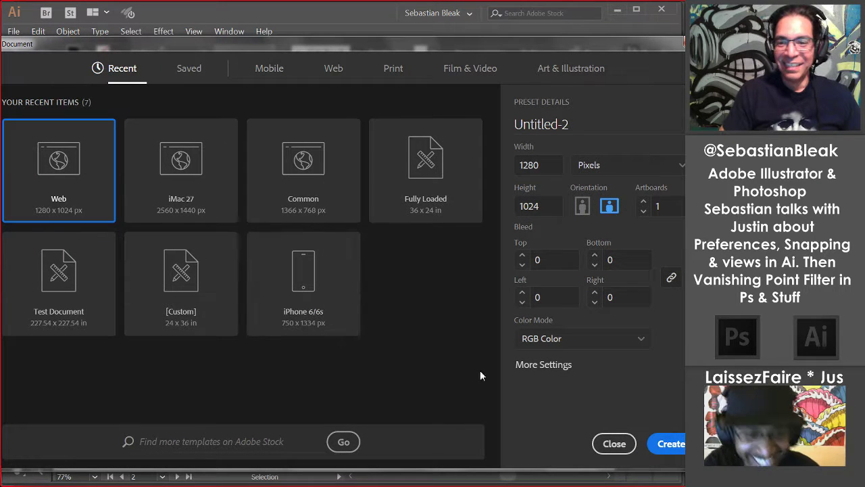
pyautogui.click(615, 443)
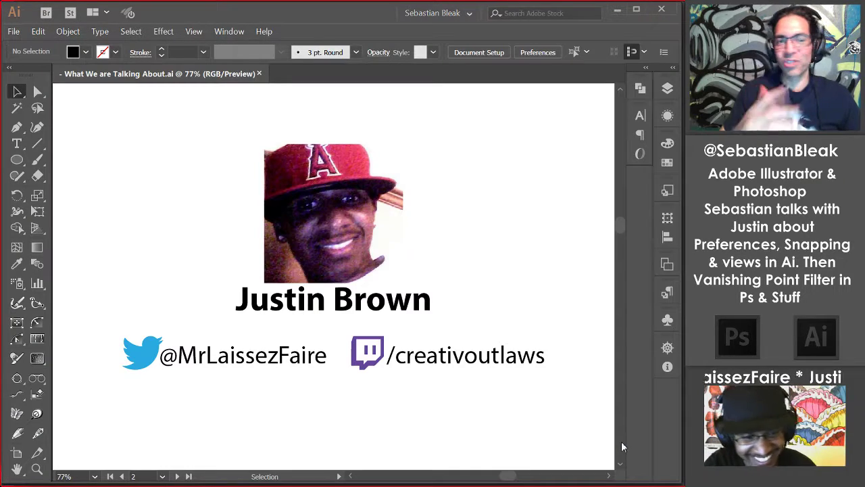
# Step: Examine the GPU Performance preferences and GPU details, leaving the preferences without changes
pyautogui.hotkey('ctrl', 'k')
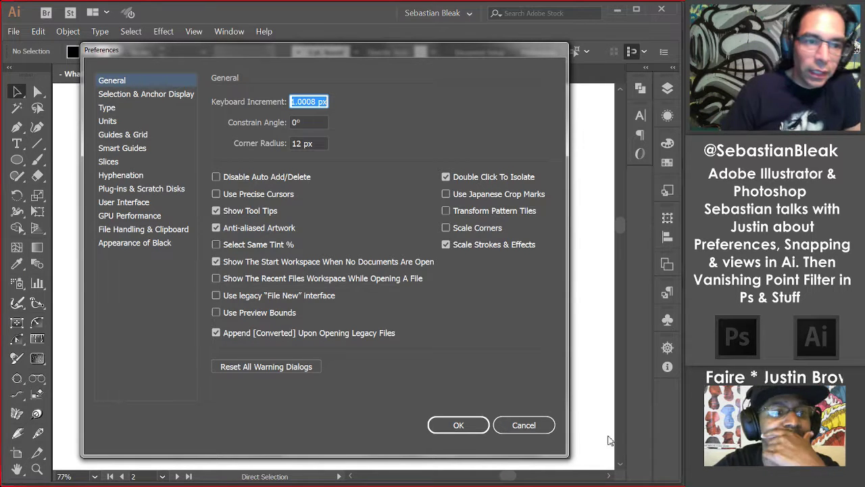
pyautogui.click(137, 218)
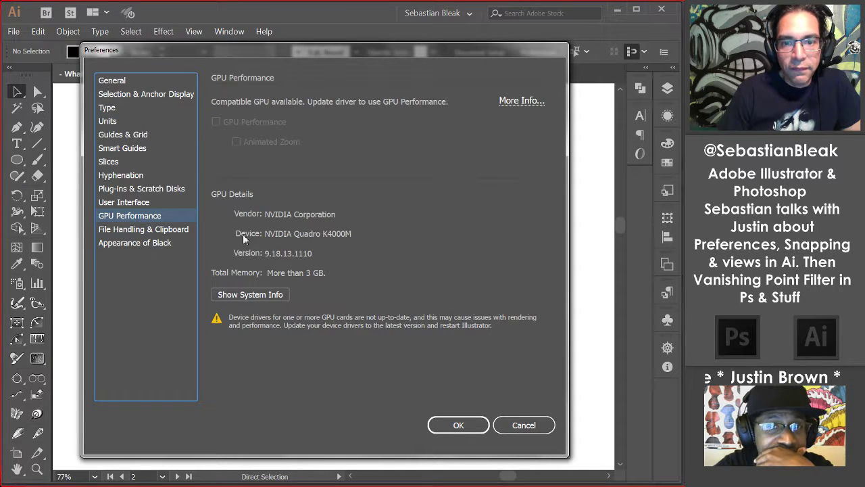
pyautogui.click(520, 426)
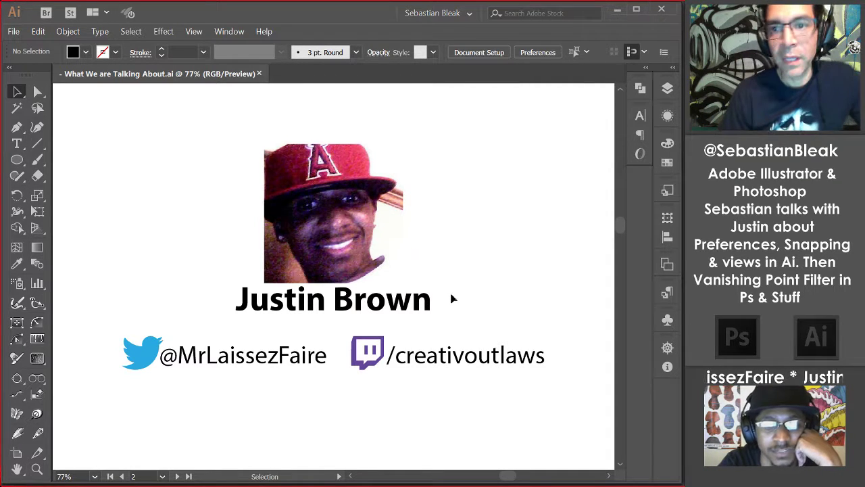
# Step: Switch to the Essentials workspace and reset it to its default panel layout
pyautogui.click(468, 16)
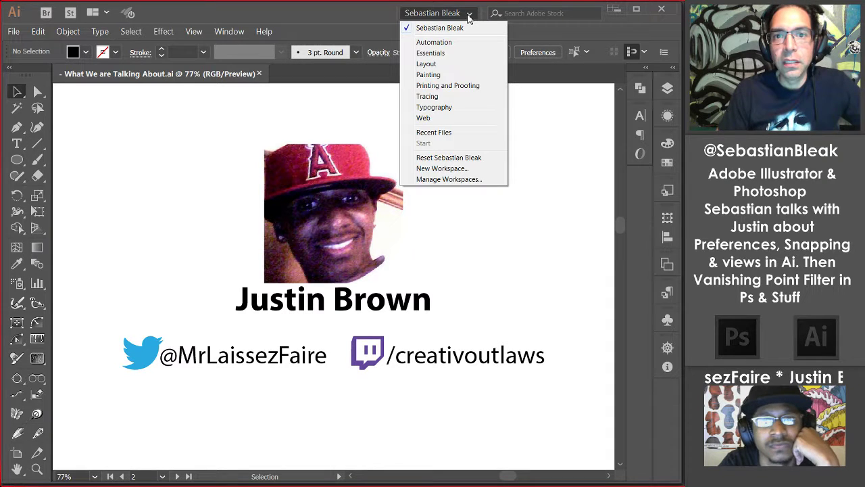
pyautogui.click(457, 53)
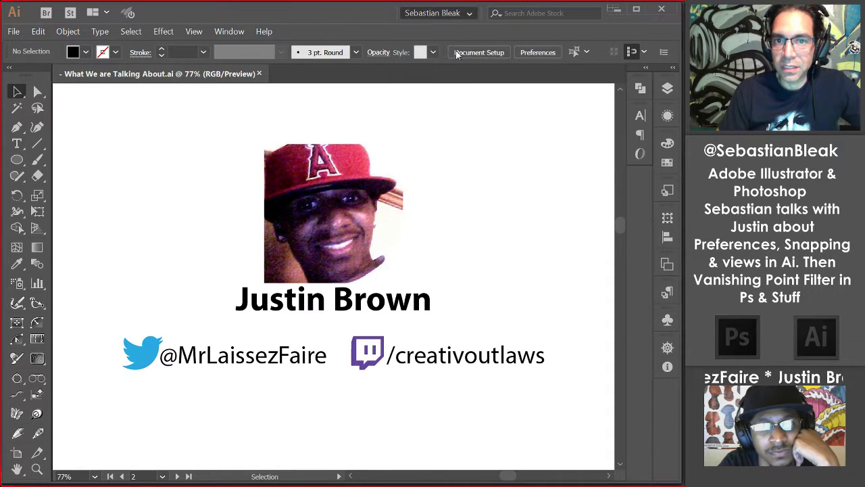
pyautogui.click(462, 15)
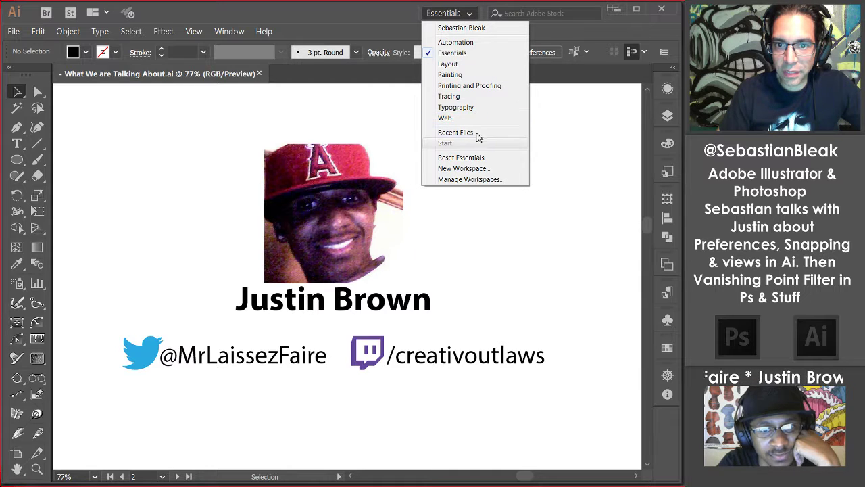
pyautogui.click(483, 157)
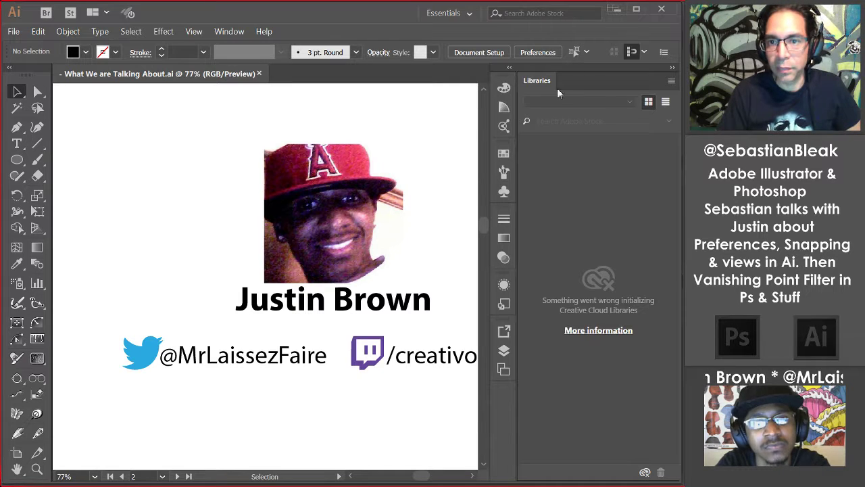
# Step: Detach the Libraries panel from the dock, shorten it and float it beside the portrait on the canvas
pyautogui.moveTo(547, 82); pyautogui.dragTo(151, 146)
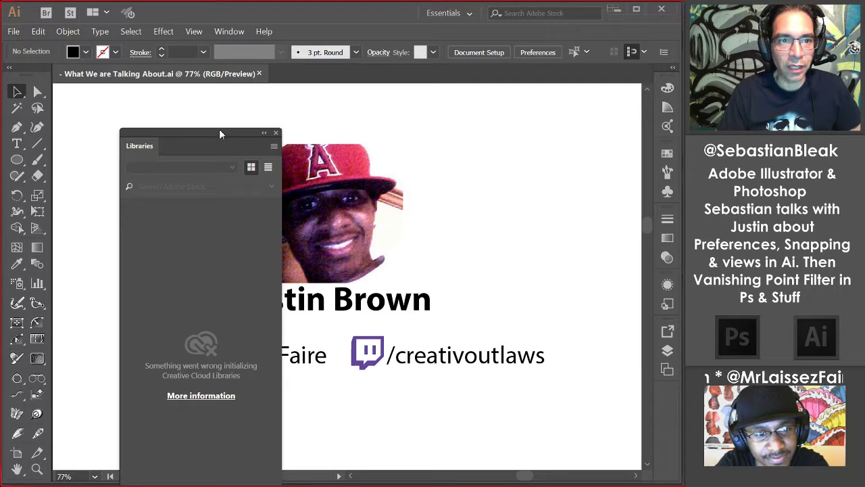
pyautogui.moveTo(220, 132); pyautogui.dragTo(286, 59)
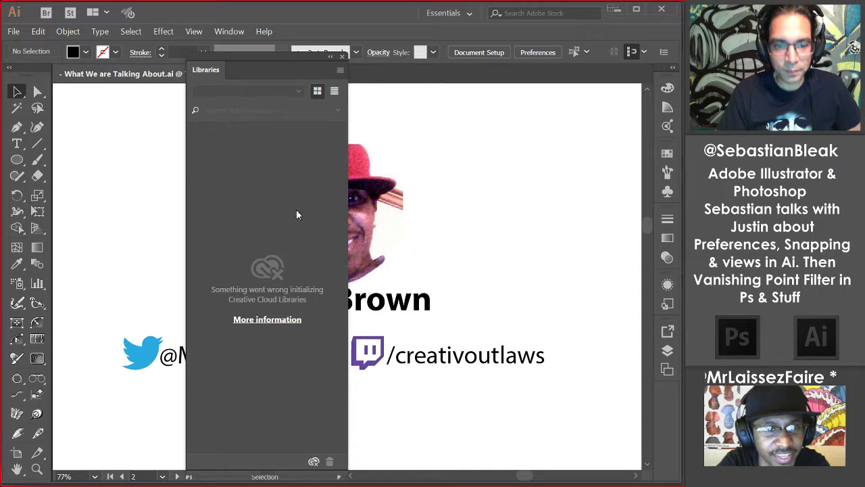
pyautogui.moveTo(281, 467); pyautogui.dragTo(284, 276)
pyautogui.moveTo(213, 68); pyautogui.dragTo(117, 193)
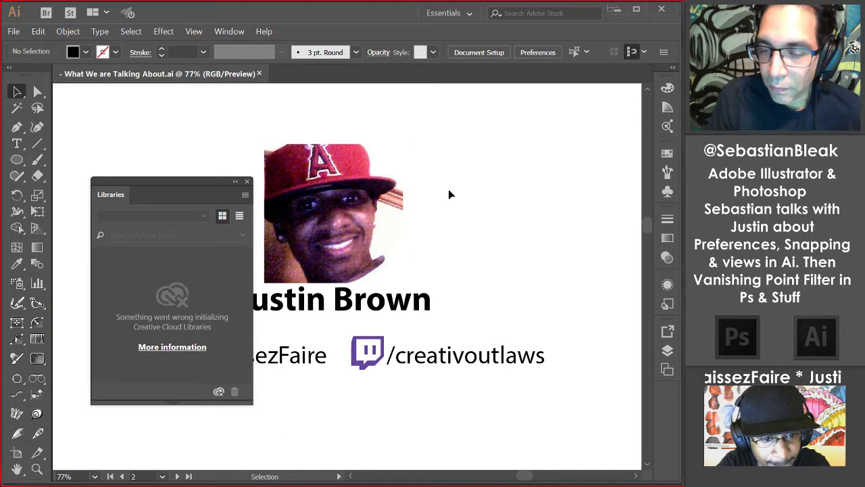
# Step: Detach the Appearance panel from the dock, expand it and float it over the upper part of the canvas
pyautogui.moveTo(663, 282); pyautogui.dragTo(381, 182)
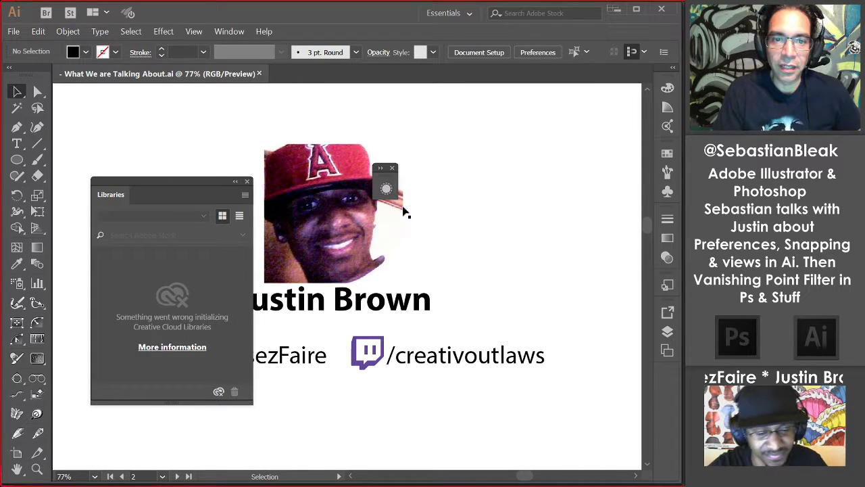
pyautogui.click(382, 169)
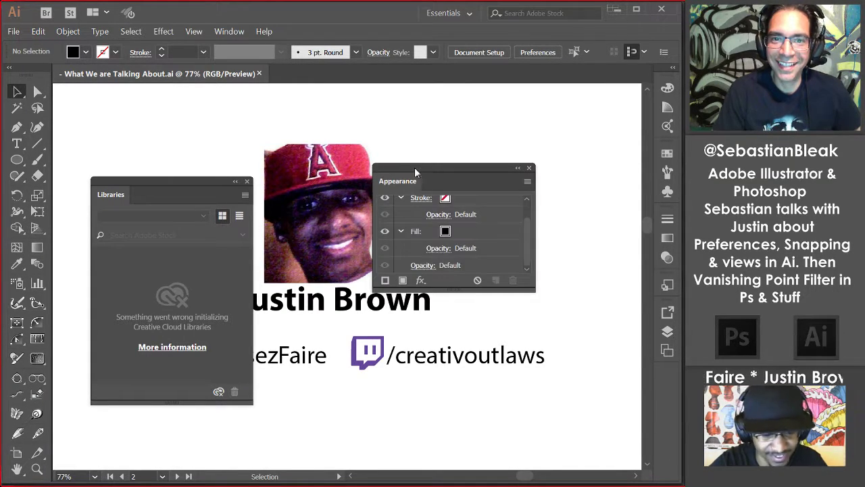
pyautogui.moveTo(414, 167); pyautogui.dragTo(388, 96)
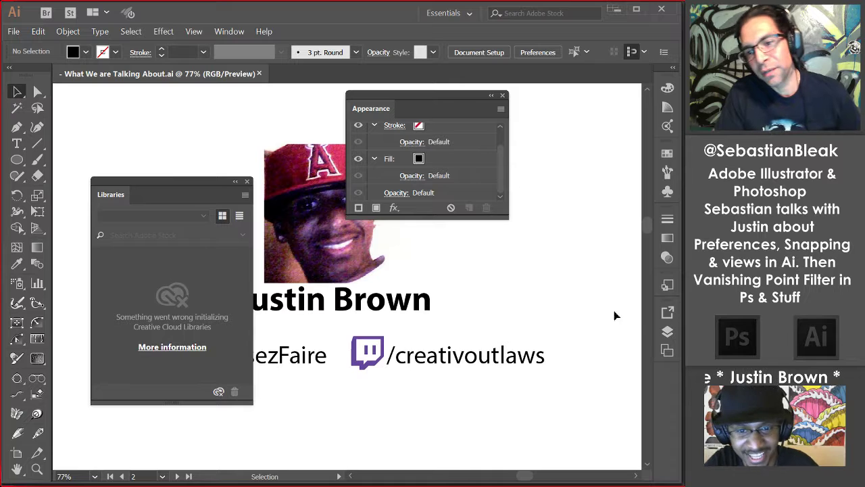
# Step: Attach the Layers panel beneath Appearance and dock the pair as a separate outer column collapsed to icons
pyautogui.moveTo(669, 332); pyautogui.dragTo(382, 240)
pyautogui.click(329, 247)
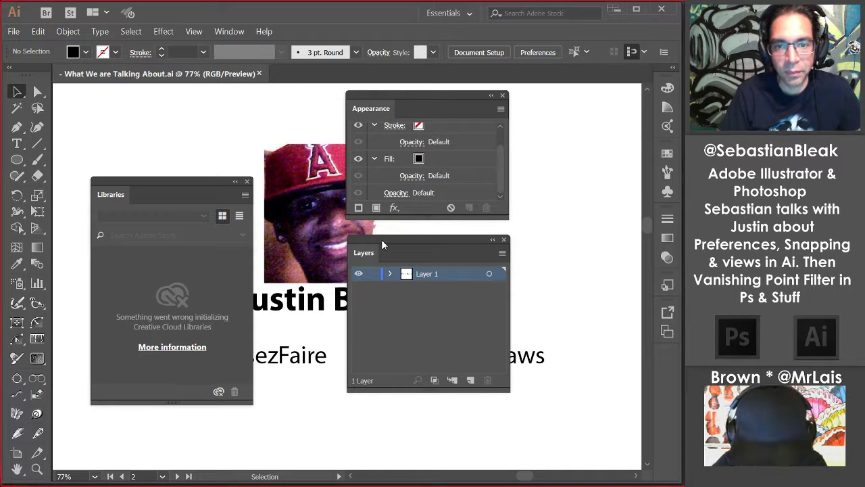
pyautogui.moveTo(386, 243); pyautogui.dragTo(387, 217)
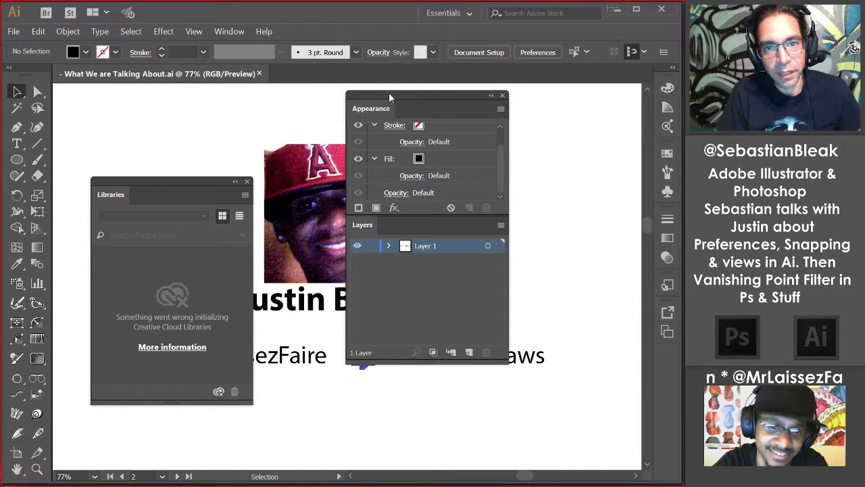
pyautogui.moveTo(389, 93); pyautogui.dragTo(676, 88)
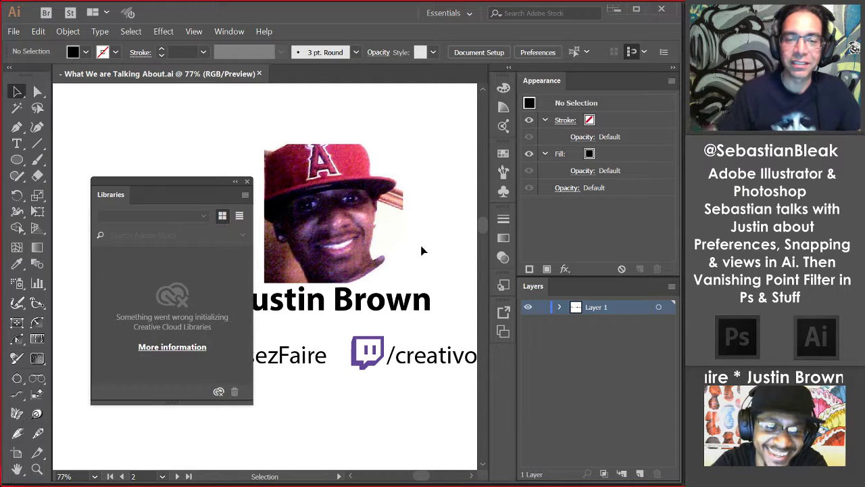
pyautogui.click(676, 70)
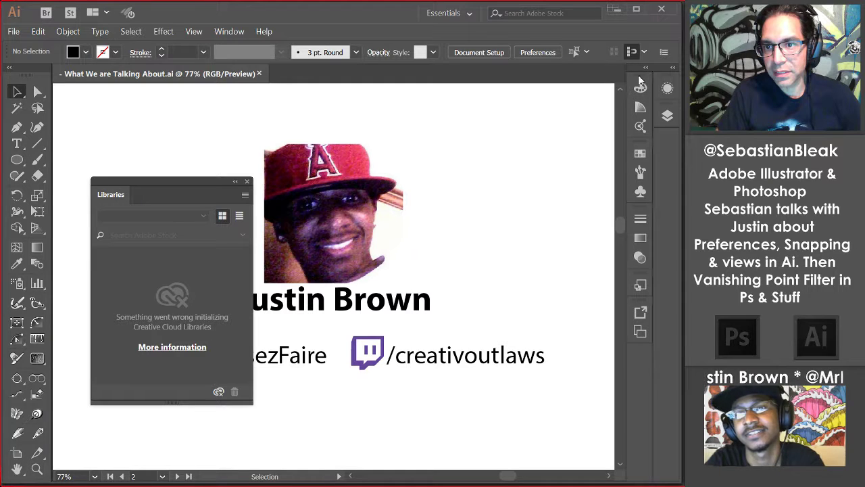
# Step: Float the Color panel group over the canvas, make it taller and compare its Color Guide and Color Themes panels
pyautogui.moveTo(634, 76); pyautogui.dragTo(369, 117)
pyautogui.click(397, 115)
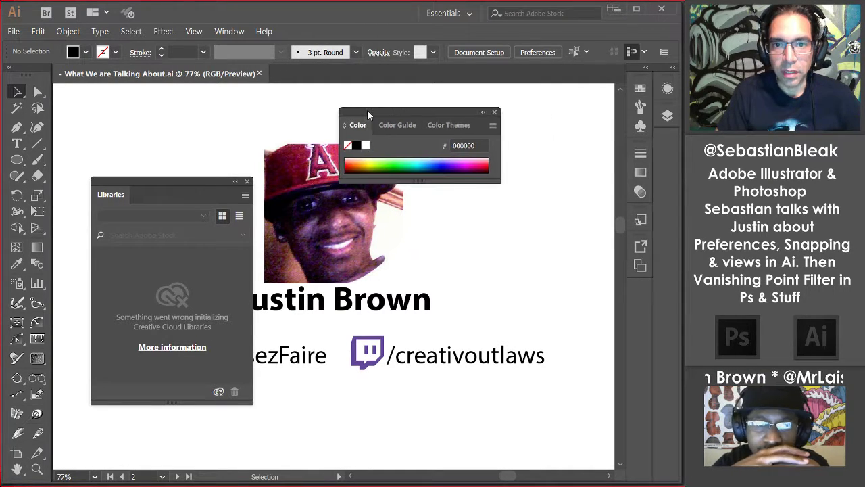
pyautogui.click(408, 128)
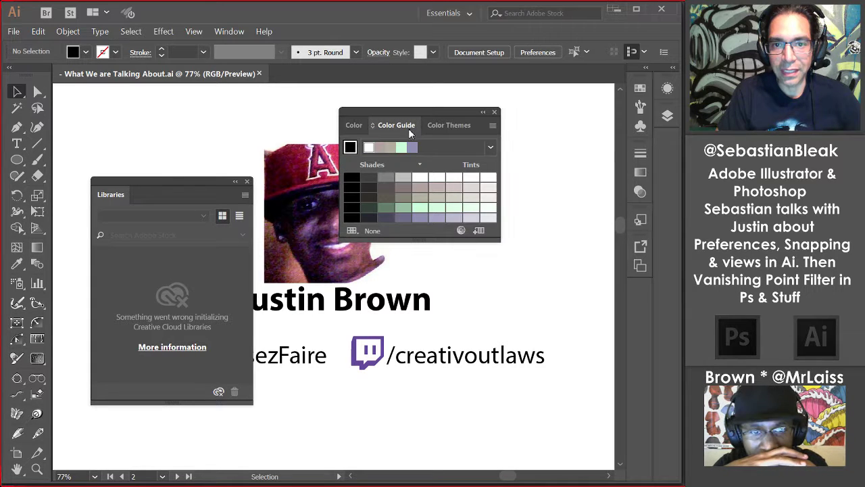
pyautogui.click(446, 126)
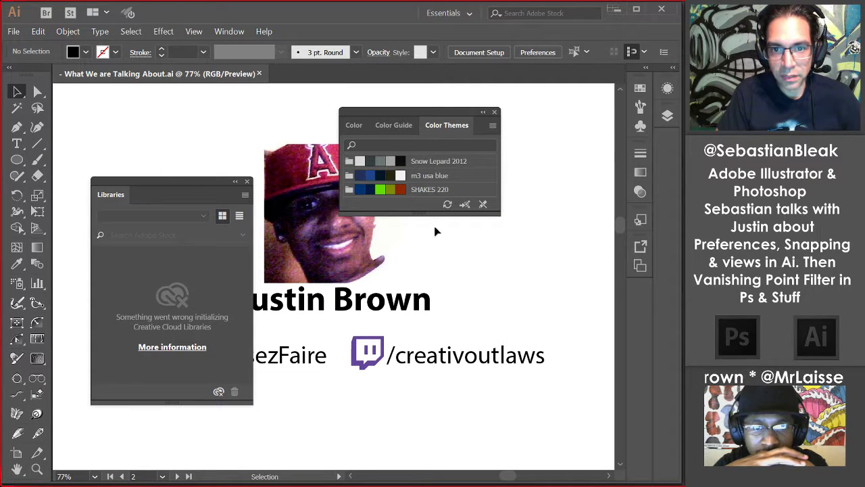
pyautogui.moveTo(423, 213); pyautogui.dragTo(420, 268)
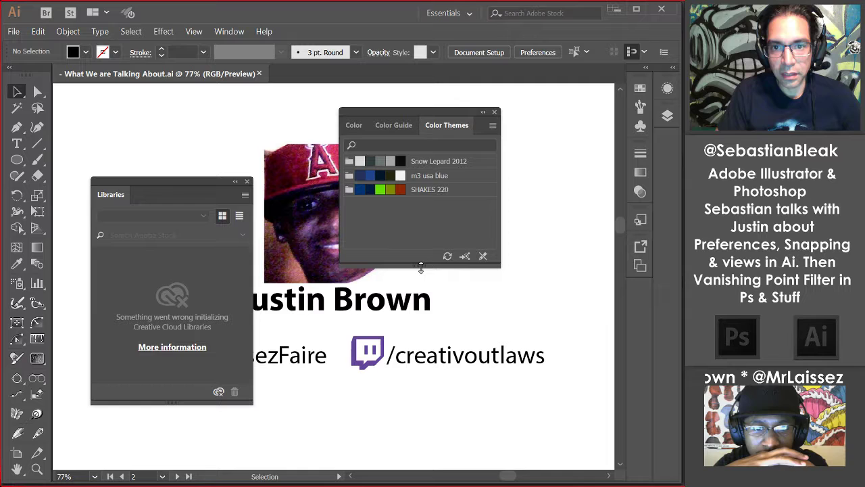
pyautogui.click(388, 125)
pyautogui.click(443, 127)
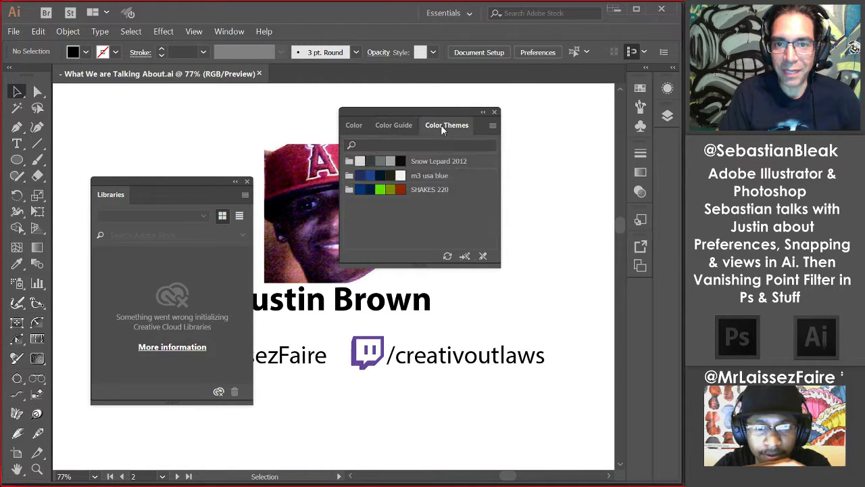
pyautogui.click(387, 126)
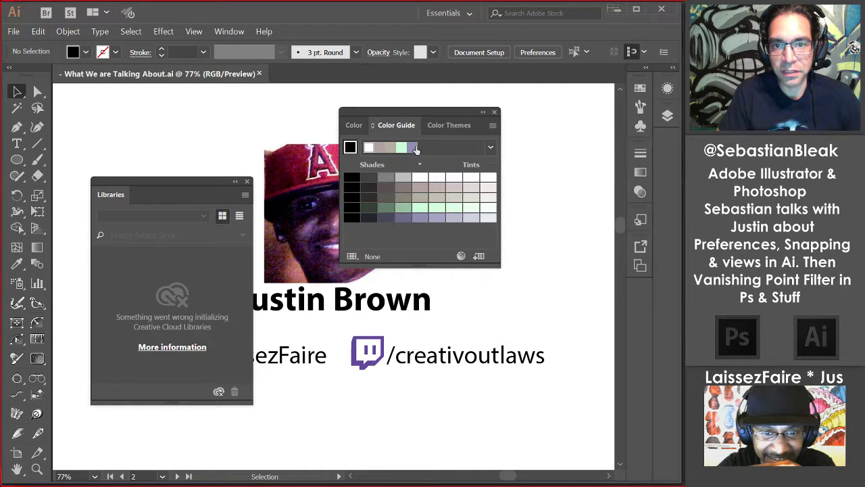
# Step: Separate the Color Guide and Color Themes panels from the Color group and close both
pyautogui.moveTo(397, 124); pyautogui.dragTo(390, 291)
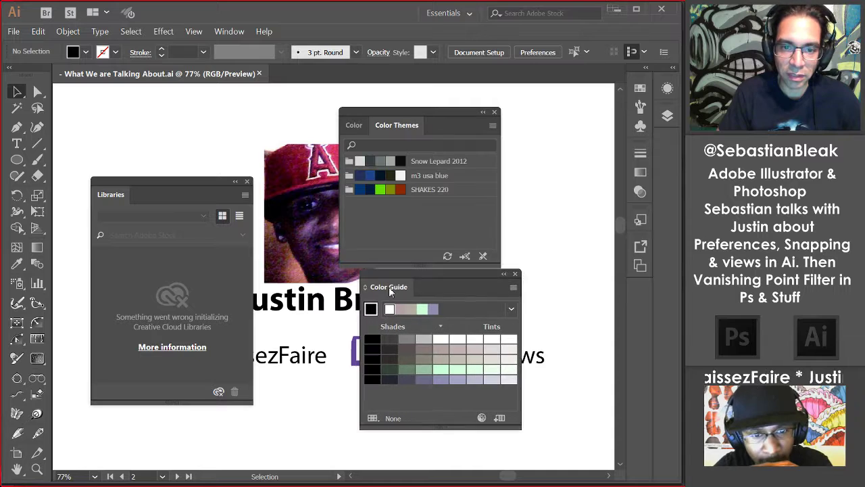
pyautogui.click(515, 274)
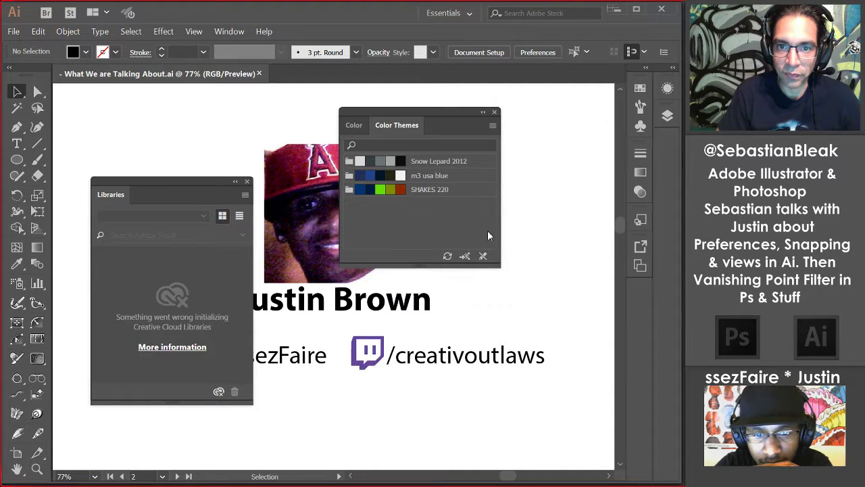
pyautogui.moveTo(410, 132); pyautogui.dragTo(414, 290)
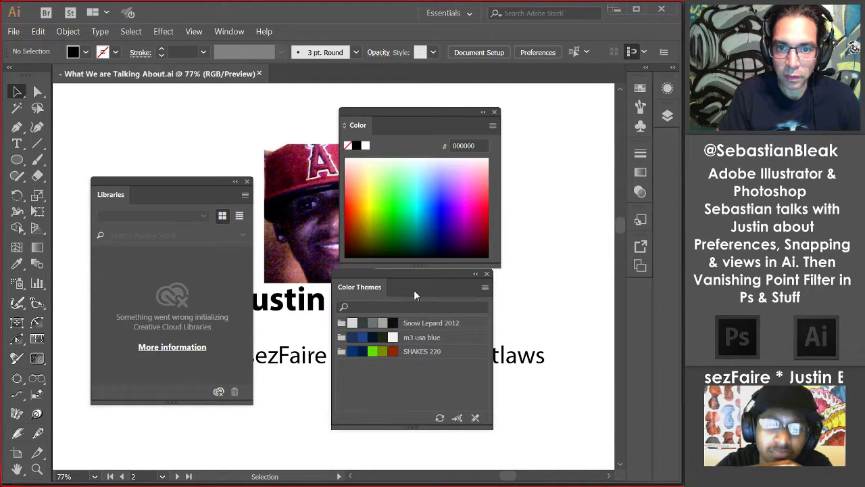
pyautogui.click(488, 274)
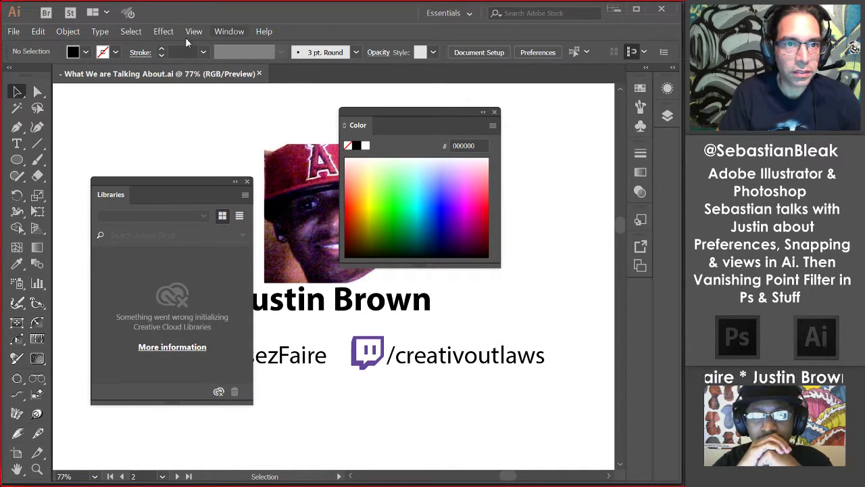
# Step: Show the Swatches panel and group it with Color, leaving Brushes and Symbols in a floating group with Symbols first
pyautogui.click(229, 31)
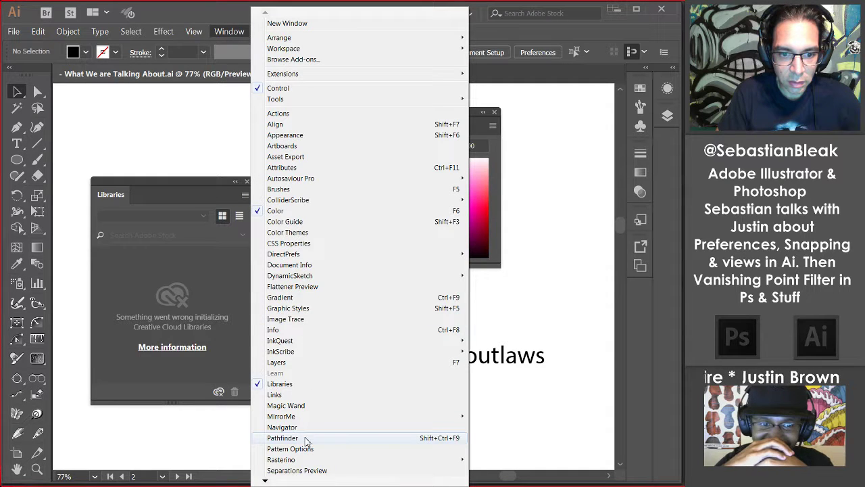
pyautogui.moveTo(275, 482)
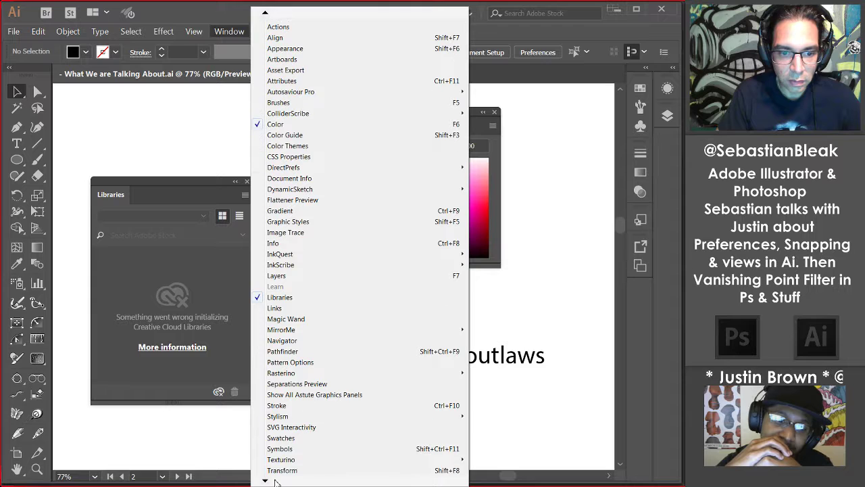
pyautogui.click(303, 438)
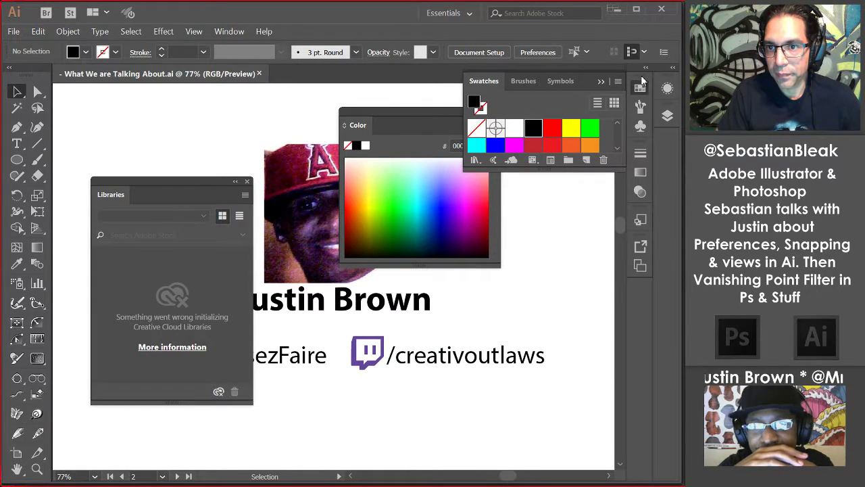
pyautogui.moveTo(641, 75)
pyautogui.mouseDown()
pyautogui.moveTo(450, 249)
pyautogui.moveTo(308, 267)
pyautogui.moveTo(303, 244)
pyautogui.moveTo(305, 280)
pyautogui.moveTo(323, 277)
pyautogui.moveTo(391, 128)
pyautogui.mouseUp()
pyautogui.click(298, 253)
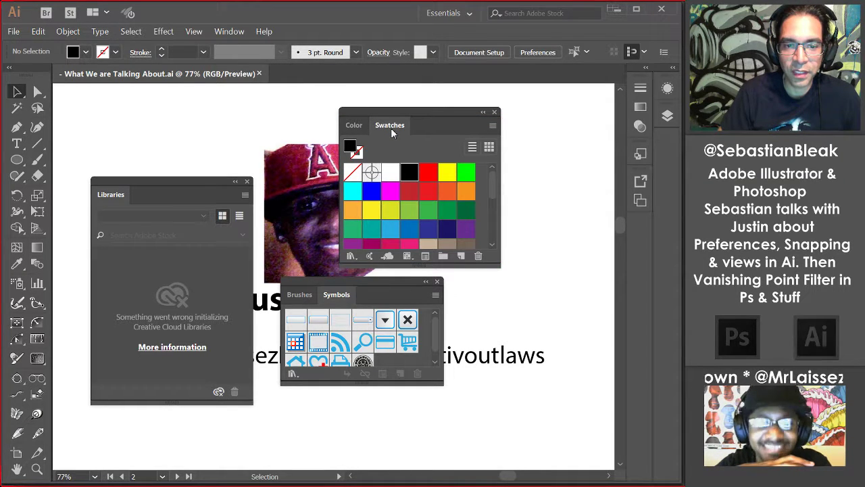
pyautogui.moveTo(336, 295); pyautogui.dragTo(291, 299)
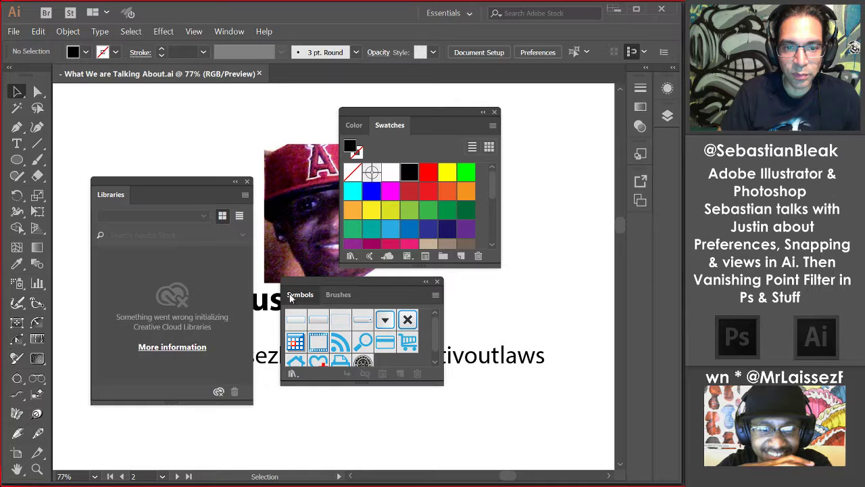
# Step: Group Libraries with Symbols and Brushes, and dock the Color and Symbols groups as icons beneath Layers in the outer column
pyautogui.click(334, 295)
pyautogui.moveTo(110, 195); pyautogui.dragTo(380, 303)
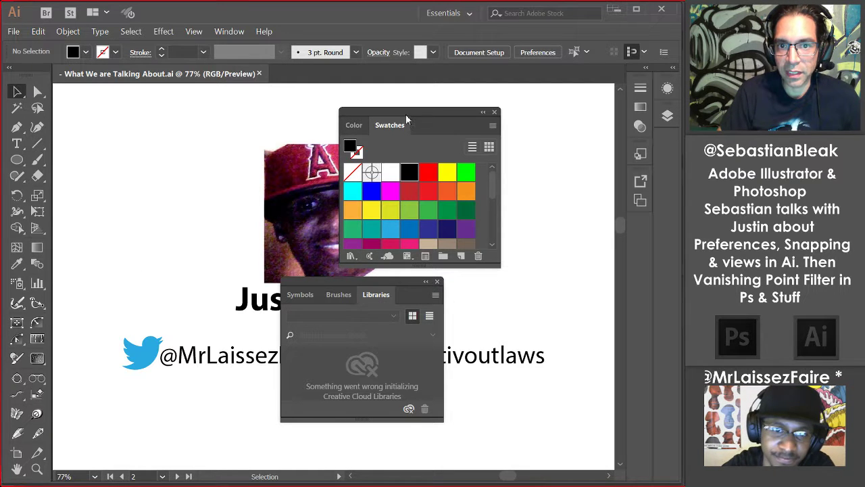
pyautogui.moveTo(405, 110); pyautogui.dragTo(664, 129)
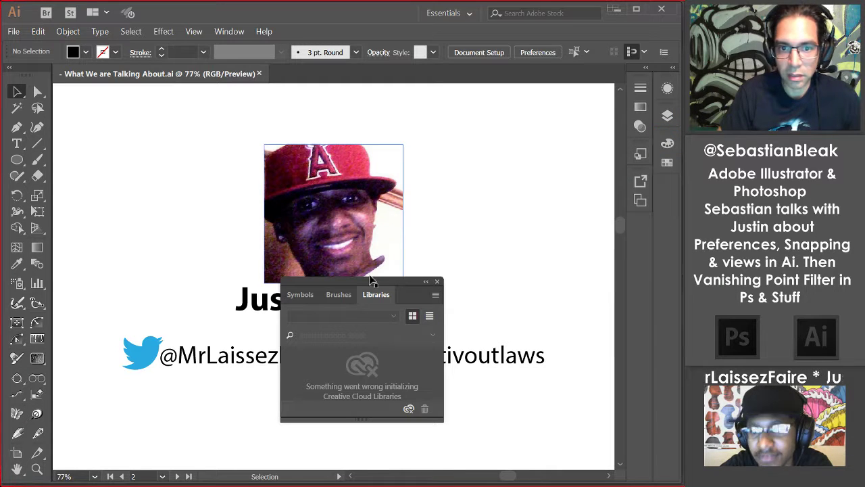
pyautogui.moveTo(369, 283); pyautogui.dragTo(665, 177)
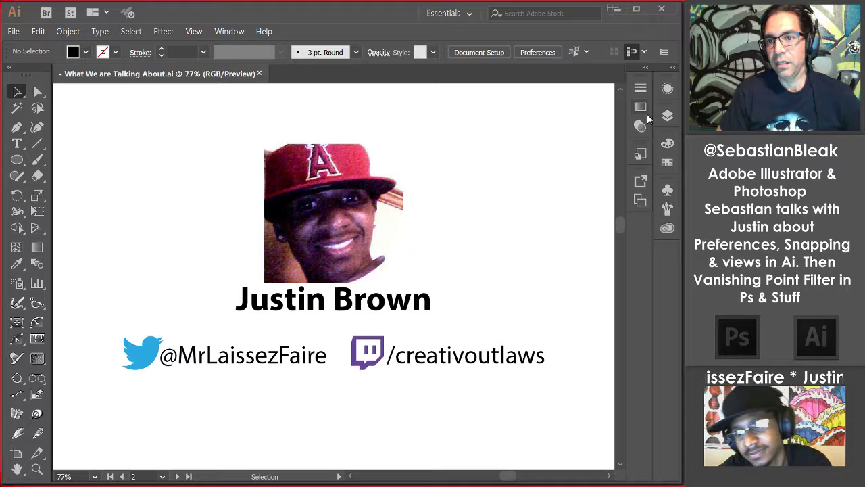
# Step: Float the Stroke, Graphic Styles and Asset Export icon groups from the inner column over the canvas
pyautogui.moveTo(636, 76); pyautogui.dragTo(384, 125)
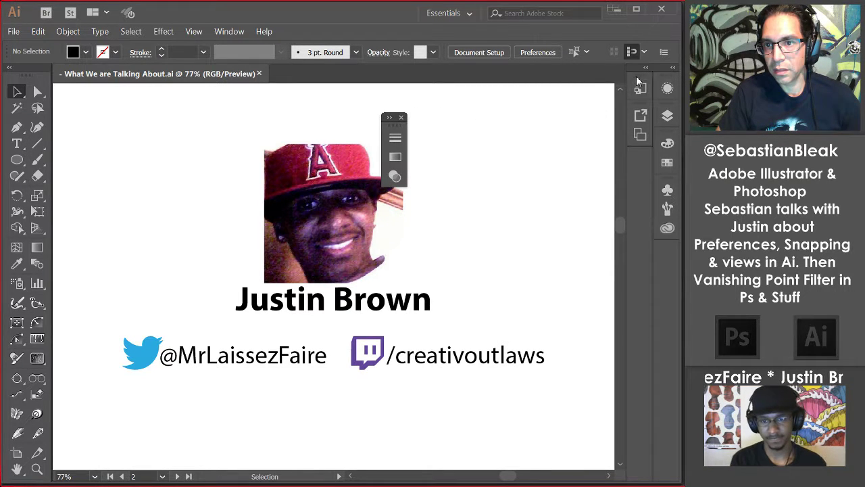
pyautogui.moveTo(636, 76); pyautogui.dragTo(457, 135)
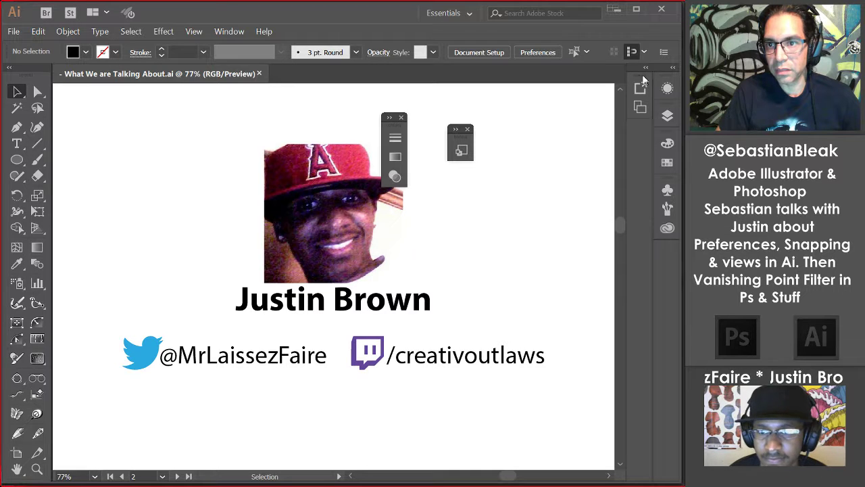
pyautogui.moveTo(640, 80); pyautogui.dragTo(172, 136)
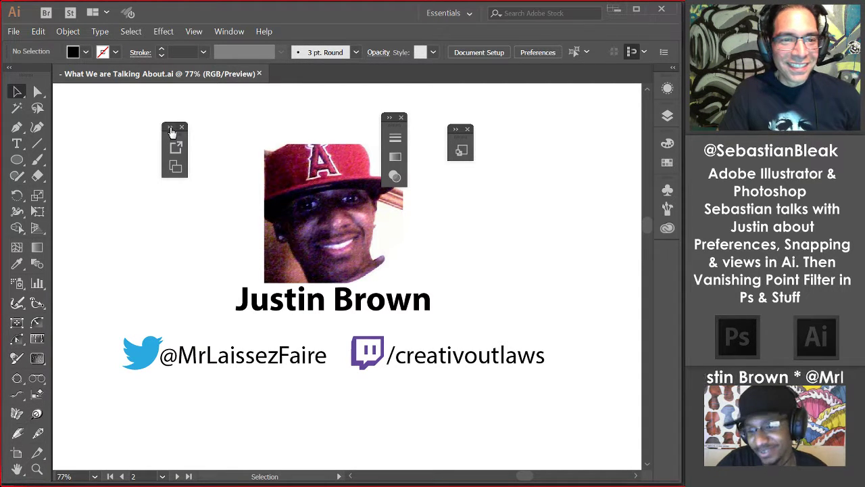
# Step: Separate Artboards from Asset Export, and close Asset Export and the Stroke, Gradient and Transparency group
pyautogui.click(170, 128)
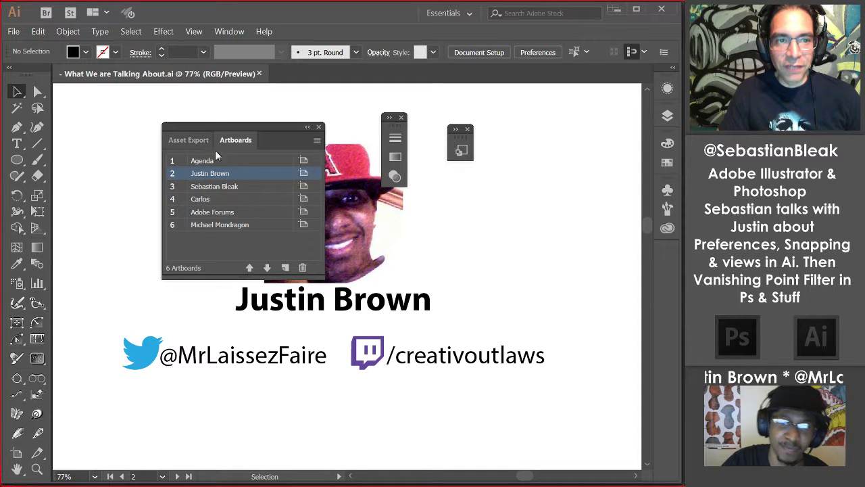
pyautogui.moveTo(241, 142); pyautogui.dragTo(364, 217)
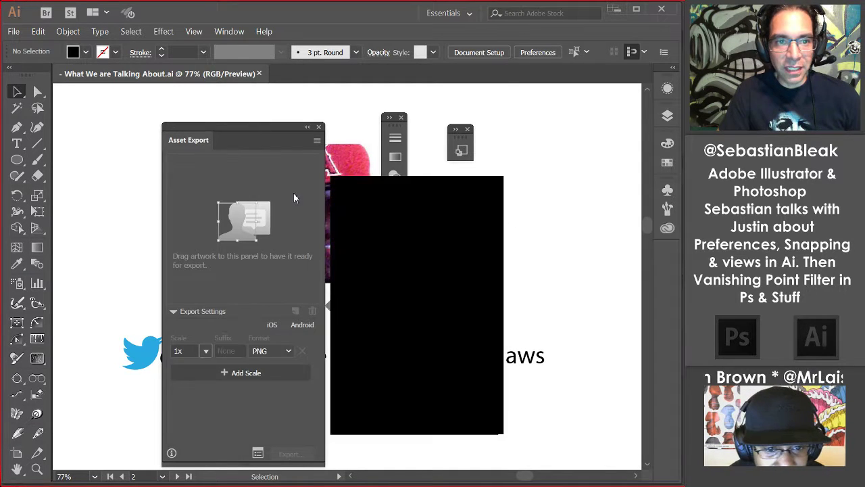
pyautogui.click(319, 127)
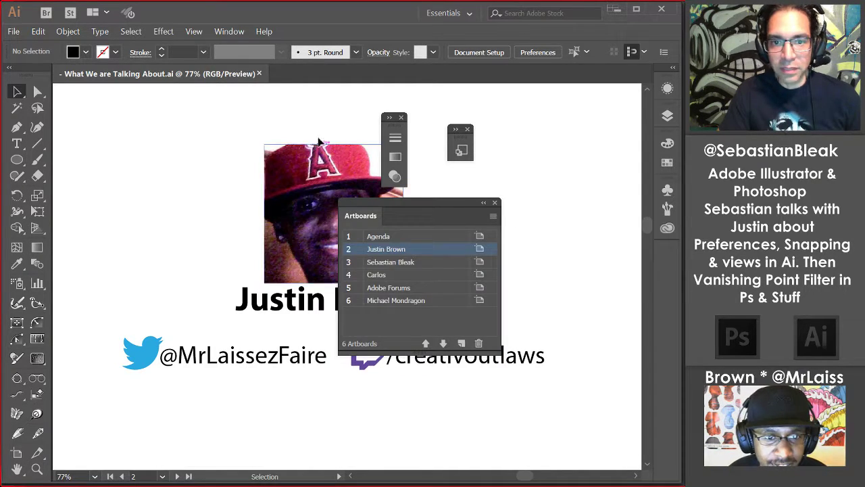
pyautogui.moveTo(361, 217); pyautogui.dragTo(141, 188)
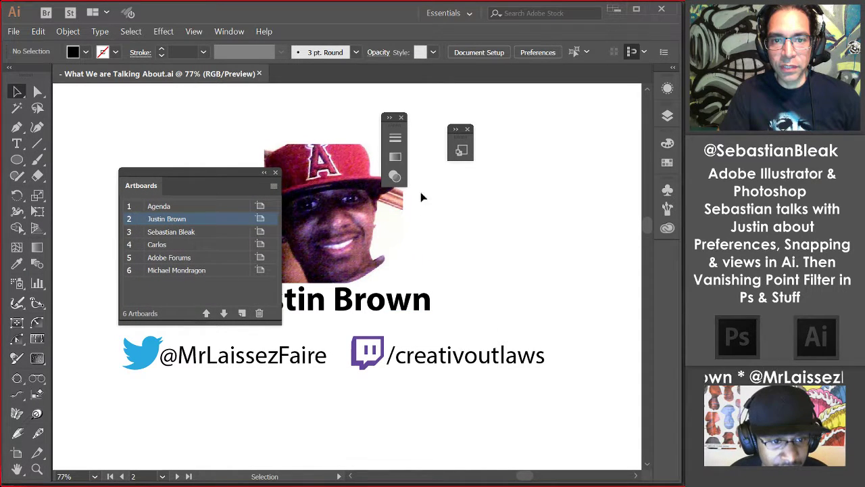
pyautogui.click(395, 157)
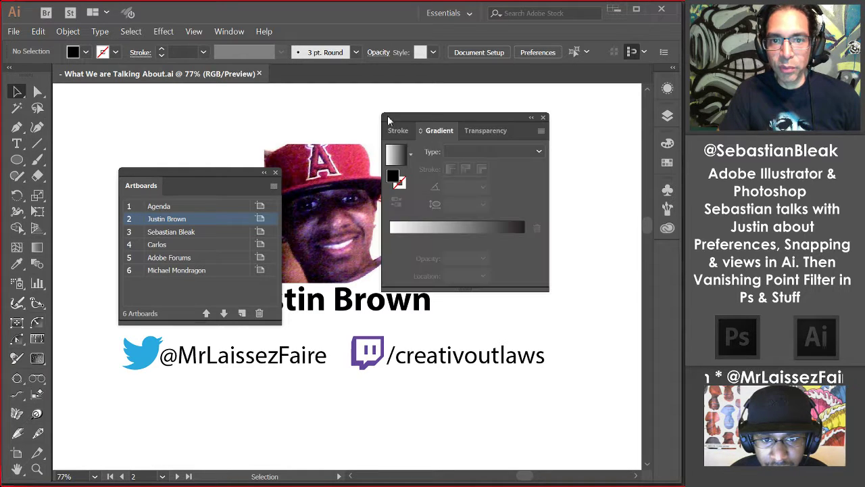
pyautogui.click(543, 120)
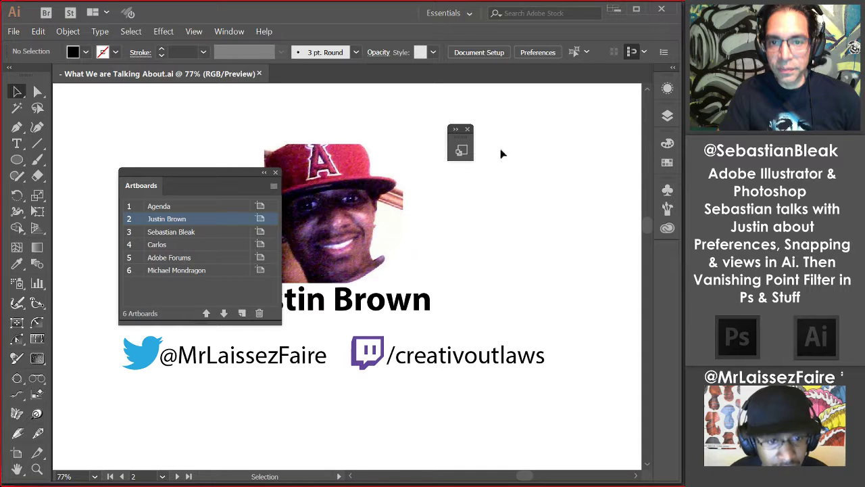
# Step: Dock Graphic Styles between Symbols and Brushes in the icon column, and dock Artboards as its own group beneath Libraries
pyautogui.click(463, 150)
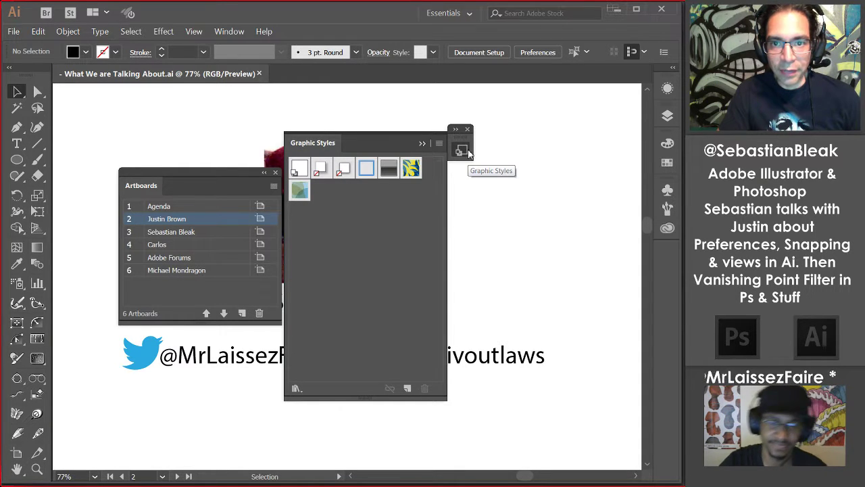
pyautogui.click(456, 129)
pyautogui.moveTo(457, 141); pyautogui.dragTo(666, 206)
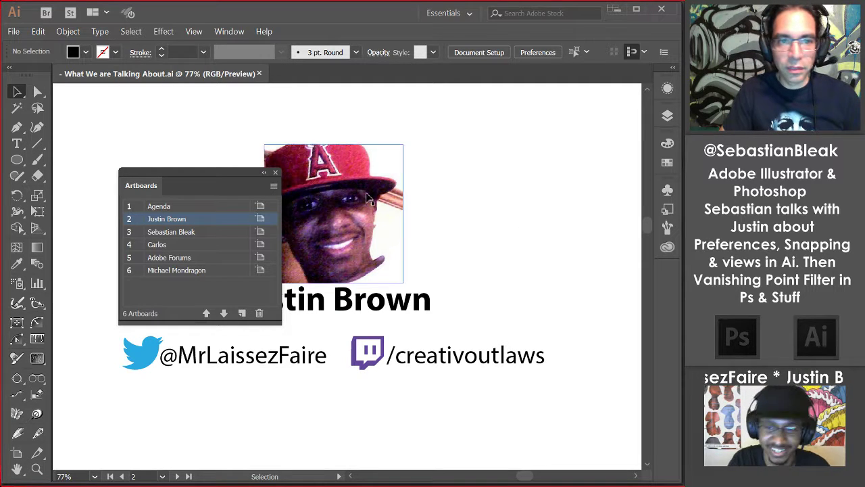
pyautogui.moveTo(143, 186); pyautogui.dragTo(667, 280)
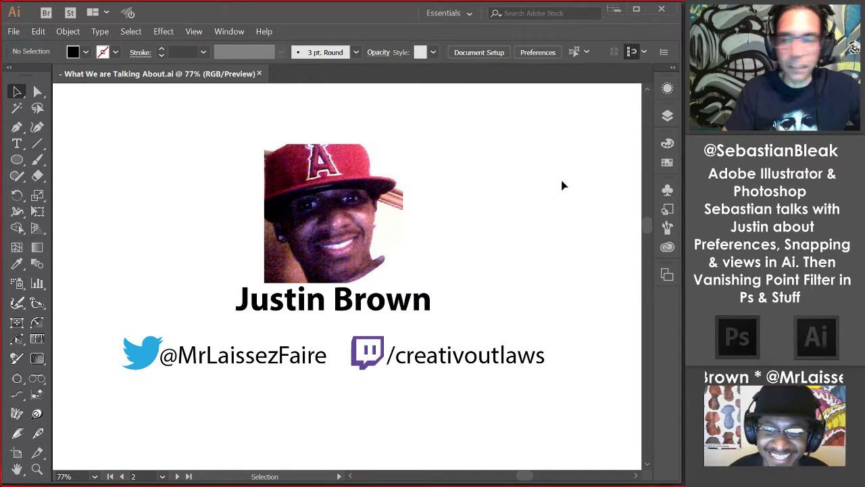
# Step: Expand the docked Color group to view its Color and Swatches panels, and collapse it again
pyautogui.click(666, 144)
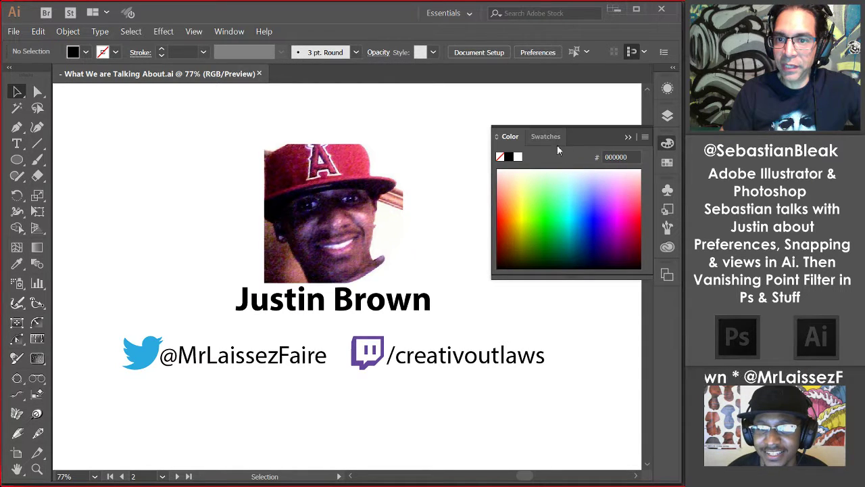
pyautogui.click(541, 136)
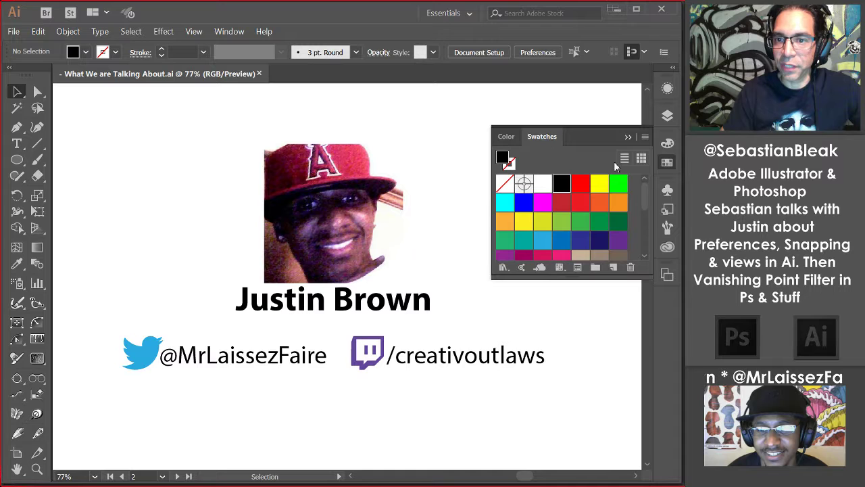
pyautogui.click(670, 166)
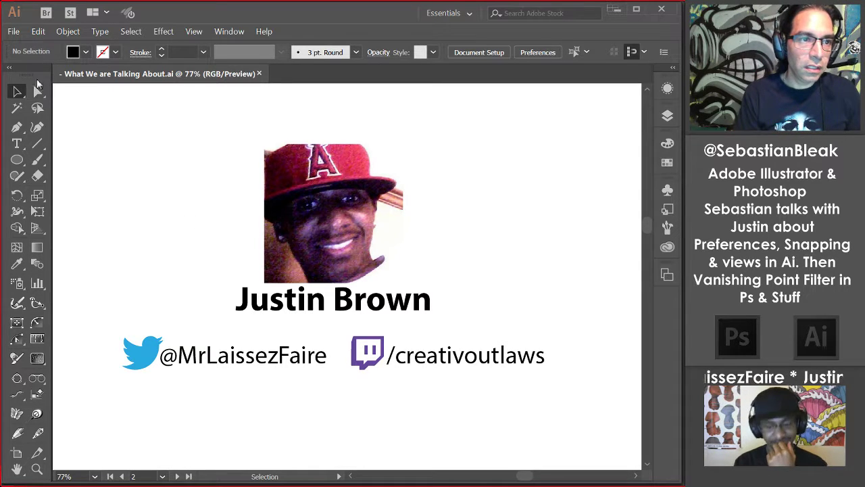
# Step: Float the Tools panel over the canvas and dock it back in its original place
pyautogui.moveTo(30, 77); pyautogui.dragTo(216, 0)
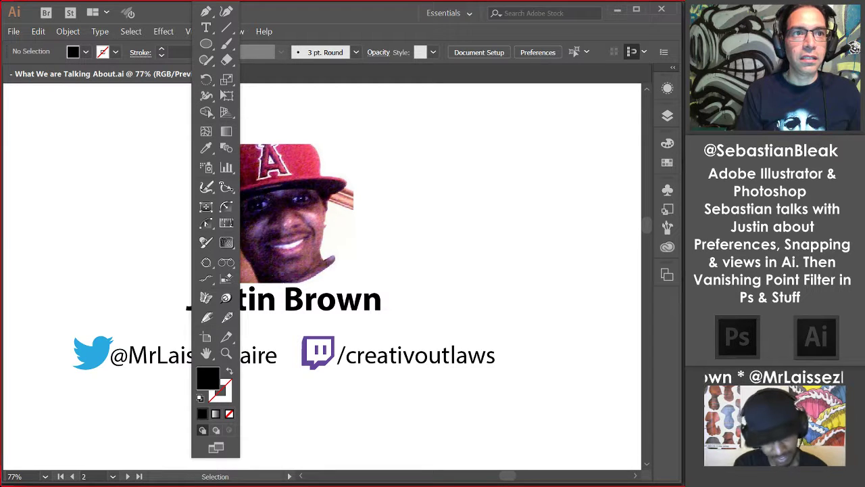
pyautogui.moveTo(206, 0); pyautogui.dragTo(14, 125)
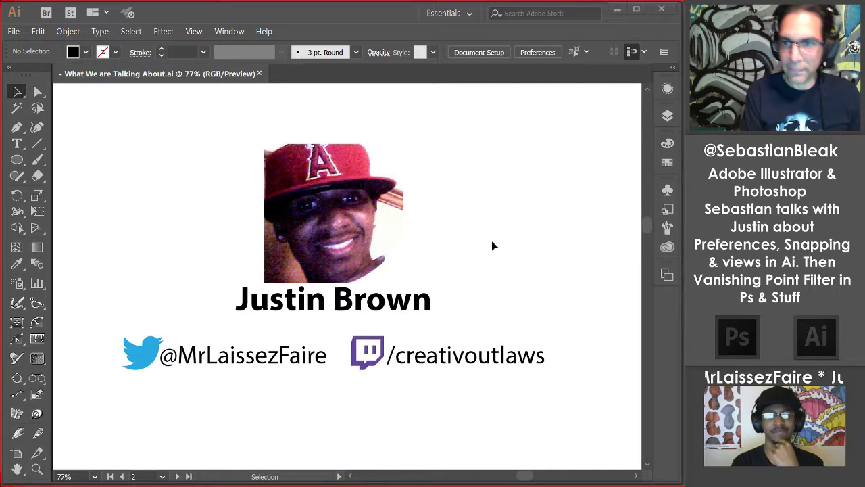
# Step: Apply a solid color fill to bring up the Color panel, view Swatches, and float the Color group out of the column and close it
pyautogui.press(',')
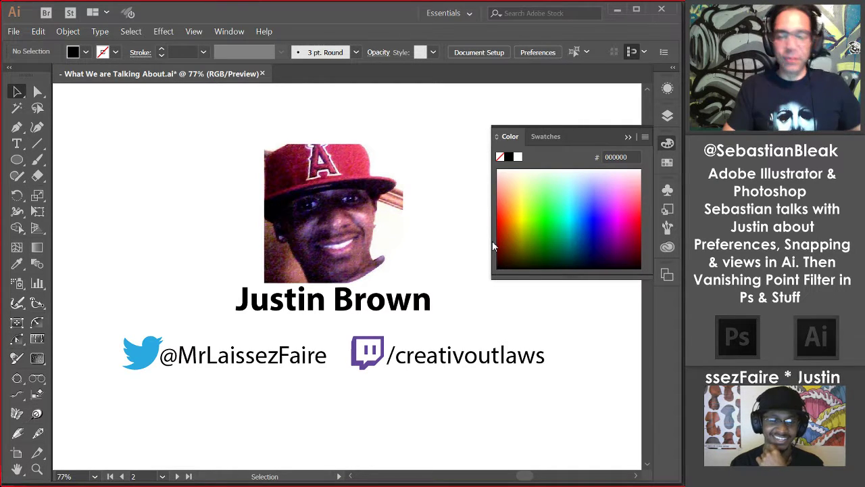
pyautogui.click(542, 137)
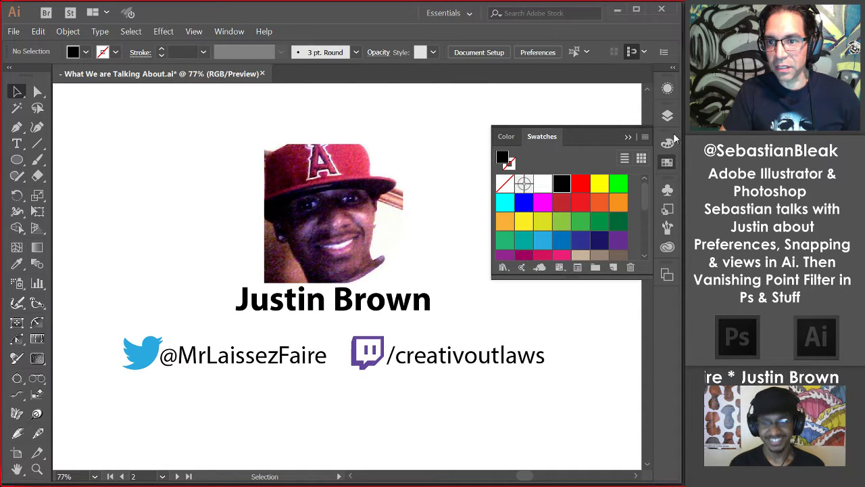
pyautogui.moveTo(673, 133); pyautogui.dragTo(331, 200)
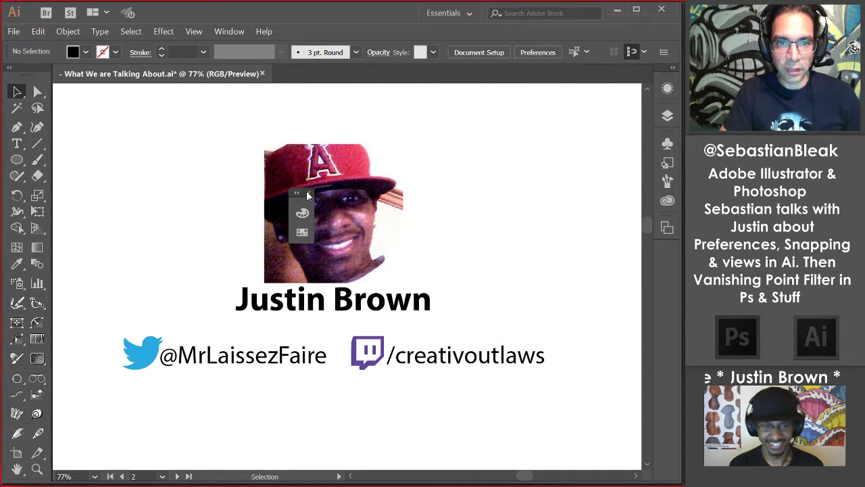
pyautogui.click(308, 194)
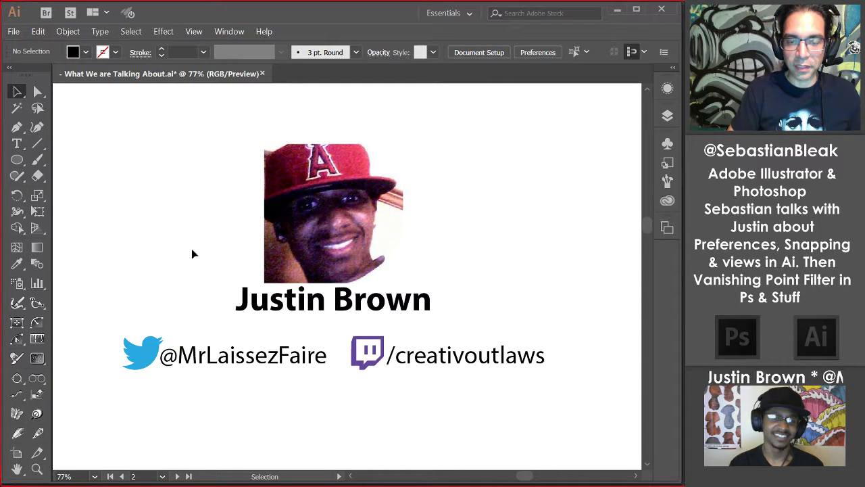
# Step: Reopen the Color group twice, viewing its Color and Swatches panels, and close it each time
pyautogui.press('F6')
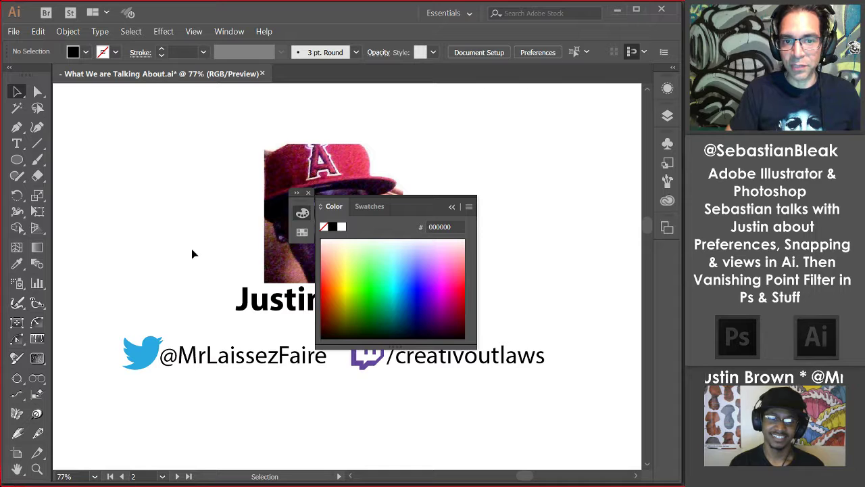
pyautogui.click(364, 207)
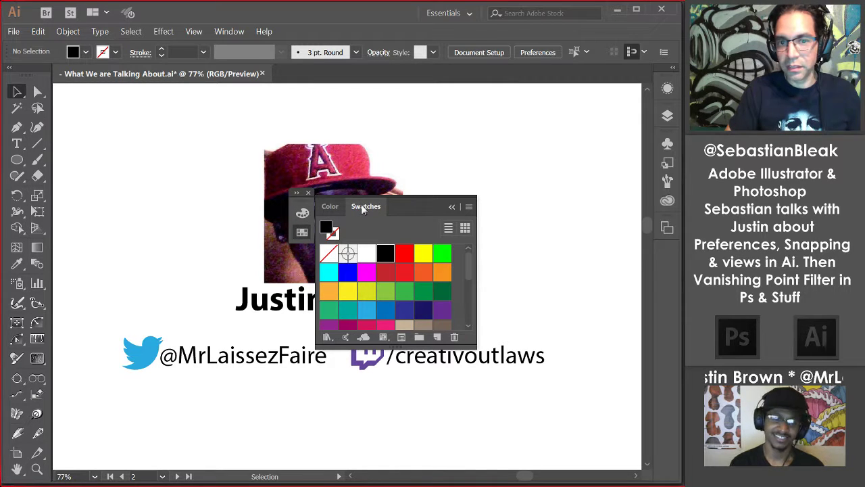
pyautogui.click(309, 193)
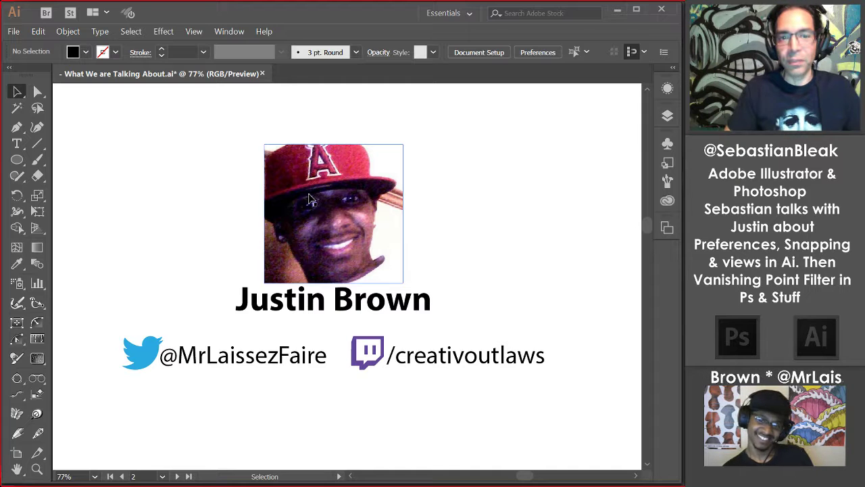
pyautogui.press('F6')
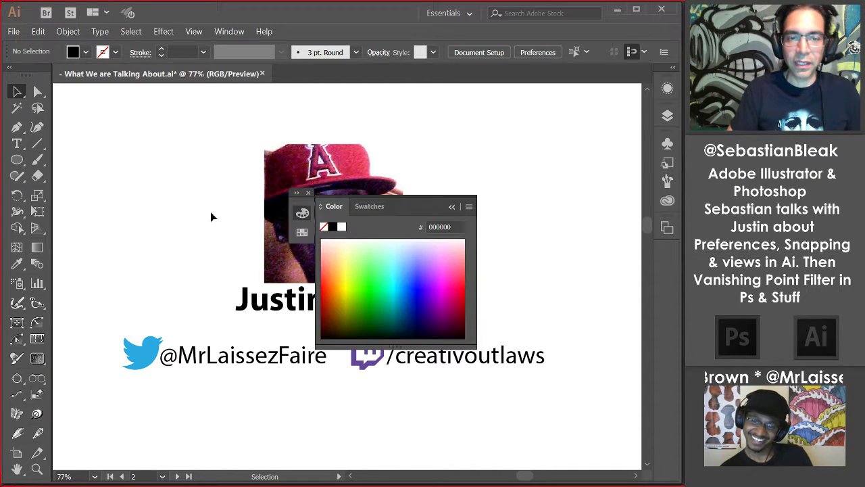
pyautogui.click(308, 195)
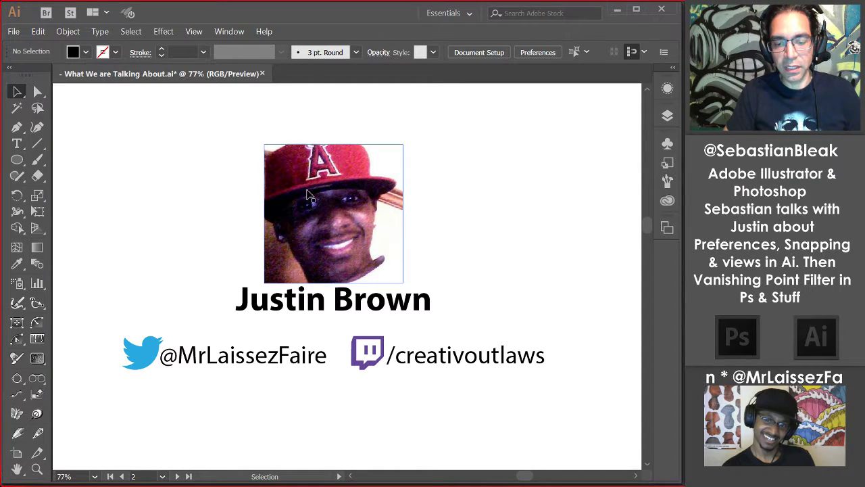
# Step: Apply a gradient fill to bring up the Gradient panel, cycle the Stroke panel's display size, and close the Stroke group
pyautogui.press('.')
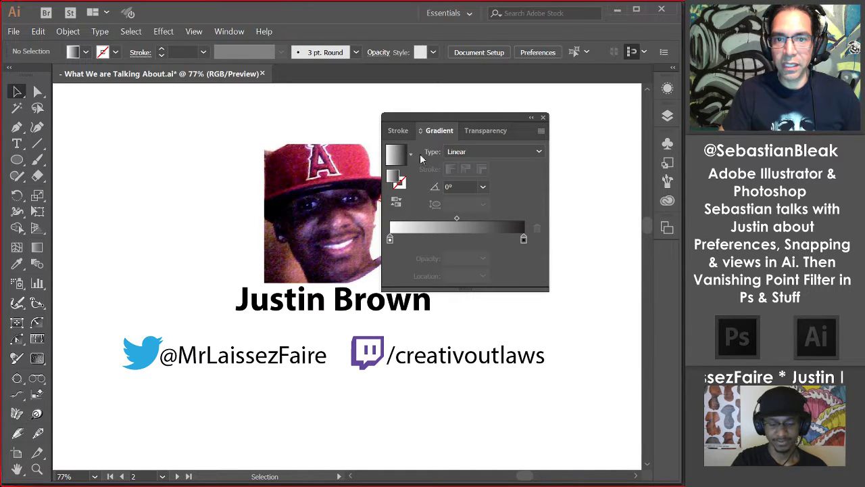
pyautogui.click(402, 134)
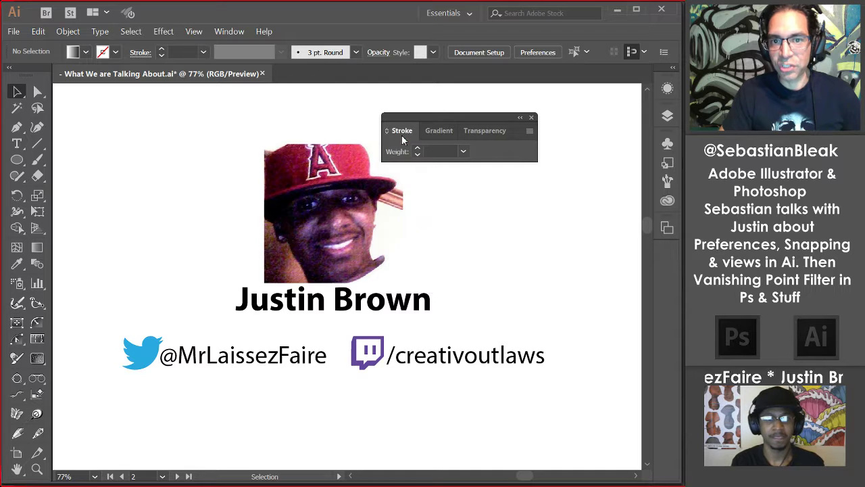
pyautogui.click(388, 131)
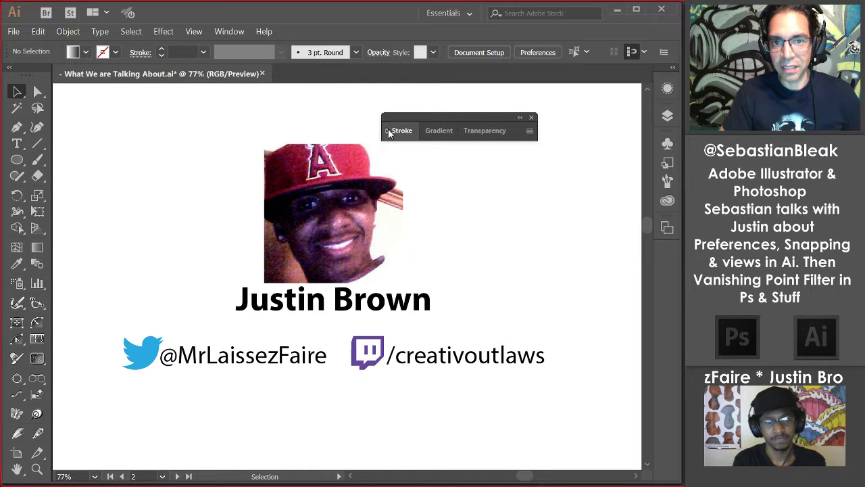
pyautogui.click(229, 31)
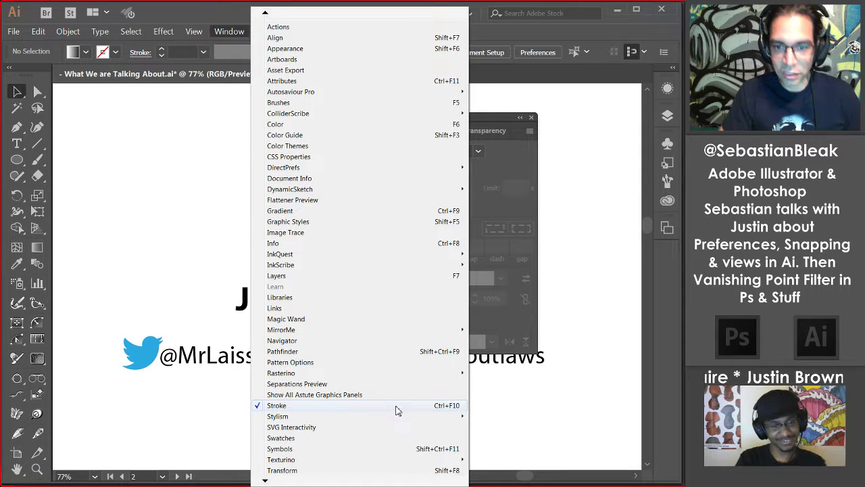
pyautogui.click(517, 169)
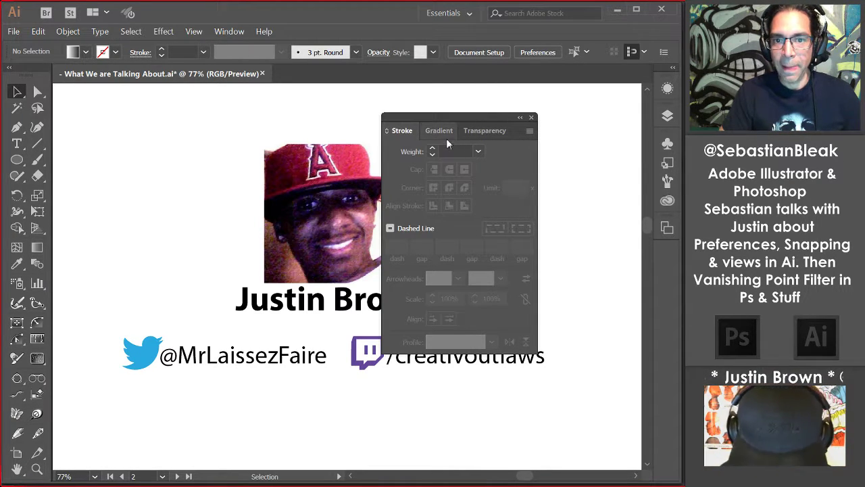
pyautogui.click(531, 118)
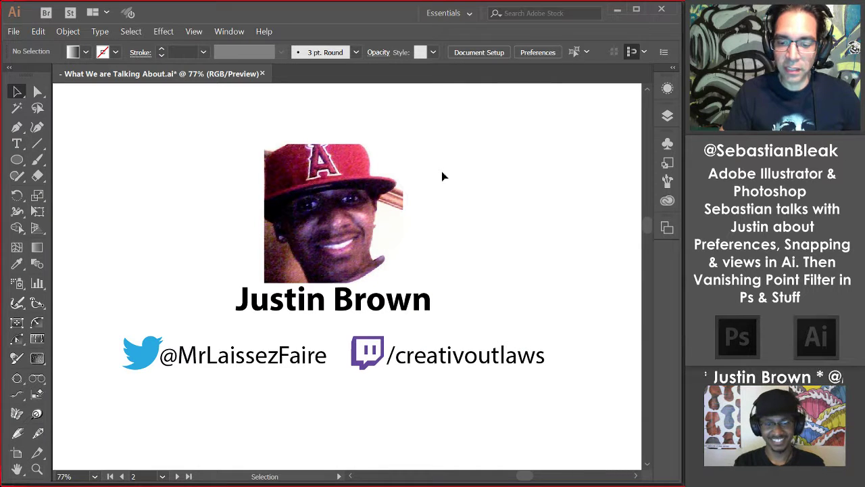
# Step: Reopen the Stroke group, cycle the Stroke panel through its display sizes, and dock the group below Layers in the icon column
pyautogui.hotkey('ctrl', 'F9')
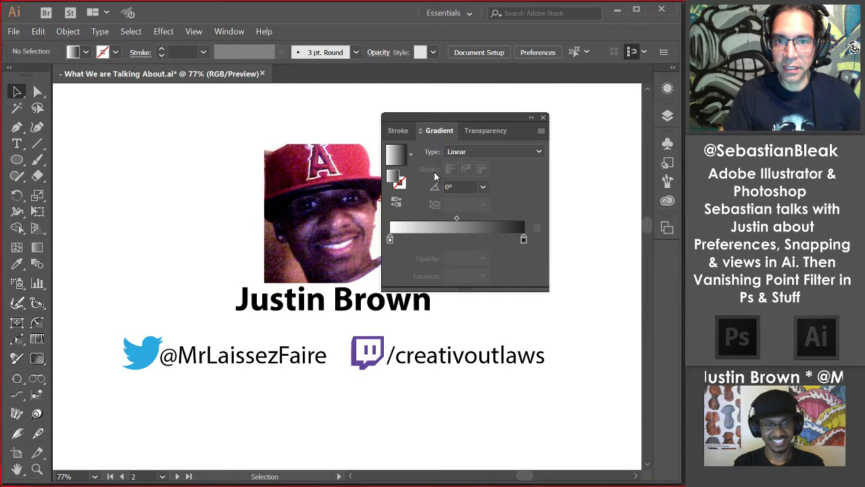
pyautogui.click(403, 131)
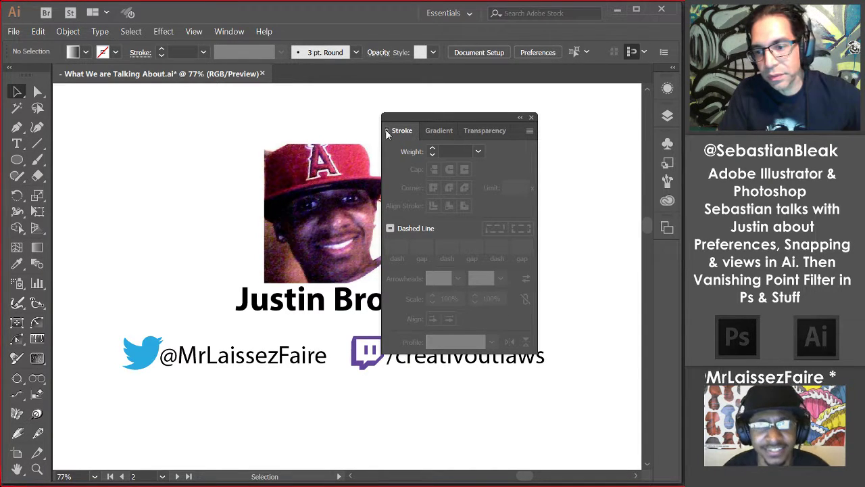
pyautogui.click(387, 131)
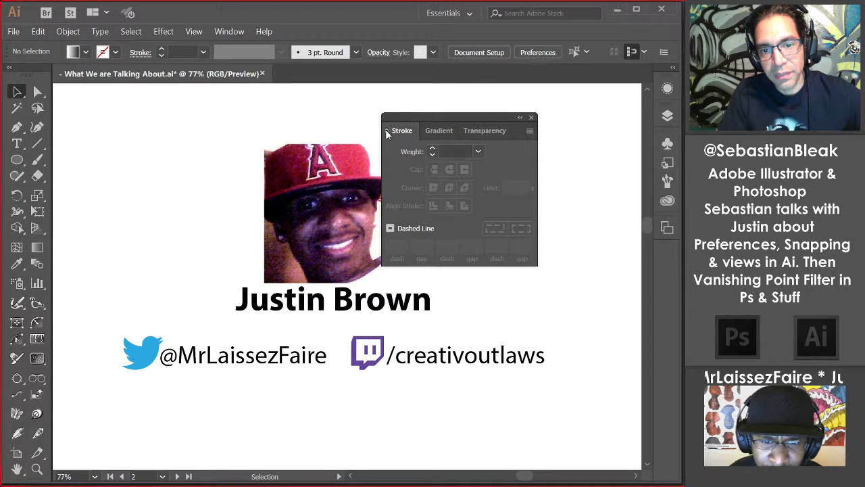
pyautogui.click(386, 132)
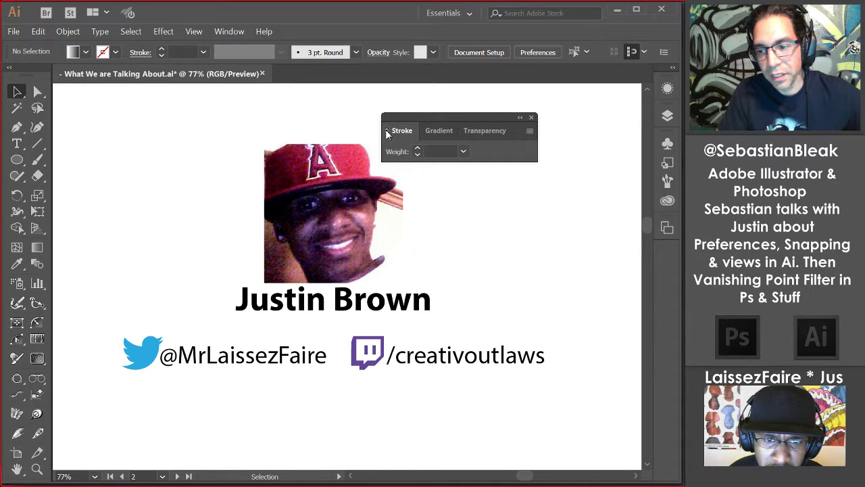
pyautogui.click(386, 131)
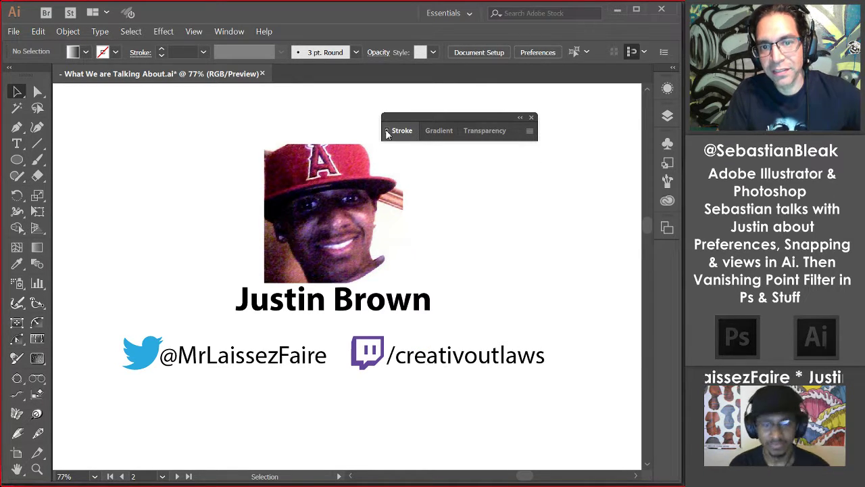
pyautogui.click(387, 131)
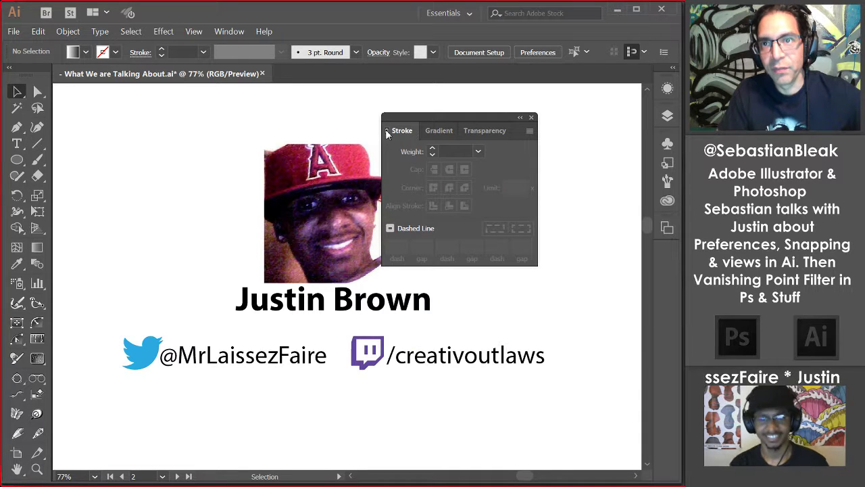
pyautogui.click(387, 131)
pyautogui.click(387, 131)
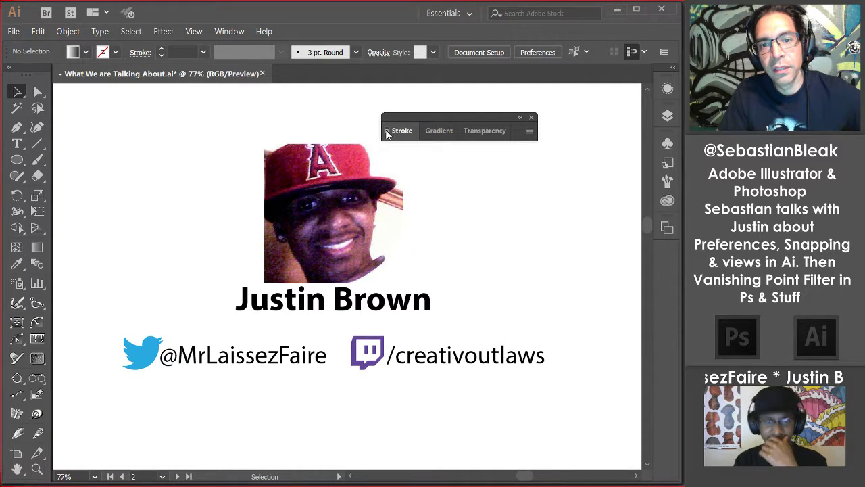
pyautogui.click(387, 132)
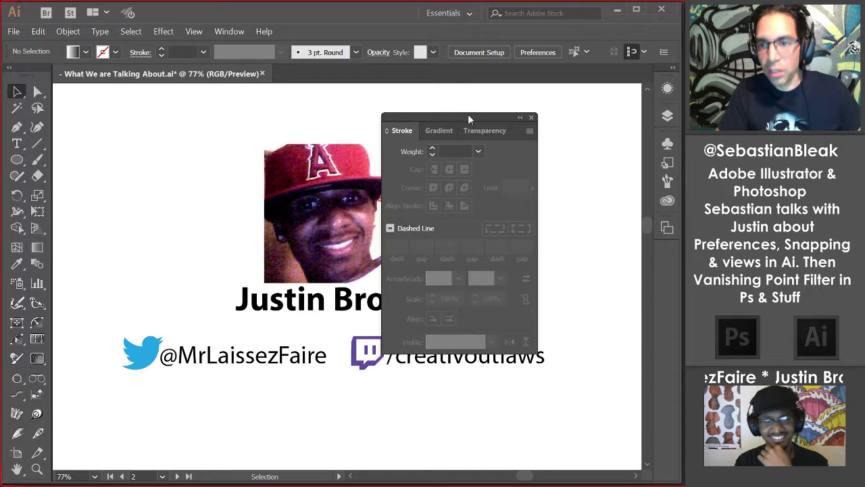
pyautogui.moveTo(468, 116)
pyautogui.mouseDown()
pyautogui.moveTo(570, 160)
pyautogui.moveTo(632, 122)
pyautogui.moveTo(668, 130)
pyautogui.moveTo(607, 119)
pyautogui.moveTo(662, 98)
pyautogui.mouseUp()
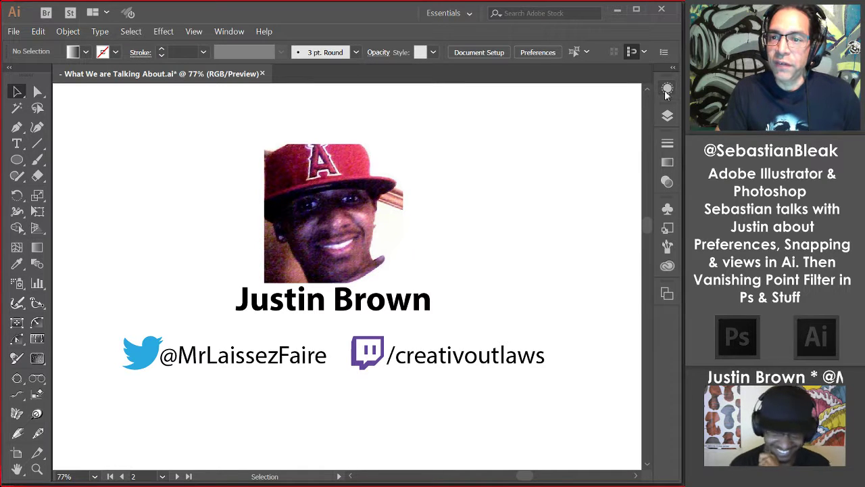
# Step: View the Appearance and Layers panels from the icon column and collapse each again
pyautogui.click(667, 90)
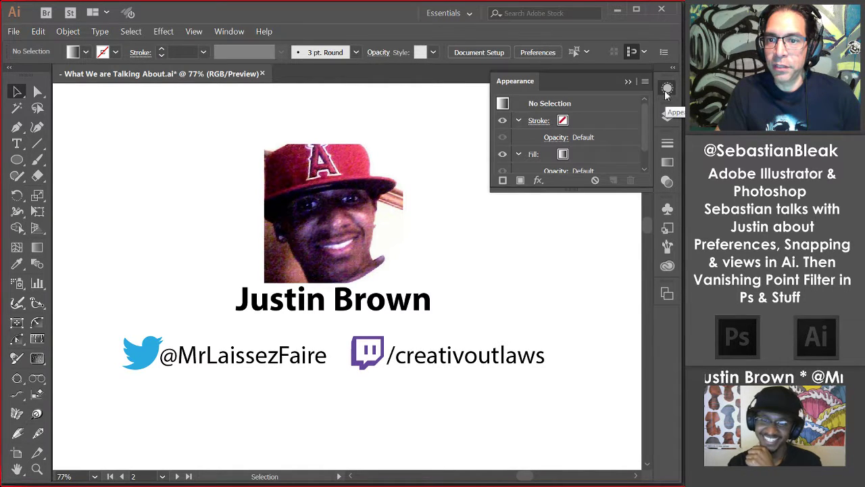
pyautogui.click(667, 91)
pyautogui.click(666, 116)
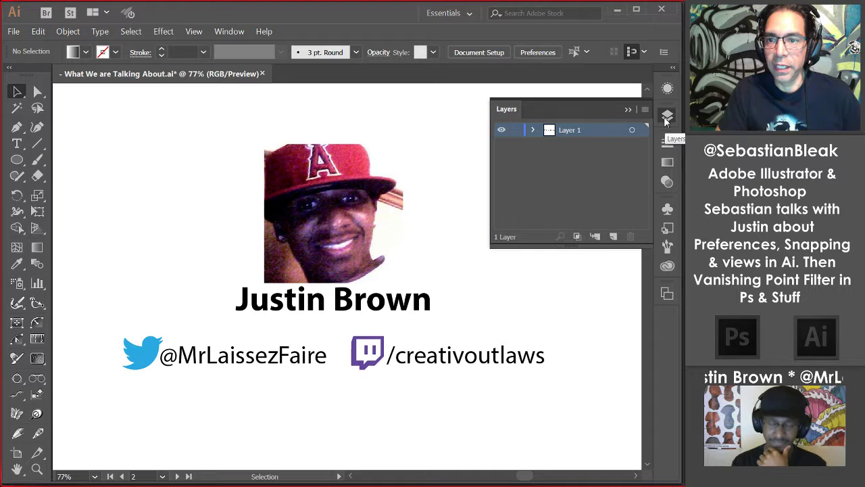
pyautogui.click(666, 118)
# Step: Float the Appearance and Layers panels, stack Layers under Appearance, and dock the stack as a second column collapsed to icons
pyautogui.moveTo(665, 118); pyautogui.dragTo(506, 180)
pyautogui.moveTo(664, 84); pyautogui.dragTo(374, 171)
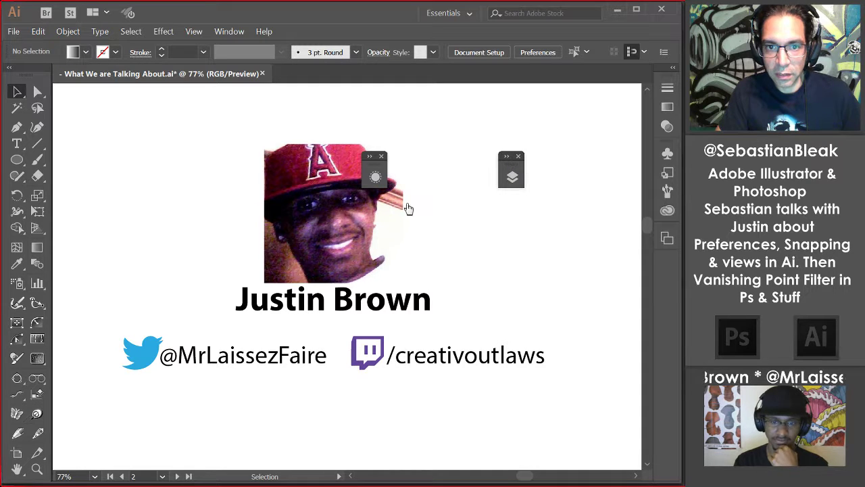
pyautogui.click(508, 158)
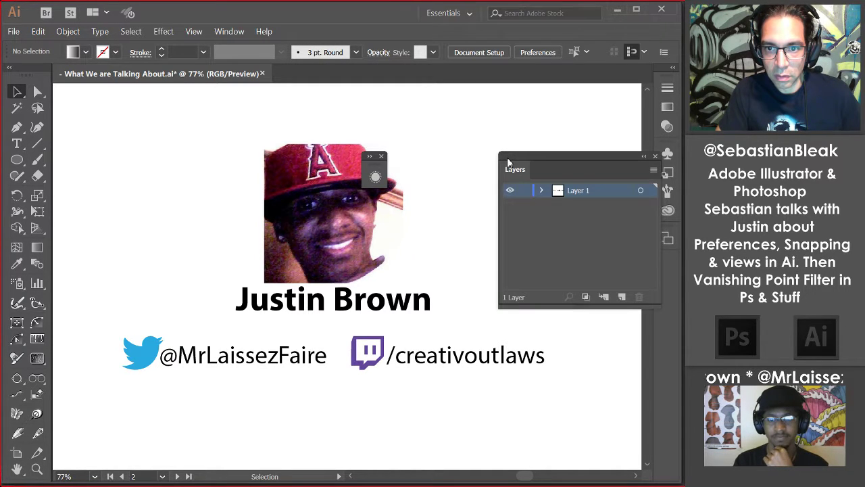
pyautogui.click(370, 156)
pyautogui.moveTo(571, 160); pyautogui.dragTo(432, 279)
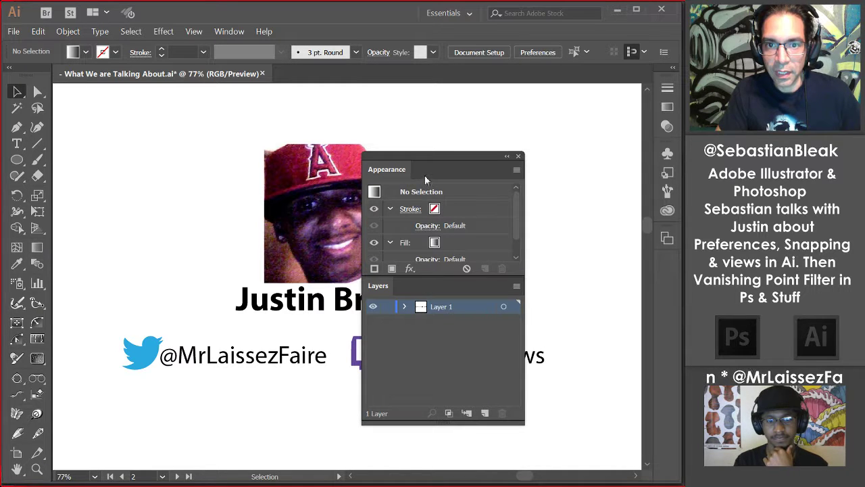
pyautogui.moveTo(423, 159); pyautogui.dragTo(674, 121)
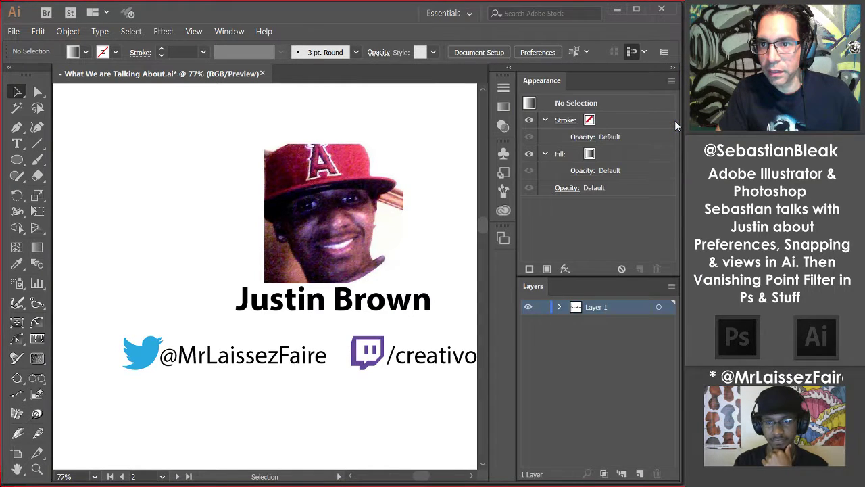
pyautogui.click(674, 69)
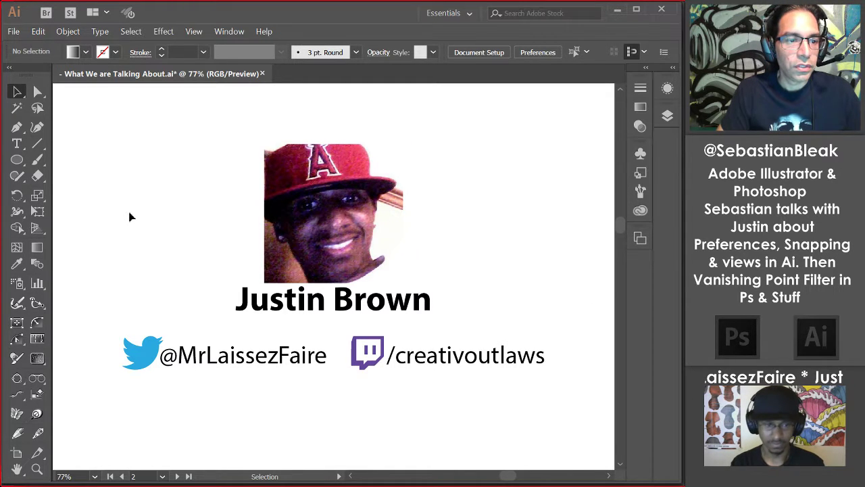
# Step: Show the Dynamic Sketch panel and dock it as an icon below Layers in the outer column
pyautogui.click(228, 32)
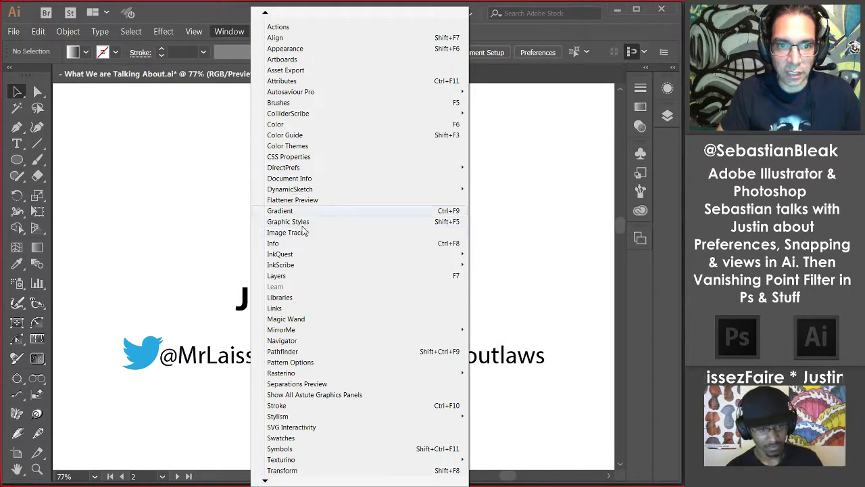
pyautogui.moveTo(450, 188)
pyautogui.click(483, 190)
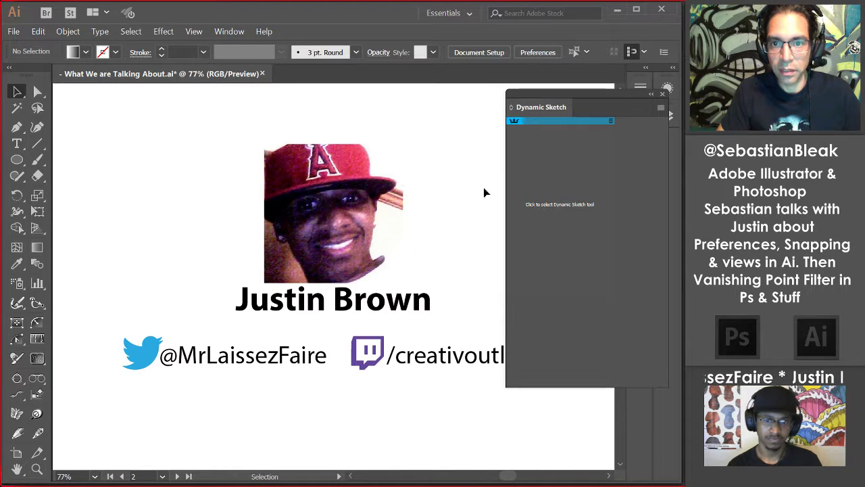
pyautogui.moveTo(550, 109)
pyautogui.mouseDown()
pyautogui.moveTo(457, 174)
pyautogui.moveTo(430, 156)
pyautogui.moveTo(635, 135)
pyautogui.moveTo(668, 143)
pyautogui.mouseUp()
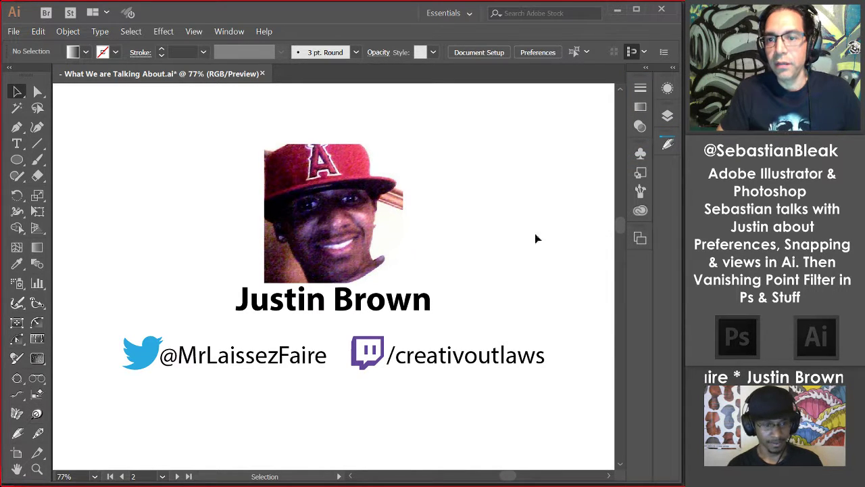
# Step: Save the current panel layout as a new workspace named SB OTC
pyautogui.click(462, 14)
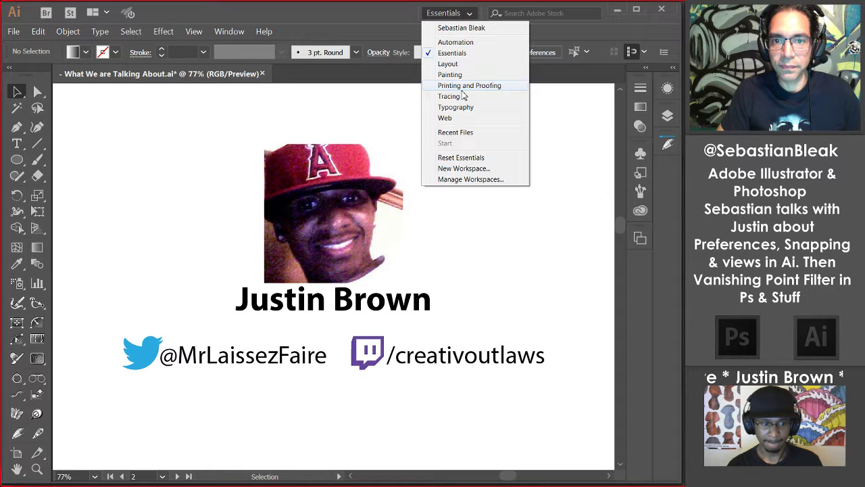
pyautogui.click(465, 168)
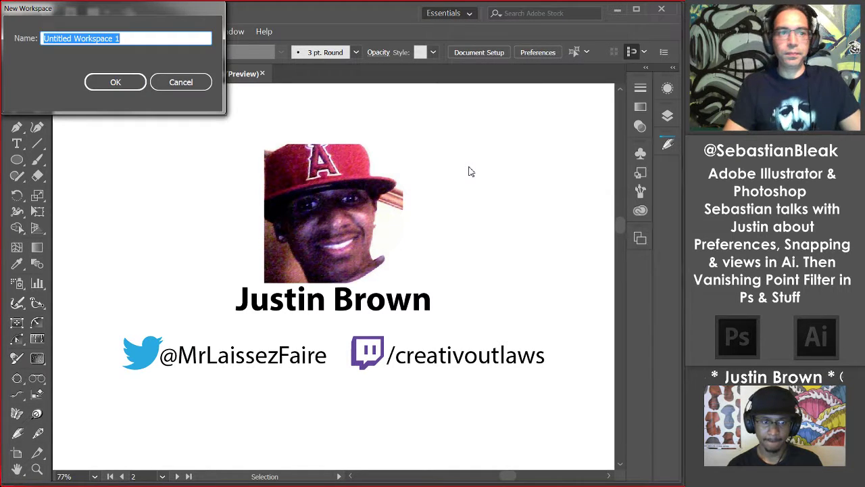
pyautogui.write('SB O')
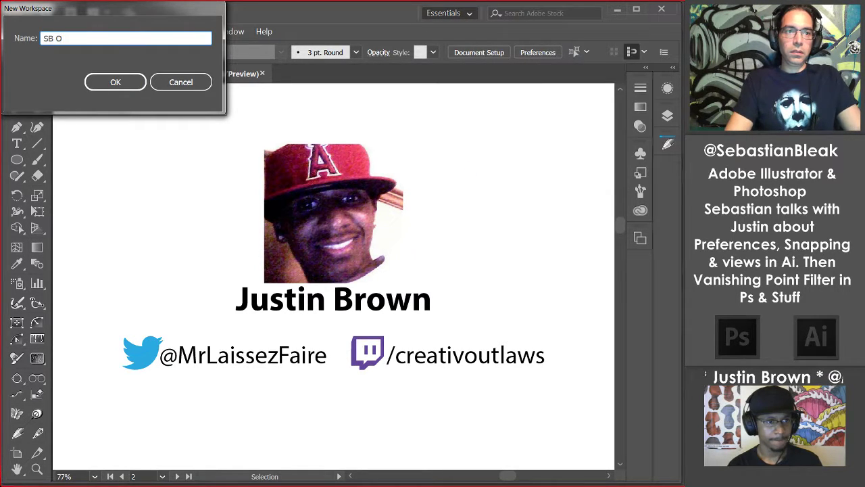
pyautogui.write('TC')
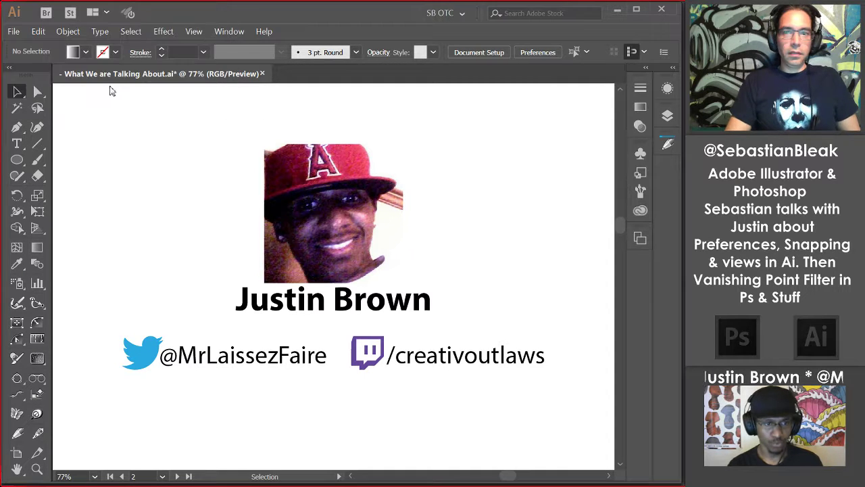
pyautogui.click(116, 82)
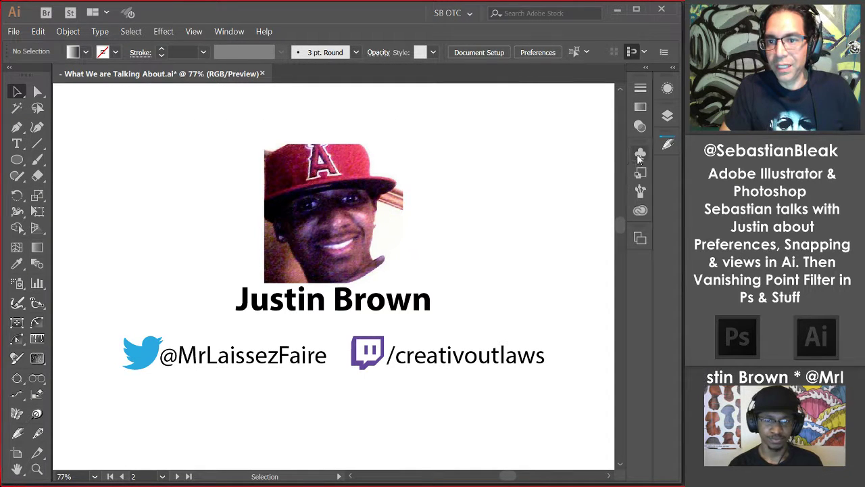
# Step: Pull the Symbols and Libraries panels out of the icon column and close them, and reset the SB OTC workspace
pyautogui.moveTo(640, 155); pyautogui.dragTo(348, 167)
pyautogui.click(352, 147)
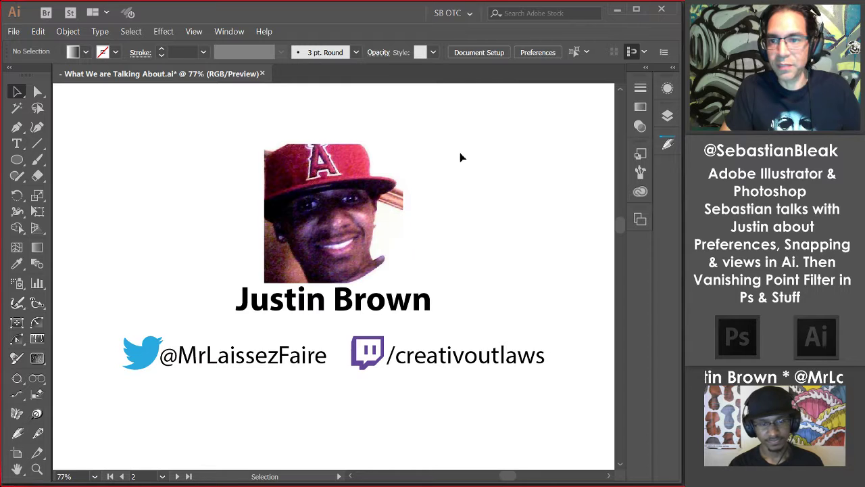
pyautogui.moveTo(640, 192); pyautogui.dragTo(380, 165)
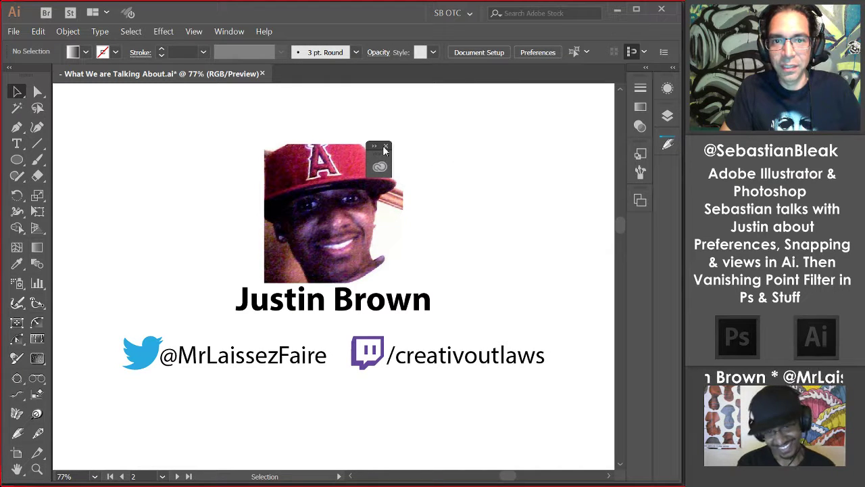
pyautogui.click(387, 146)
pyautogui.click(457, 13)
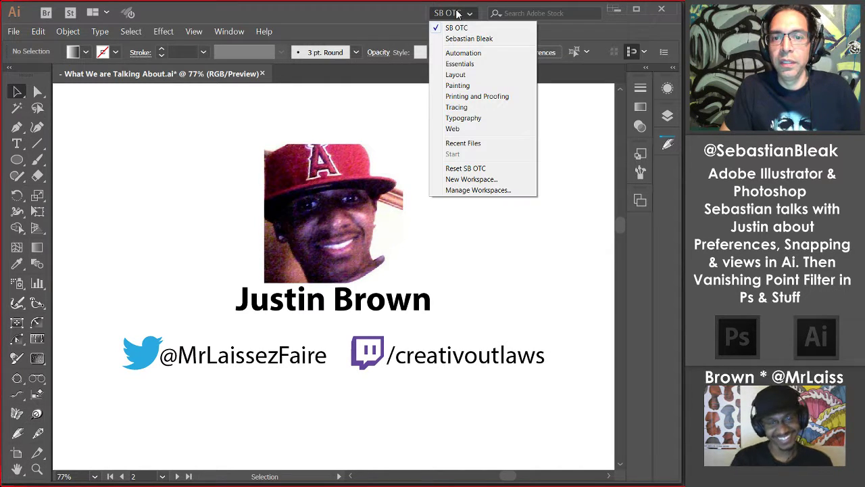
pyautogui.click(491, 170)
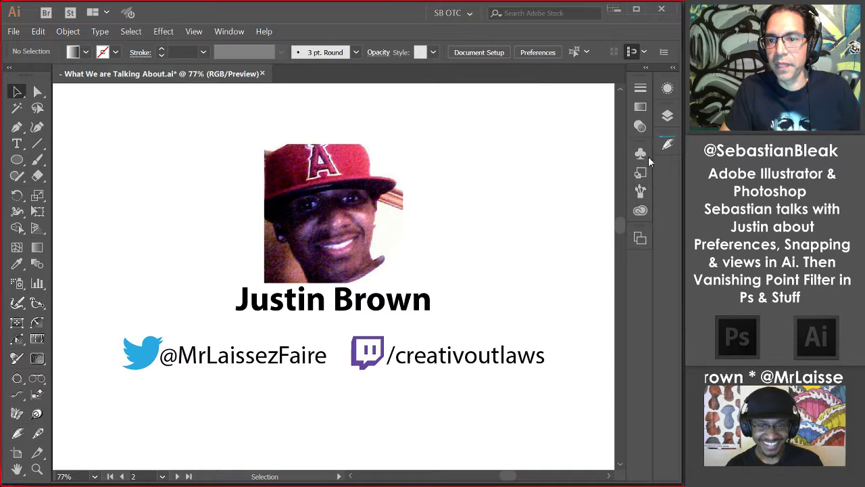
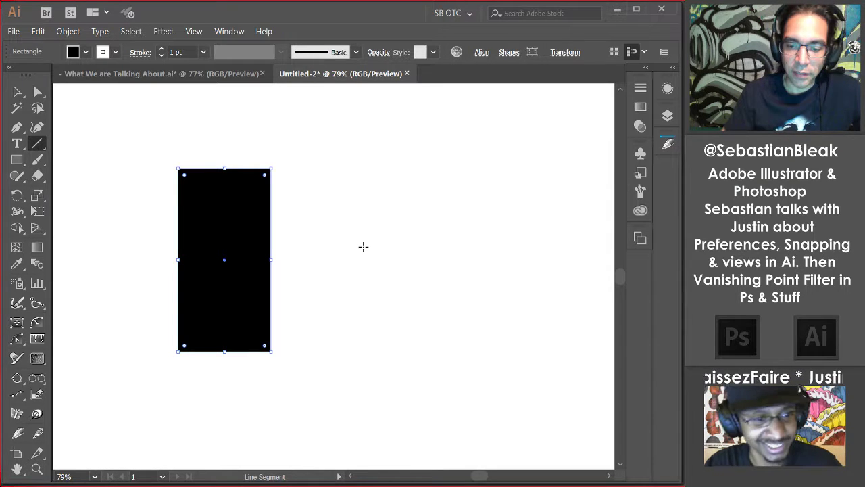
# Step: Draw a diagonal line beside the black rectangle, undo it, and switch to the Selection tool and back to Line Segment
pyautogui.moveTo(363, 246)
pyautogui.mouseDown()
pyautogui.moveTo(410, 183)
pyautogui.moveTo(440, 175)
pyautogui.mouseUp()
pyautogui.hotkey('ctrl', 'z')
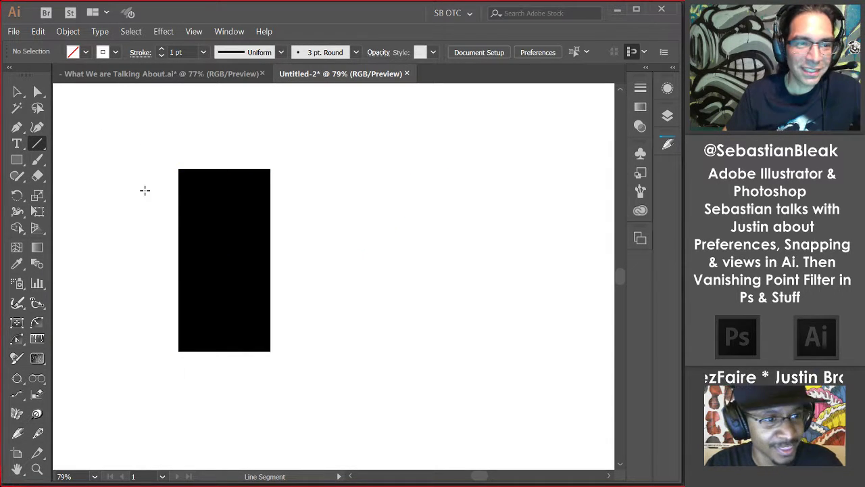
pyautogui.press('v')
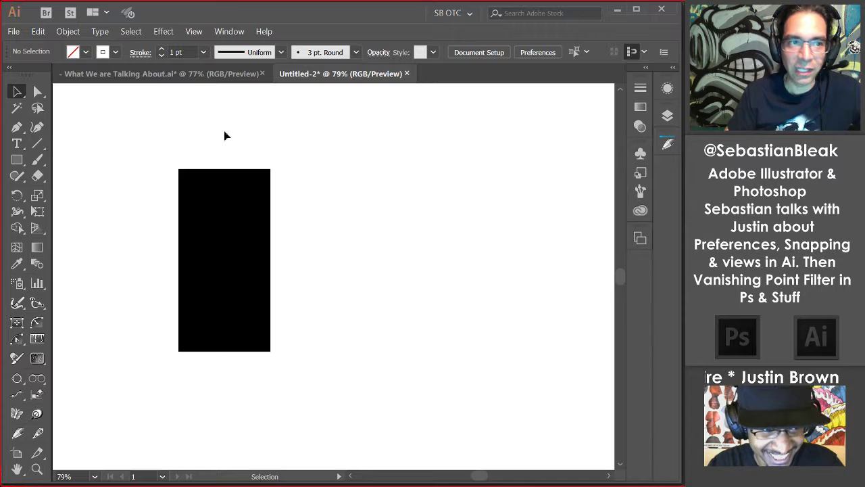
pyautogui.press('\\')
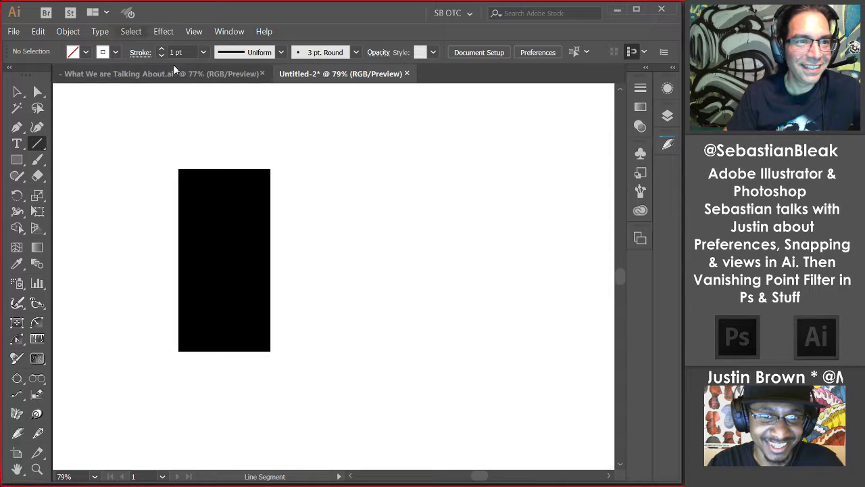
# Step: Switch the keyboard shortcut set to SB 2017 and apply it
pyautogui.click(37, 31)
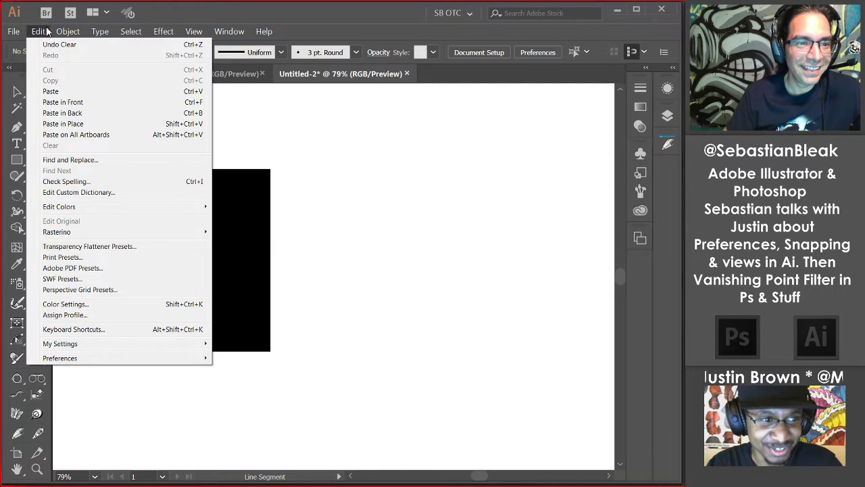
pyautogui.click(124, 329)
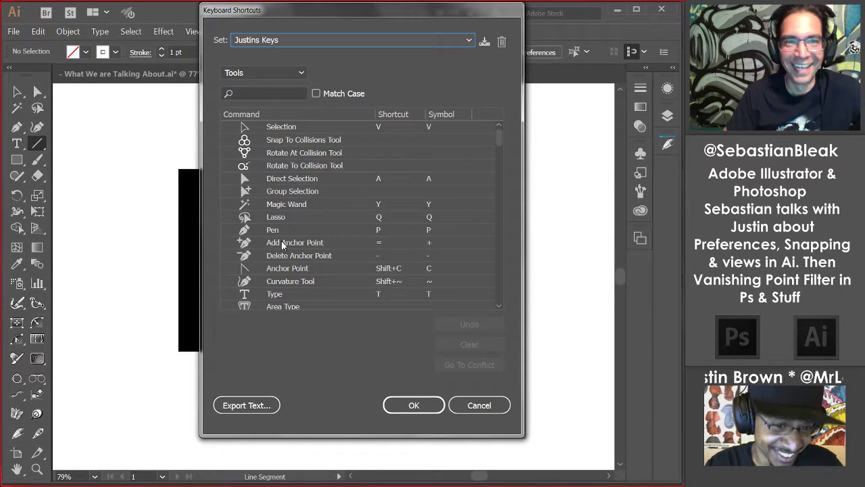
pyautogui.click(299, 38)
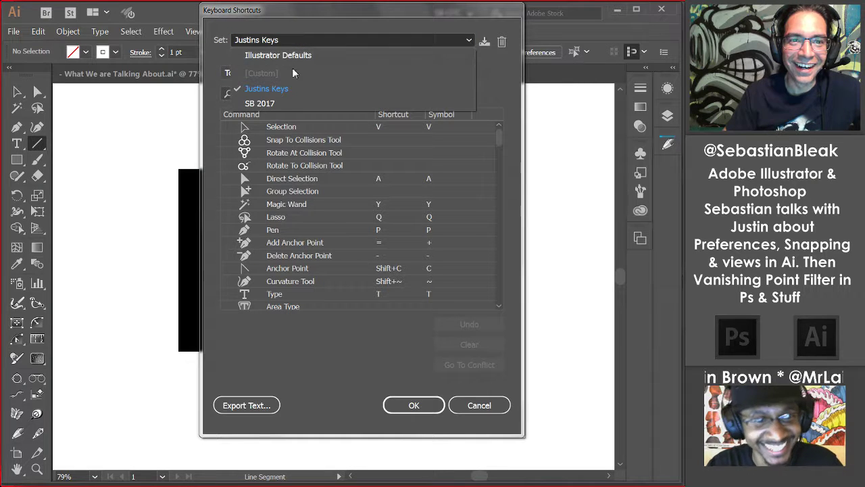
pyautogui.click(281, 102)
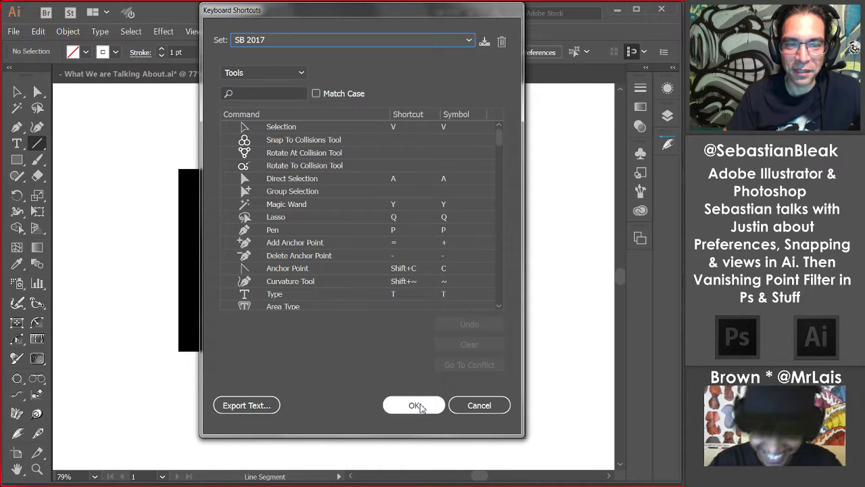
pyautogui.click(415, 404)
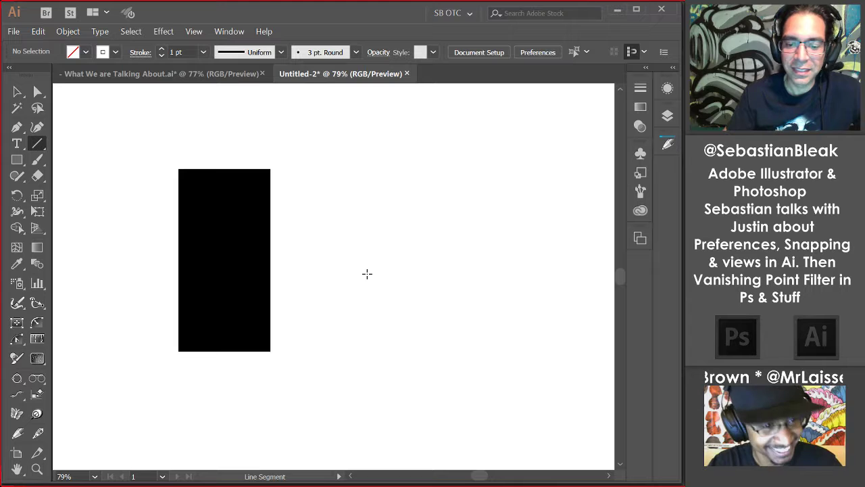
# Step: Draw an unfilled circle to the upper right of the black rectangle with the Ellipse tool
pyautogui.press('l')
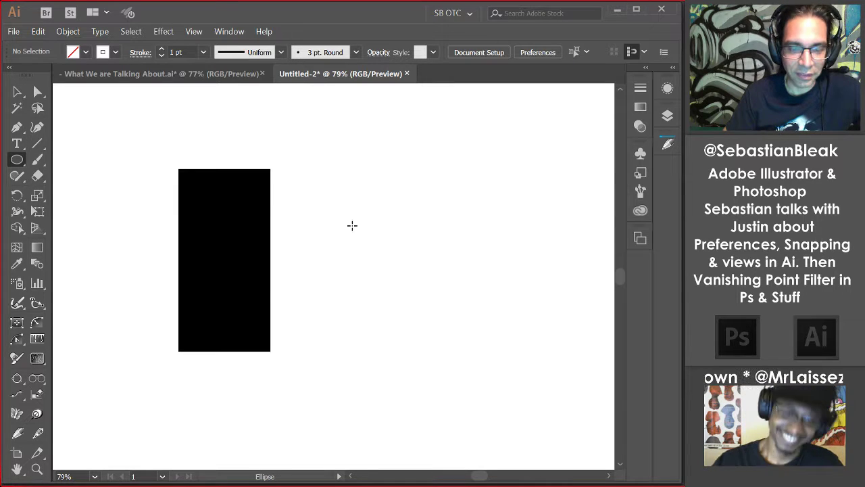
pyautogui.moveTo(352, 225)
pyautogui.mouseDown()
pyautogui.moveTo(392, 172)
pyautogui.moveTo(468, 129)
pyautogui.mouseUp()
pyautogui.press('v')
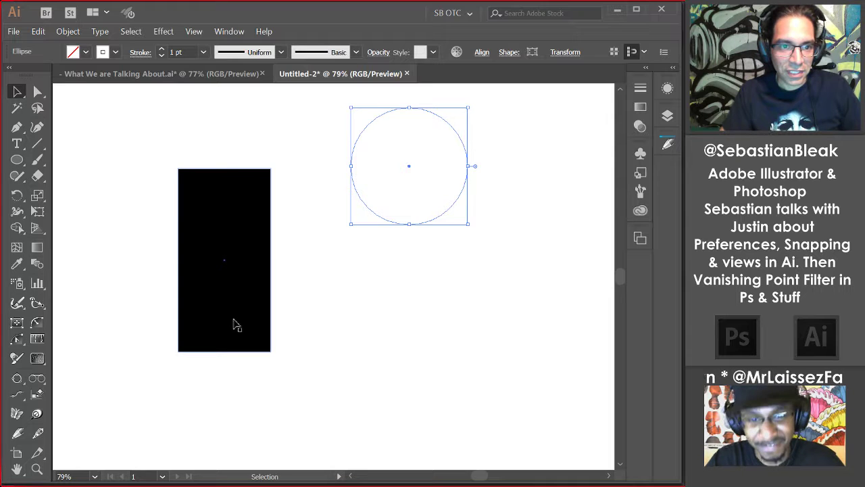
# Step: Fill the black rectangle with orange CF7A00 using the Color panel, and close the floating panel
pyautogui.click(229, 301)
pyautogui.press('F6')
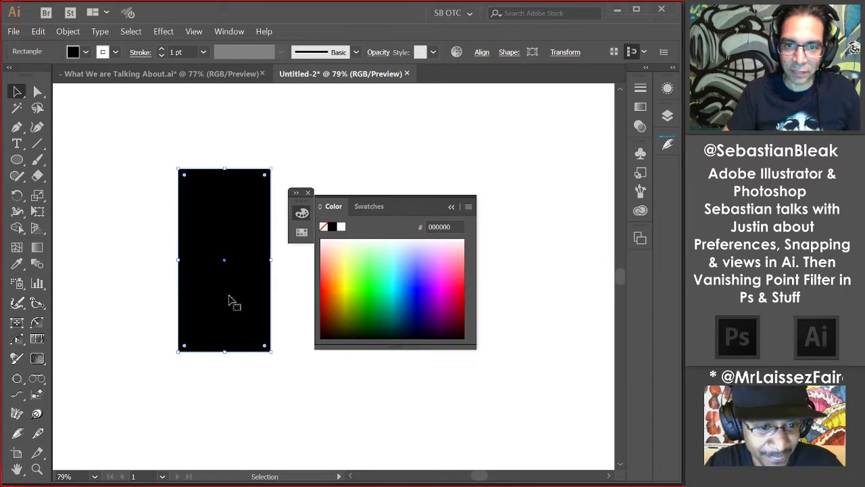
pyautogui.click(345, 277)
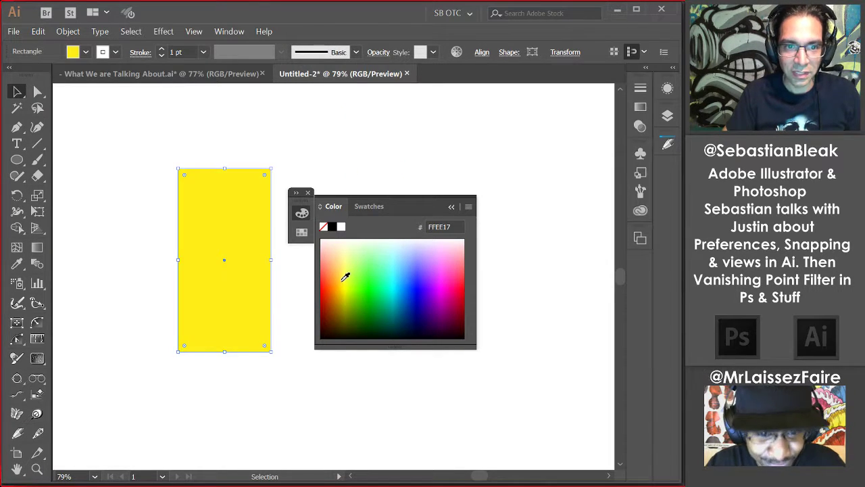
pyautogui.click(338, 292)
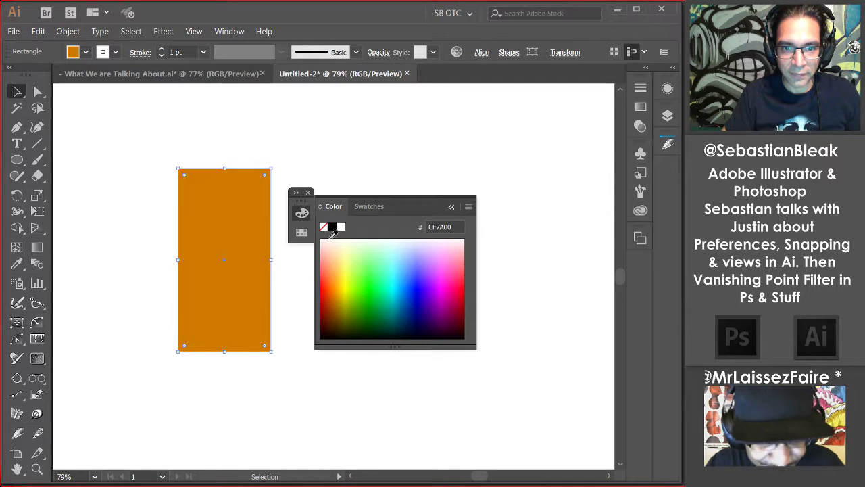
pyautogui.click(302, 213)
pyautogui.click(297, 193)
pyautogui.click(306, 193)
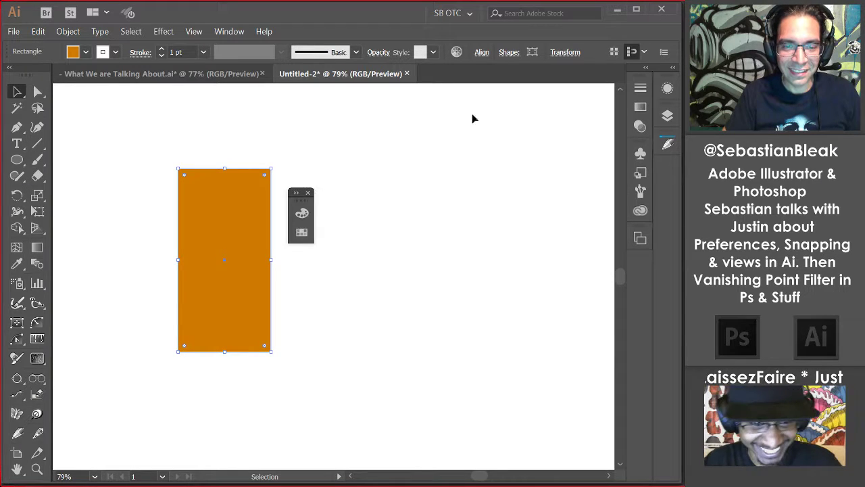
pyautogui.click(308, 194)
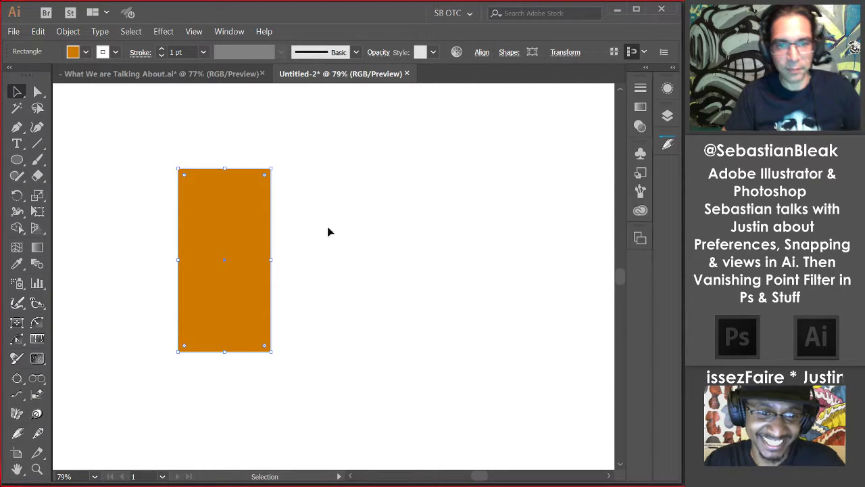
# Step: Fill the circle with blue 1400F4, close the Color panel, and move the circle slightly down
pyautogui.moveTo(429, 303); pyautogui.dragTo(306, 146)
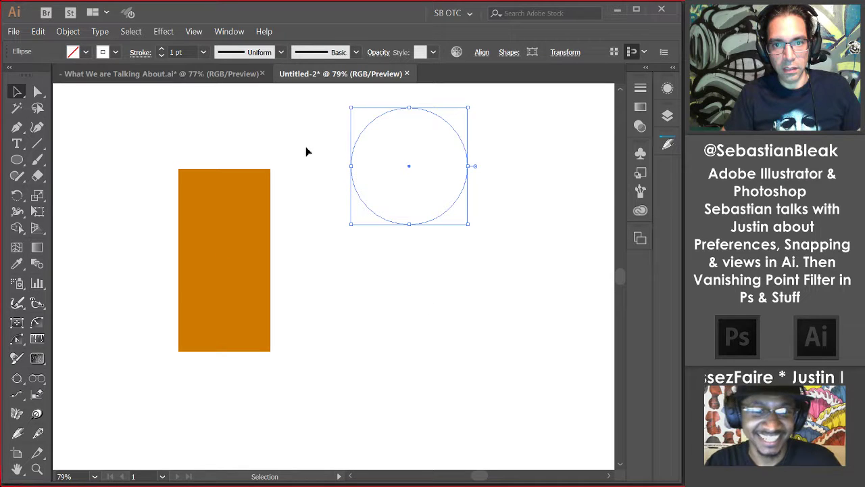
pyautogui.press(',')
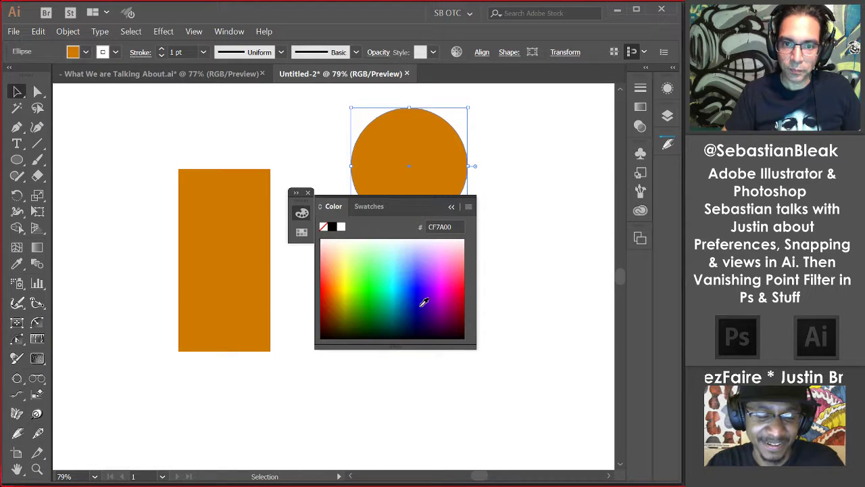
pyautogui.click(420, 285)
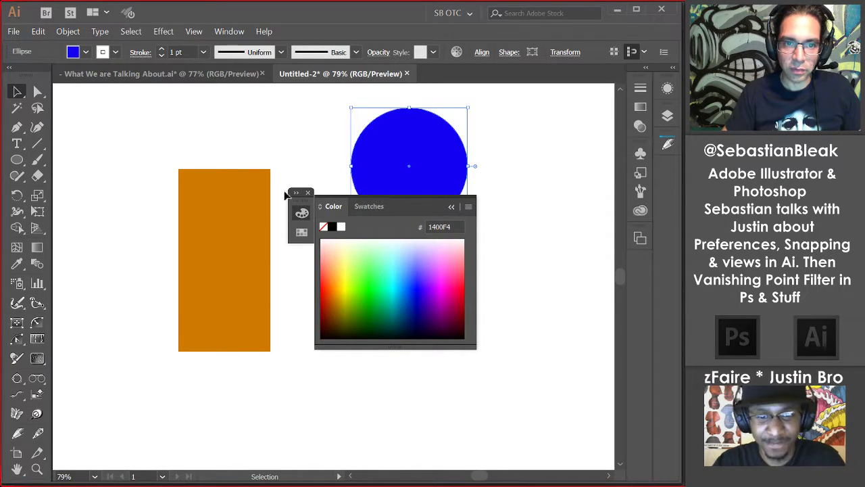
pyautogui.click(307, 193)
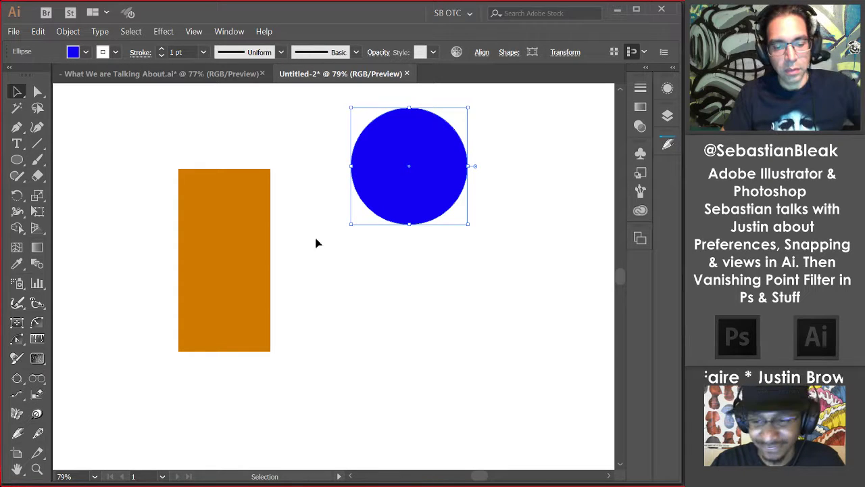
pyautogui.moveTo(369, 191); pyautogui.dragTo(387, 238)
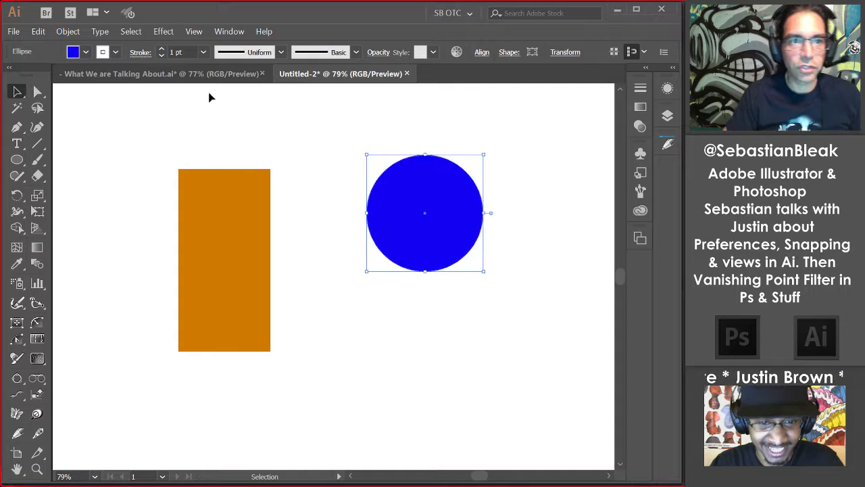
# Step: Review the Smart Guides and snapping options, and move the blue circle level with the rectangle's bottom edge
pyautogui.click(194, 32)
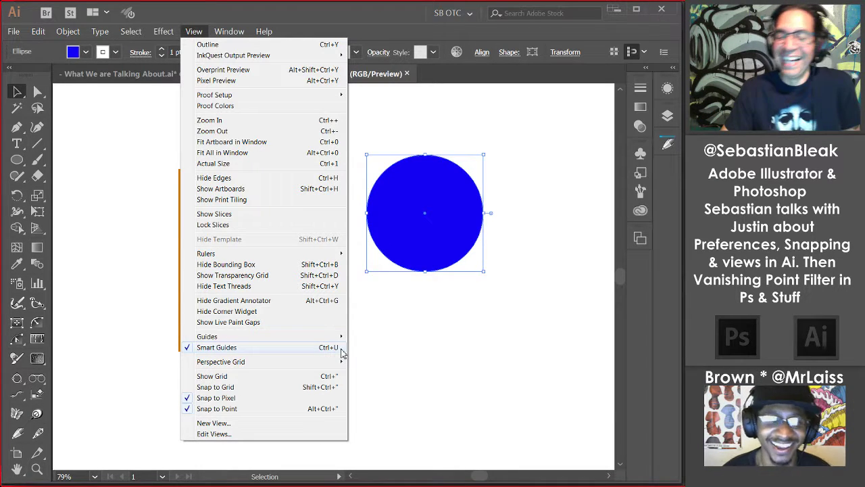
pyautogui.click(374, 340)
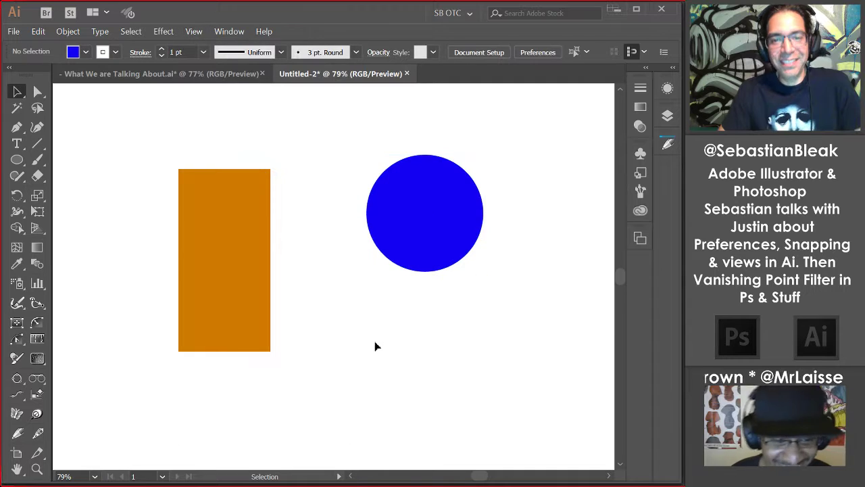
pyautogui.moveTo(385, 304); pyautogui.dragTo(459, 209)
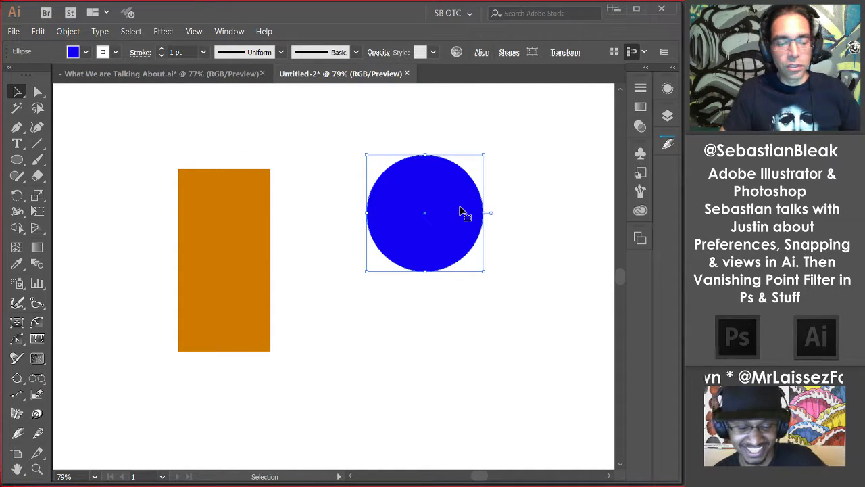
pyautogui.moveTo(460, 212); pyautogui.dragTo(408, 290)
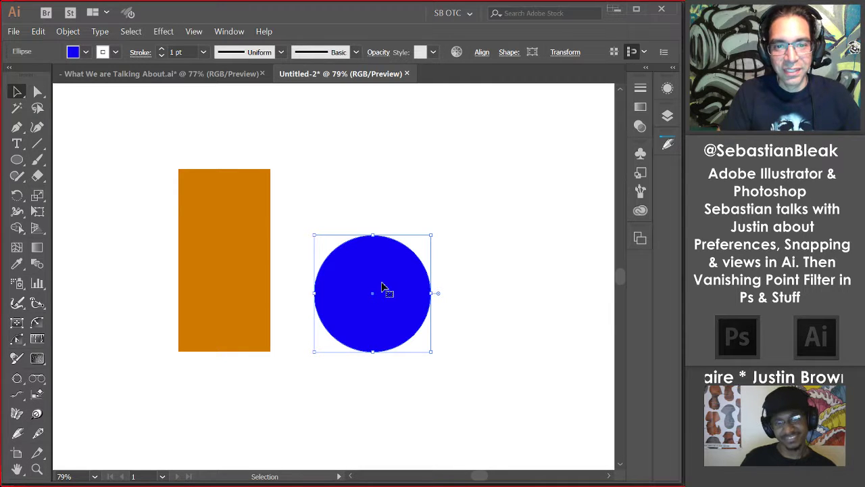
# Step: Draw a fan of many line segments radiating from a point between the rectangle and the circle
pyautogui.click(321, 216)
pyautogui.press('\\')
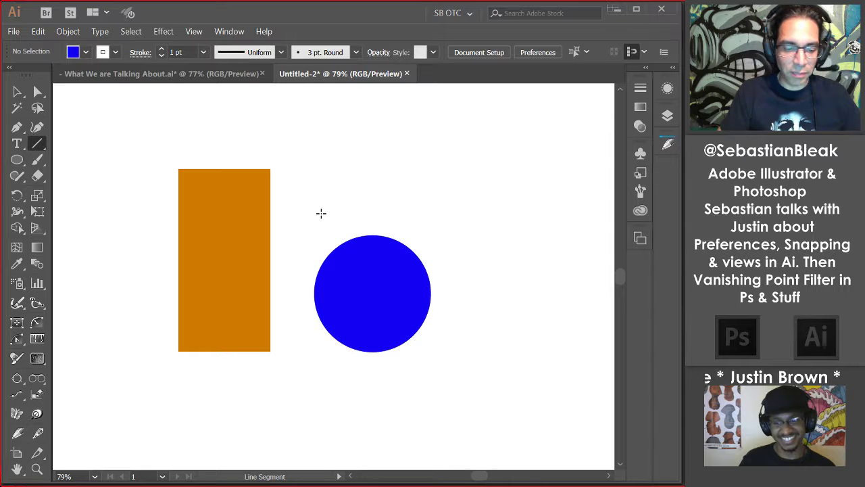
pyautogui.moveTo(321, 213)
pyautogui.mouseDown()
pyautogui.moveTo(375, 215)
pyautogui.moveTo(405, 178)
pyautogui.moveTo(434, 162)
pyautogui.moveTo(295, 92)
pyautogui.moveTo(122, 199)
pyautogui.moveTo(325, 379)
pyautogui.moveTo(487, 365)
pyautogui.moveTo(512, 276)
pyautogui.mouseUp()
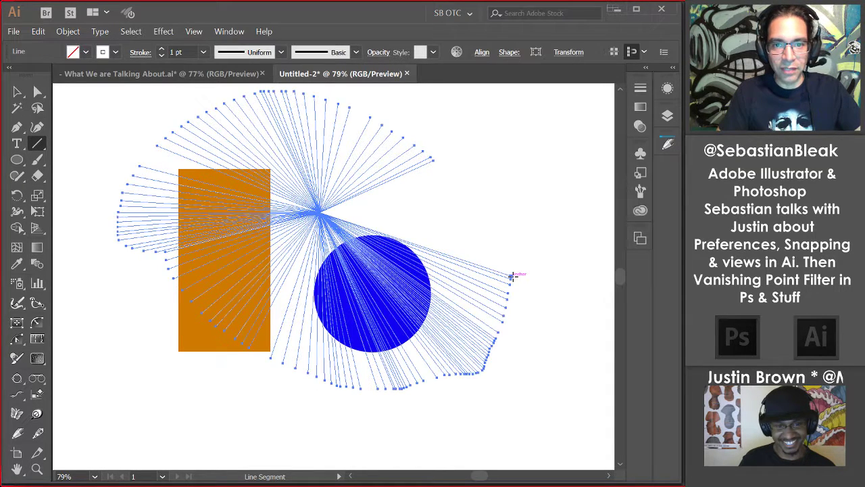
# Step: Expand Layer 1 in the Layers panel, select the blue ellipse below the lines, and collapse the panel
pyautogui.click(667, 115)
pyautogui.click(533, 130)
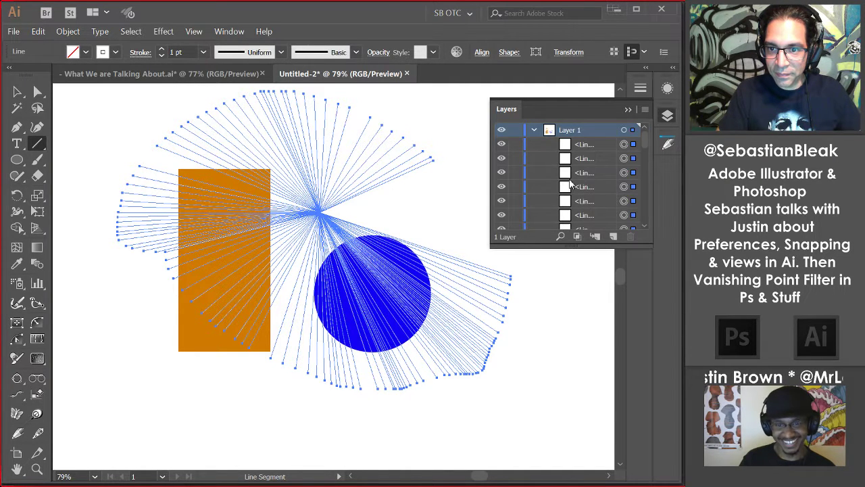
pyautogui.moveTo(645, 141); pyautogui.dragTo(647, 240)
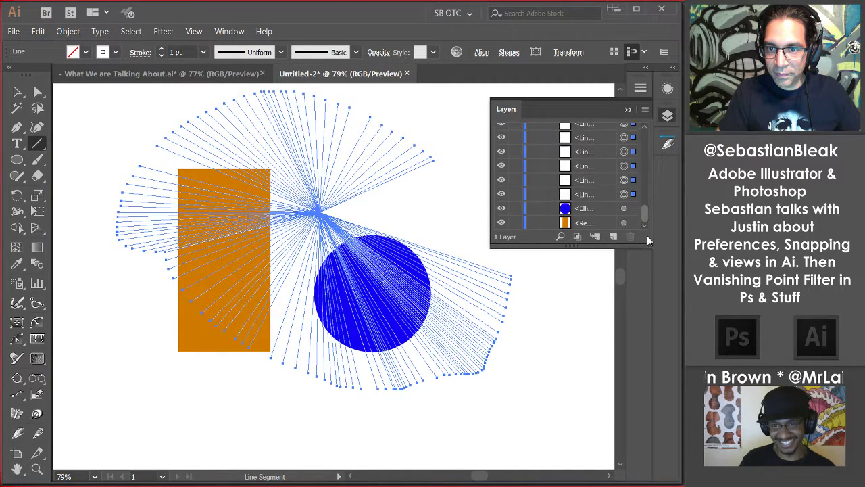
pyautogui.click(624, 210)
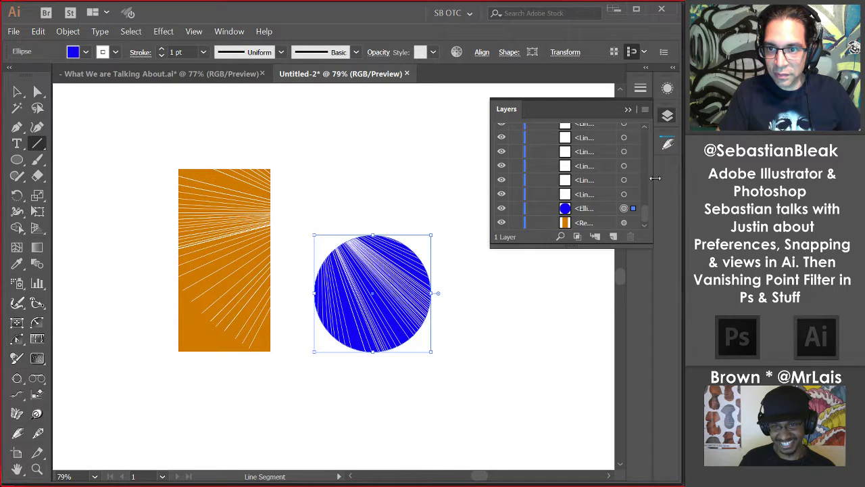
pyautogui.click(669, 116)
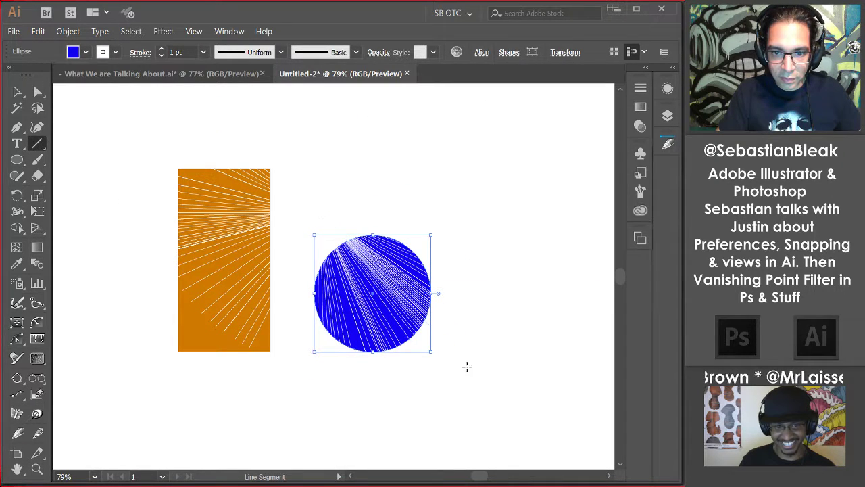
# Step: Move the blue circle up out of the line fan, and undo both the move and the lines
pyautogui.press('v')
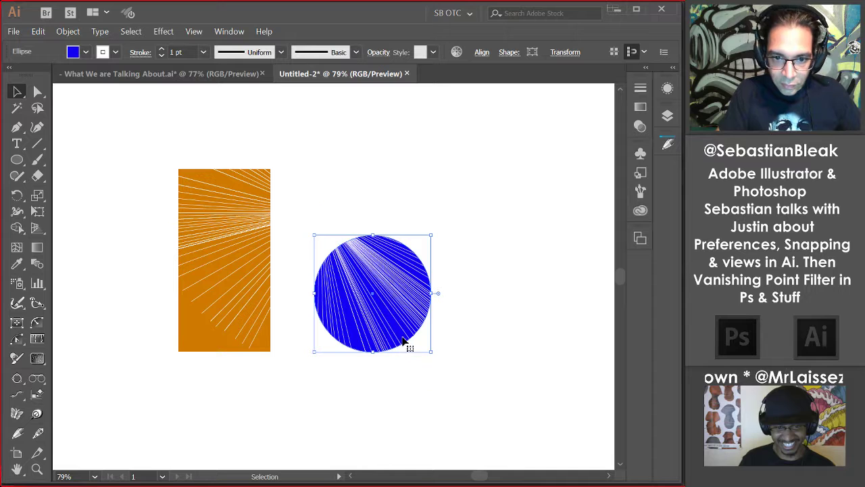
pyautogui.moveTo(410, 345); pyautogui.dragTo(500, 207)
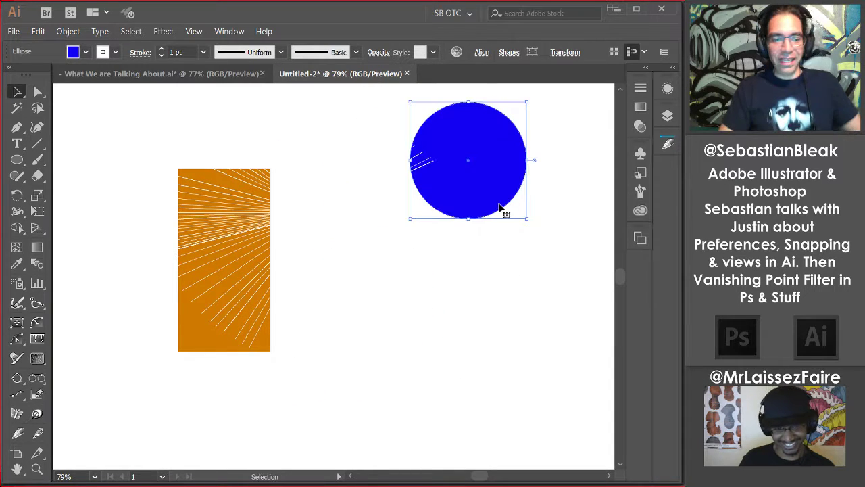
pyautogui.hotkey('ctrl', 'z')
pyautogui.hotkey('ctrl', 'z')
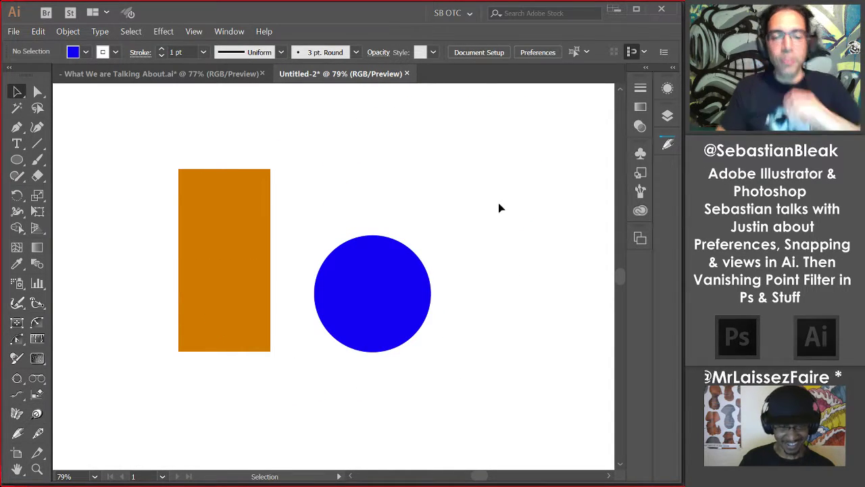
# Step: Snap the blue circle against the orange rectangle's right edge and examine the contact point up close
pyautogui.moveTo(388, 287); pyautogui.dragTo(331, 257)
pyautogui.press('space')
pyautogui.hotkey('ctrl', 'space')
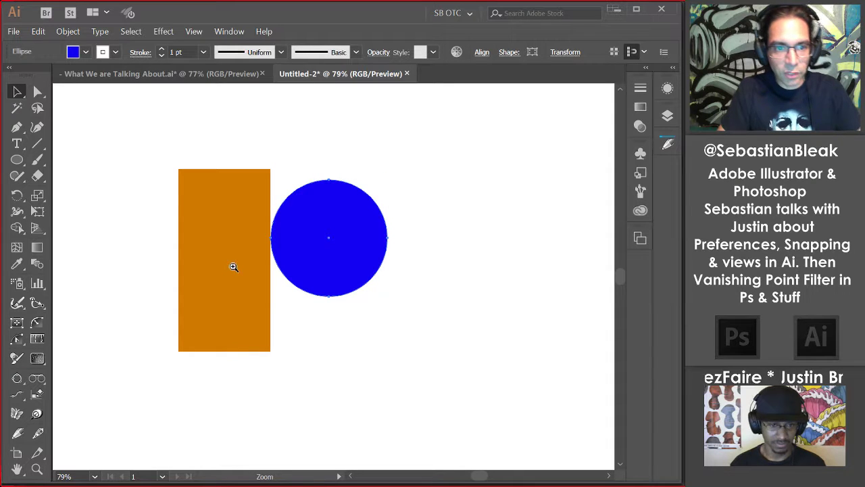
pyautogui.moveTo(254, 253); pyautogui.dragTo(285, 228)
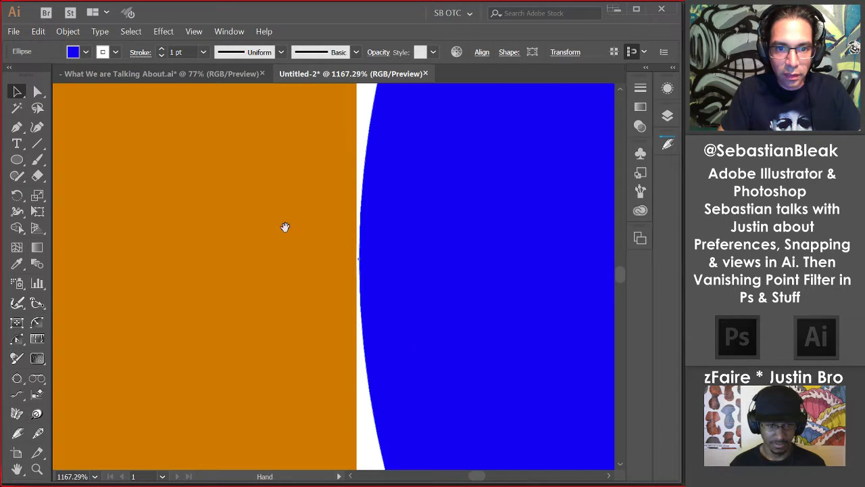
# Step: Switch to Outline view and inspect where the circle's path crosses the rectangle's right edge
pyautogui.hotkey('ctrl', 'y')
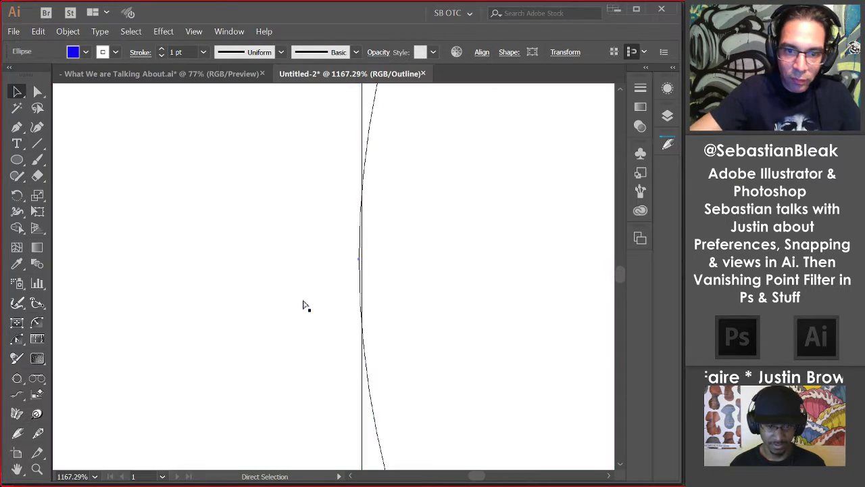
pyautogui.hotkey('ctrl', 'space')
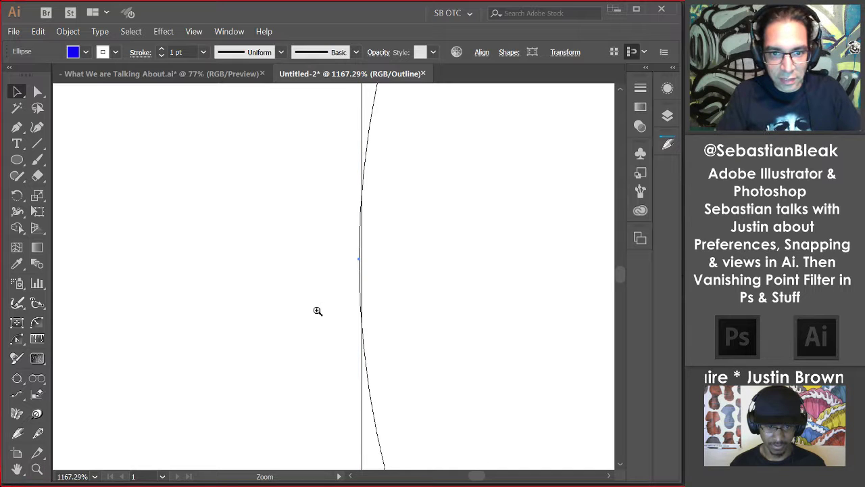
pyautogui.moveTo(315, 354); pyautogui.dragTo(447, 130)
pyautogui.click(401, 285)
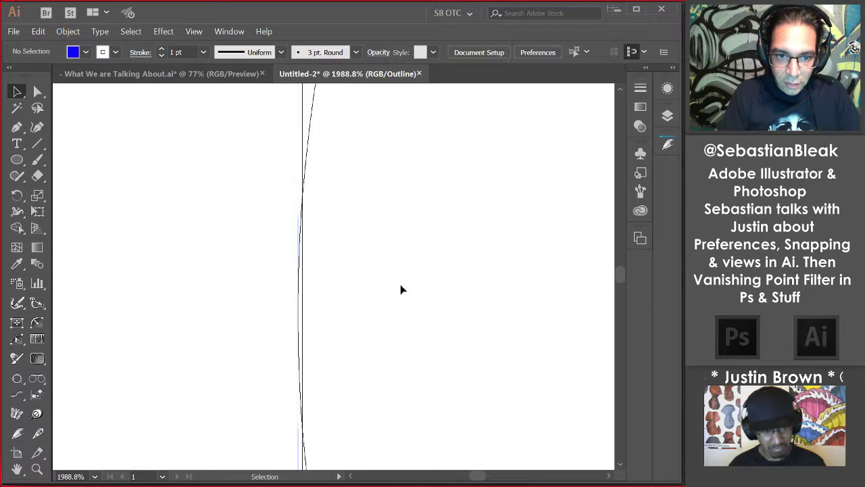
pyautogui.press('space')
pyautogui.moveTo(401, 287); pyautogui.dragTo(407, 266)
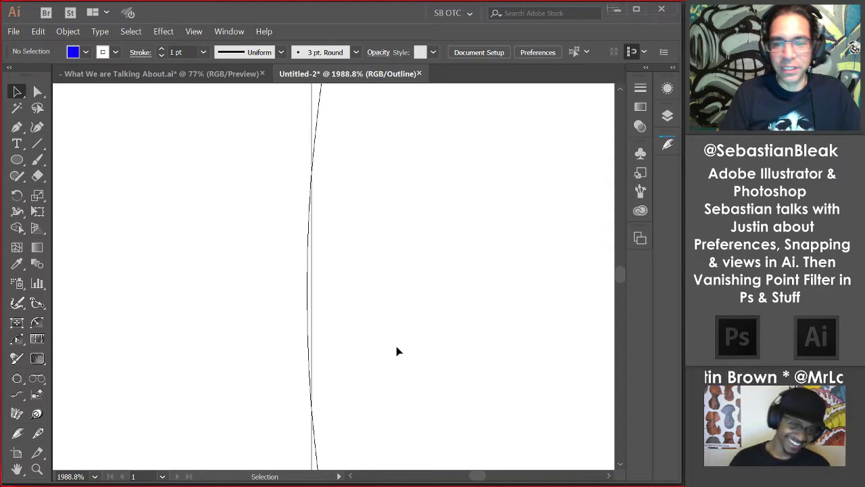
# Step: Check both outlines as a whole at 100%, and return to a close-up of where they meet
pyautogui.hotkey('ctrl', '-')
pyautogui.hotkey('ctrl', '-')
pyautogui.hotkey('ctrl', '-')
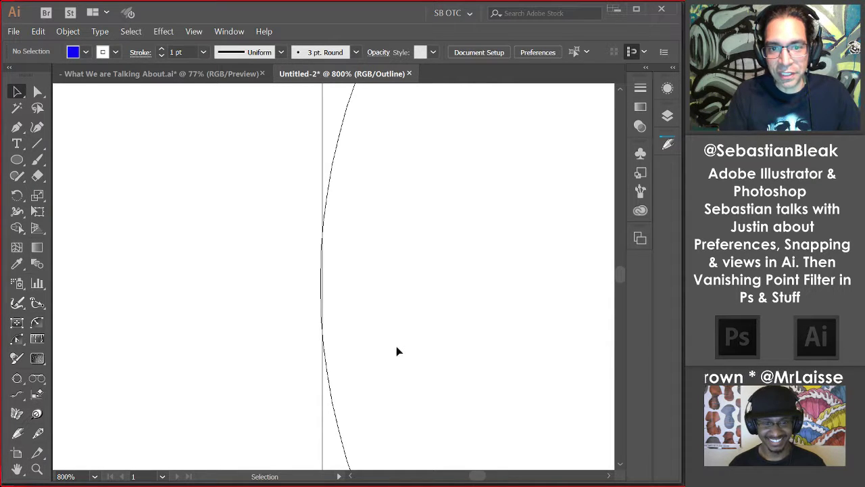
pyautogui.hotkey('ctrl', '-')
pyautogui.hotkey('ctrl', '-')
pyautogui.hotkey('ctrl', '-')
pyautogui.hotkey('ctrl', '-')
pyautogui.hotkey('ctrl', '-')
pyautogui.hotkey('ctrl', '-')
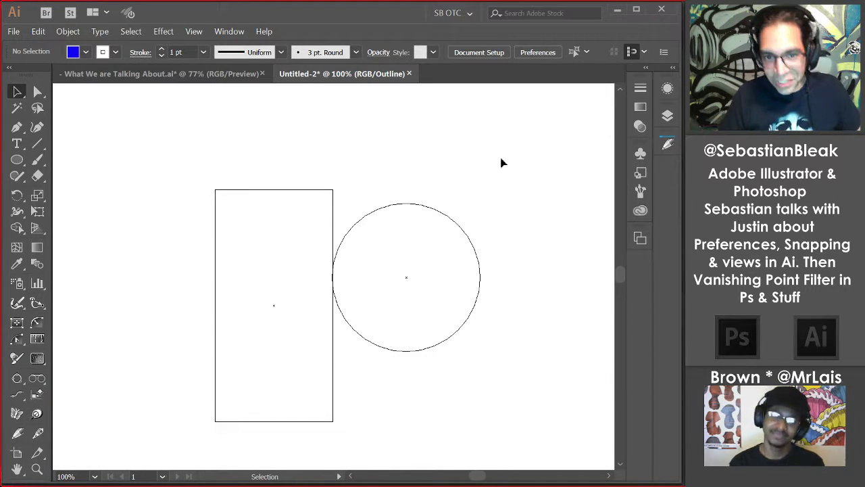
pyautogui.hotkey('ctrl', 'space')
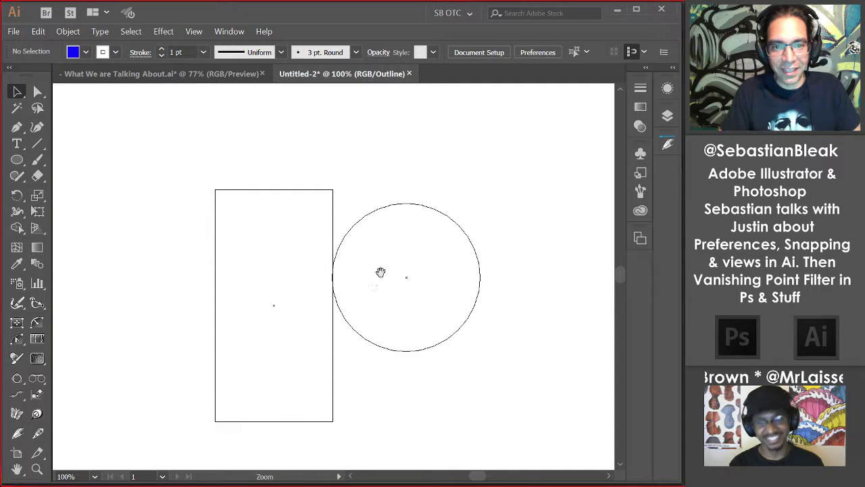
pyautogui.moveTo(323, 290); pyautogui.dragTo(351, 267)
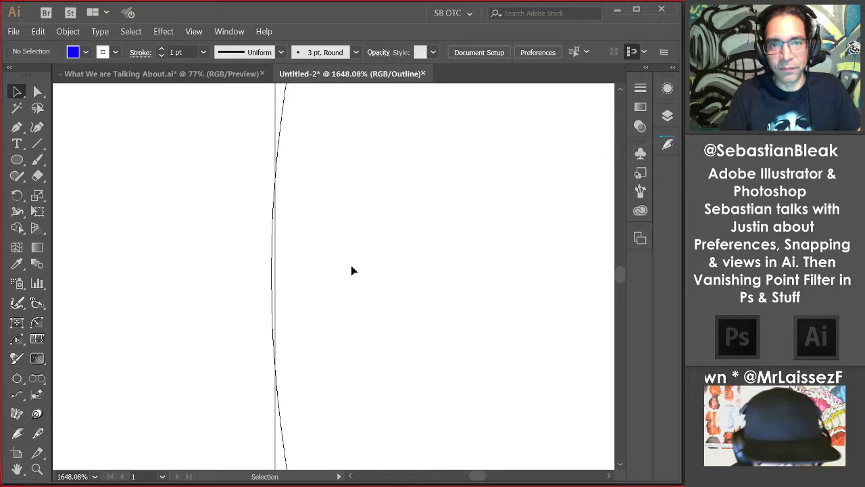
# Step: Show the whole artboard in full-colour preview and undo the last move of the blue circle
pyautogui.hotkey('ctrl', '0')
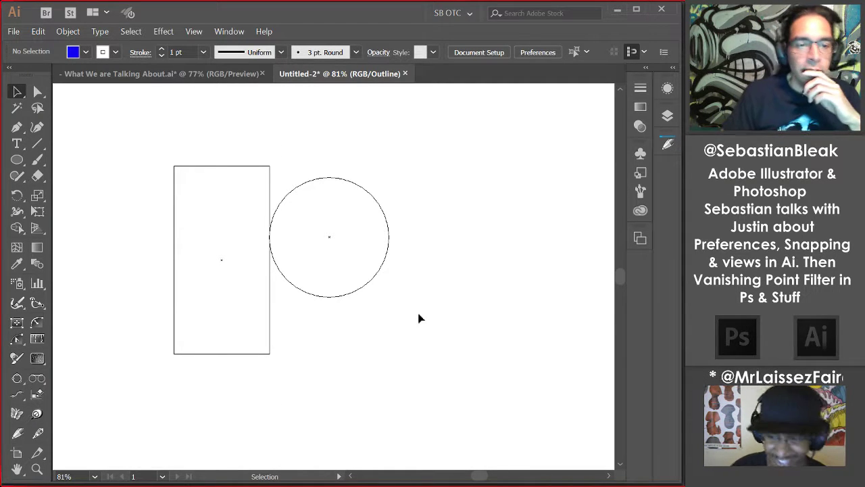
pyautogui.hotkey('ctrl', 'y')
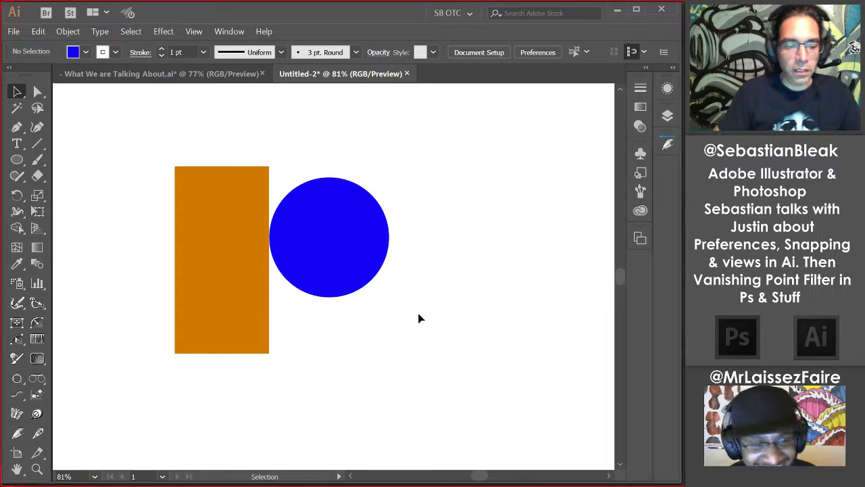
pyautogui.hotkey('ctrl', 'z')
# Step: Rotate the orange rectangle clockwise so it leans right, and reposition the blue circle beside its lower right side
pyautogui.click(219, 230)
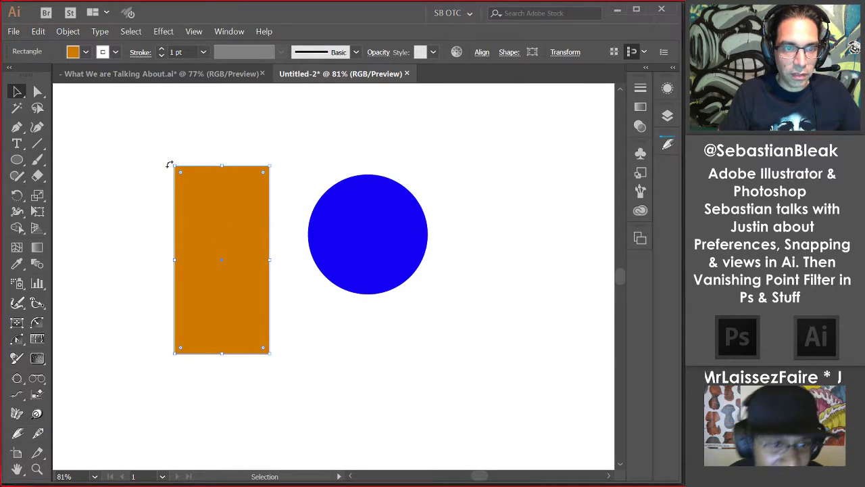
pyautogui.moveTo(168, 166); pyautogui.dragTo(210, 152)
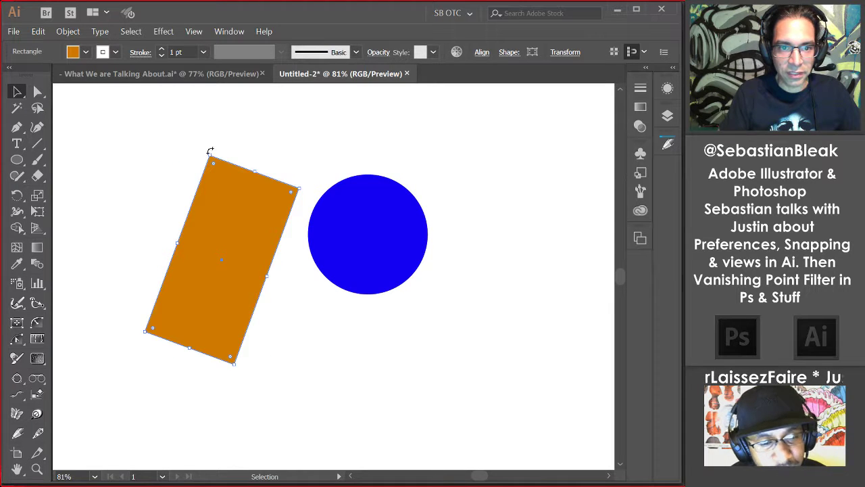
pyautogui.moveTo(342, 251); pyautogui.dragTo(325, 315)
# Step: Move the blue circle by eye against the slanted right edge of the orange rectangle
pyautogui.press('z')
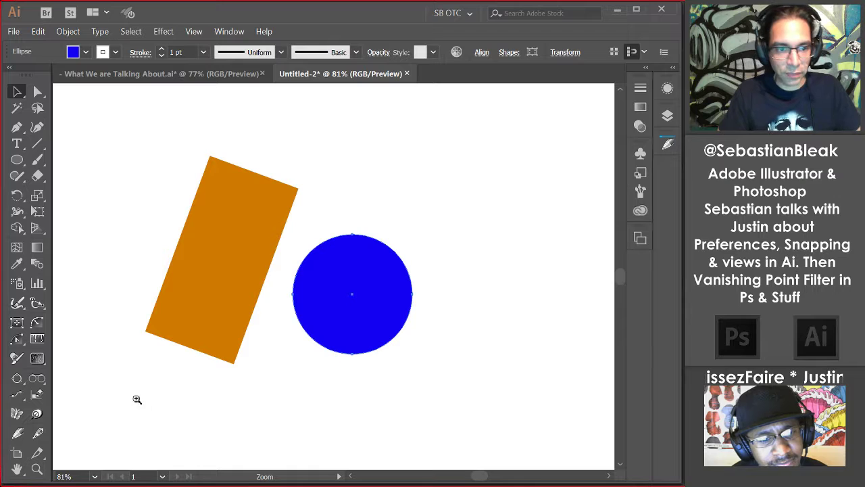
pyautogui.moveTo(134, 397); pyautogui.dragTo(437, 154)
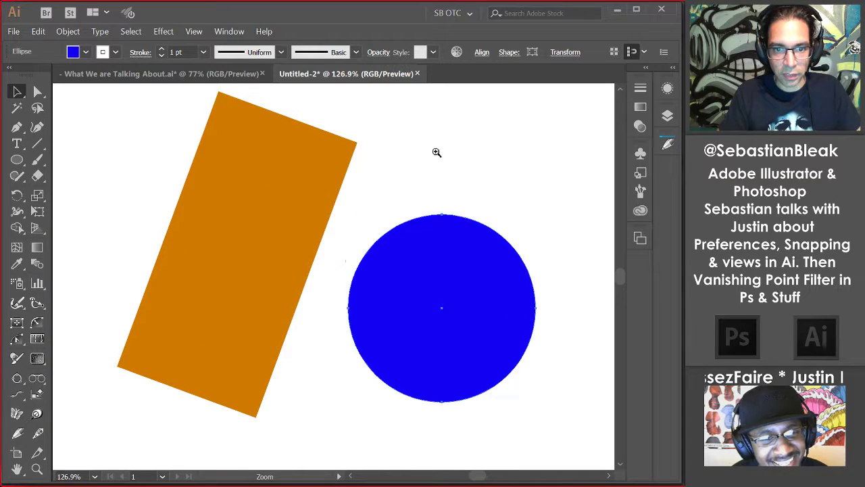
pyautogui.click(391, 192)
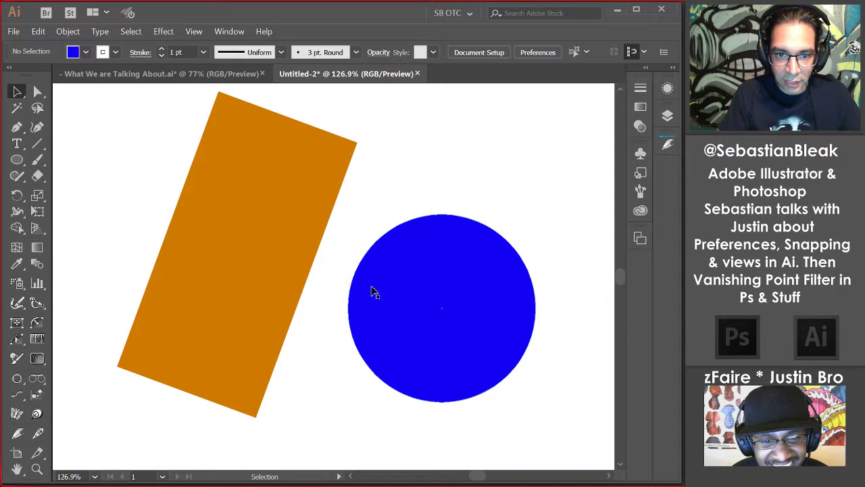
pyautogui.moveTo(365, 298); pyautogui.dragTo(338, 254)
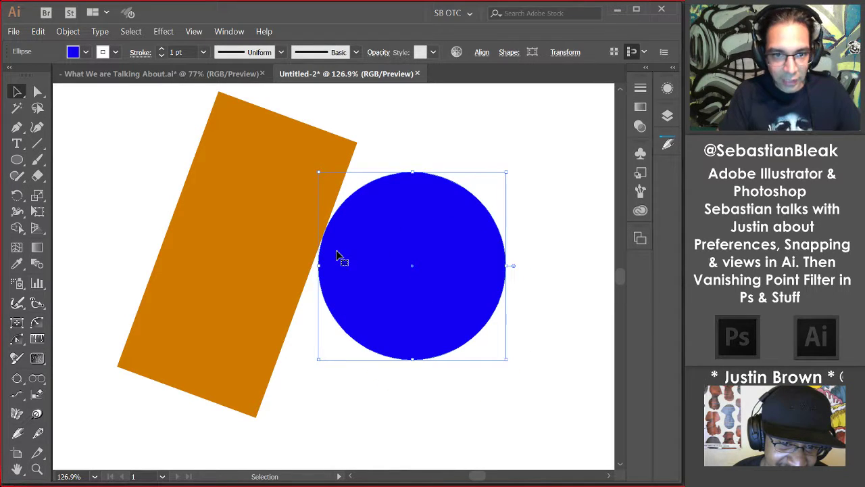
# Step: Inspect where the circle meets the rectangle in Outline view, and undo the circle's last move
pyautogui.hotkey('ctrl', 'y')
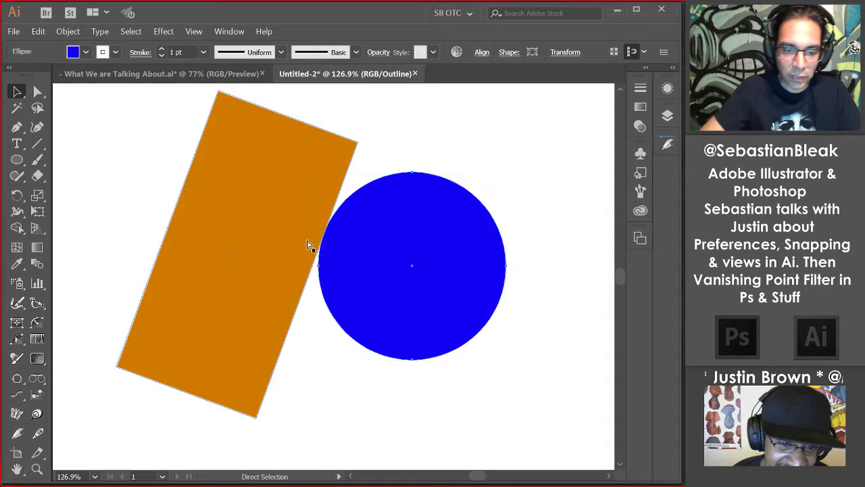
pyautogui.hotkey('ctrl', 'space')
pyautogui.moveTo(301, 258); pyautogui.dragTo(331, 234)
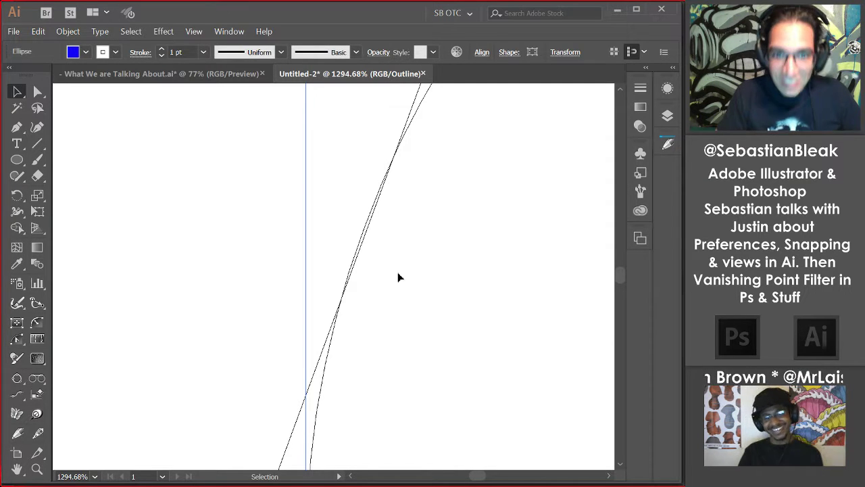
pyautogui.hotkey('ctrl', '0')
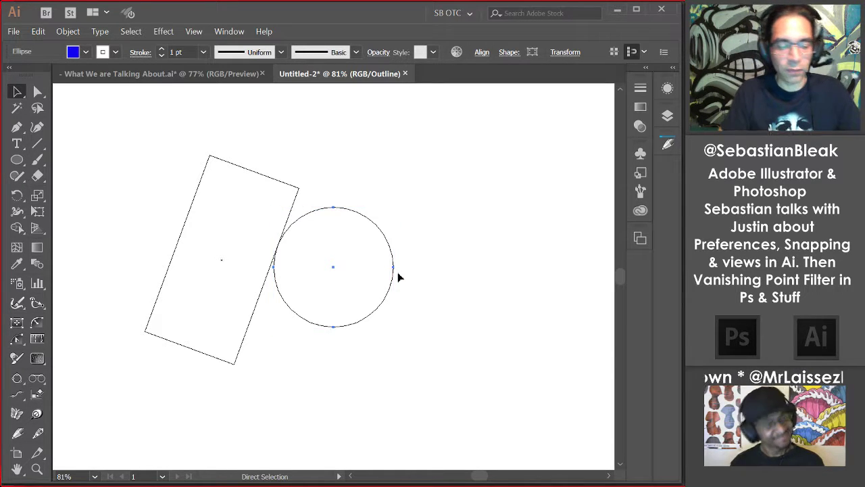
pyautogui.hotkey('ctrl', 'z')
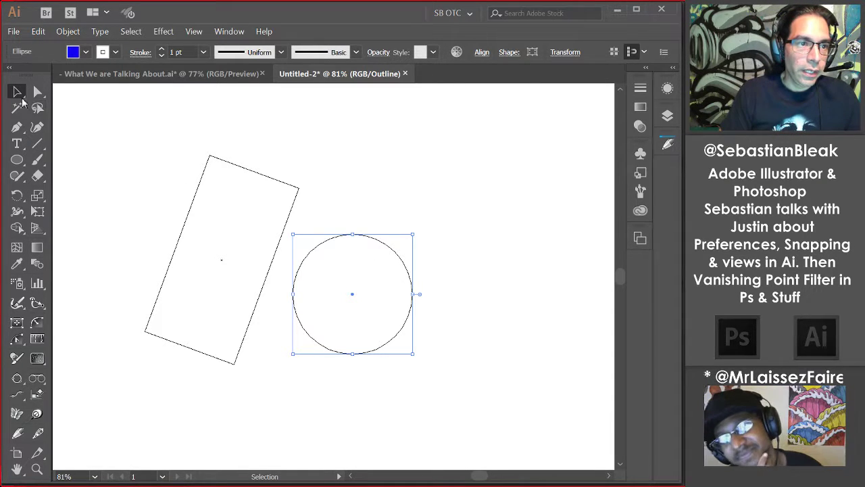
# Step: Tear off the Selection tool group with its collision tools and place the floating palette above the shapes
pyautogui.click(19, 95)
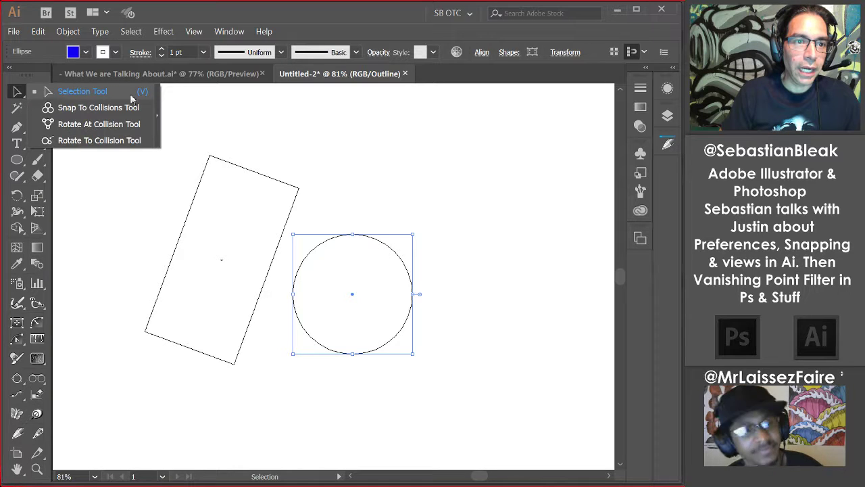
pyautogui.click(158, 103)
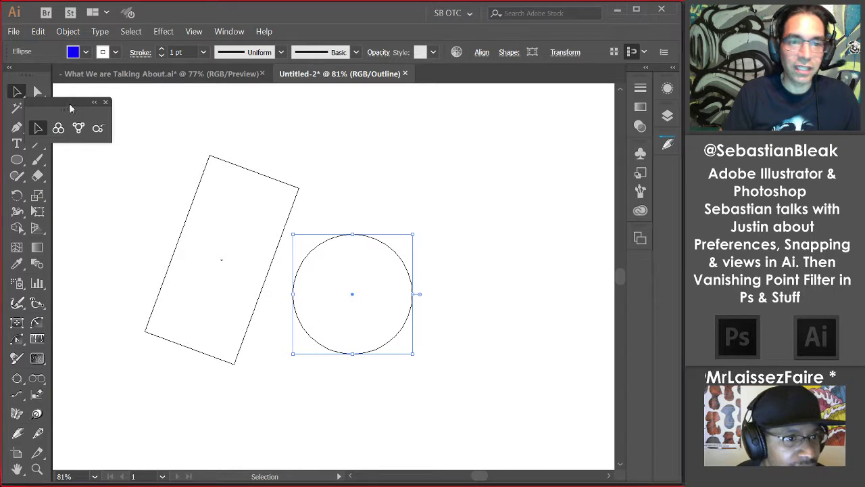
pyautogui.moveTo(69, 103); pyautogui.dragTo(352, 106)
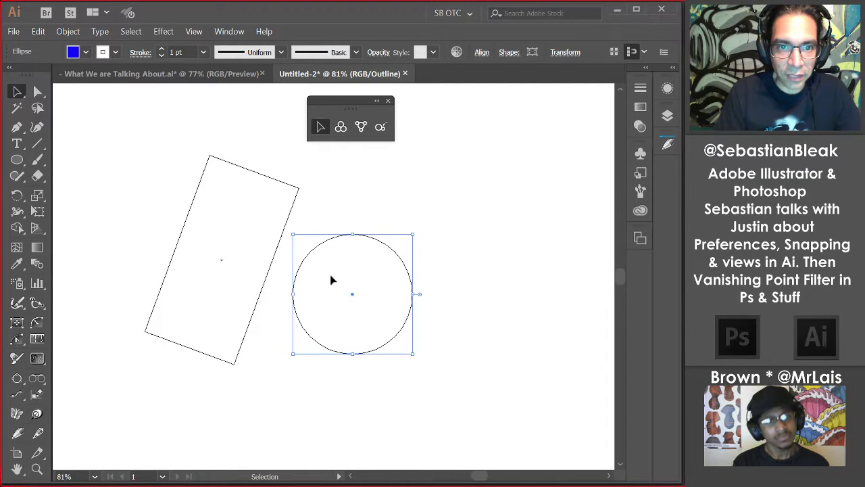
# Step: Use the Snap To Collisions Tool to slide the circle until it touches the rectangle's slanted edge
pyautogui.click(341, 127)
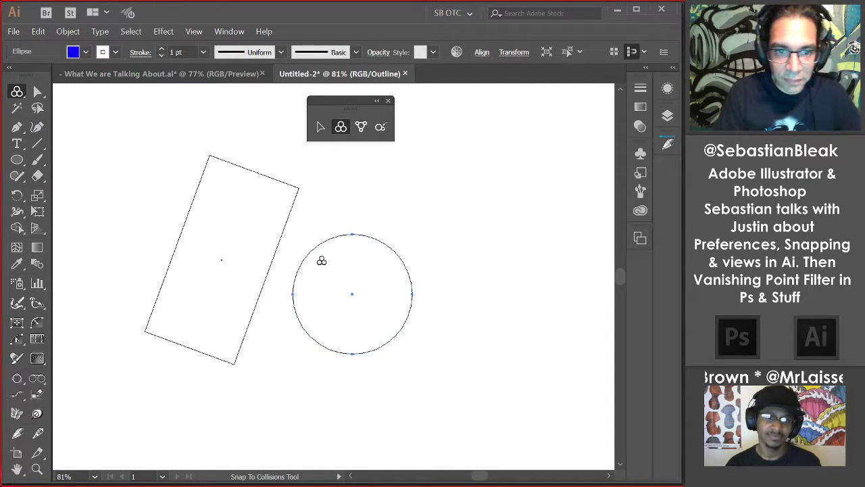
pyautogui.moveTo(351, 293); pyautogui.dragTo(309, 241)
pyautogui.moveTo(326, 207); pyautogui.dragTo(471, 317)
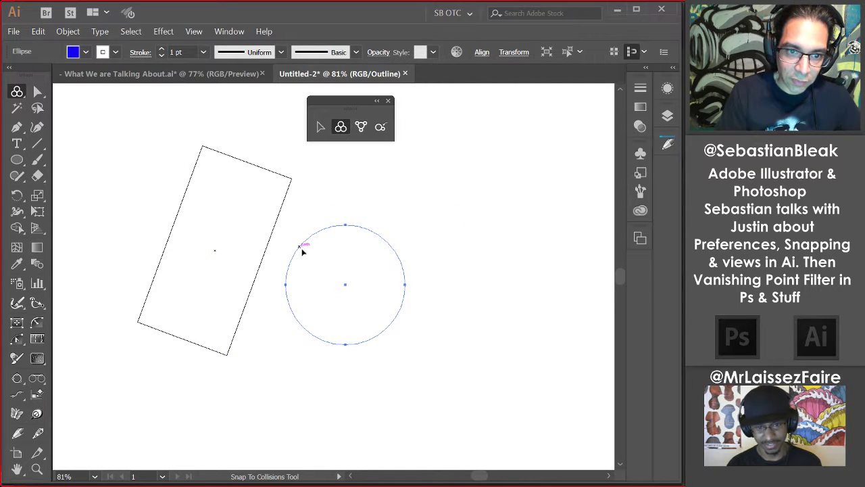
pyautogui.moveTo(304, 247); pyautogui.dragTo(274, 248)
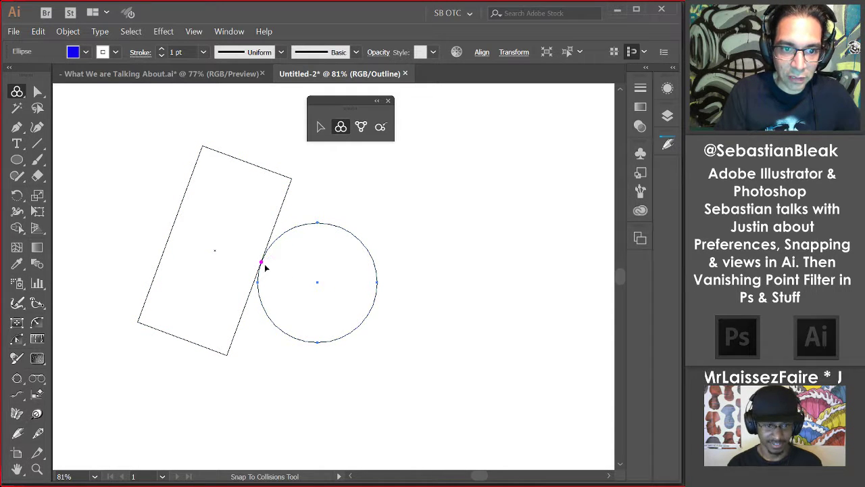
# Step: Examine the contact point between the snapped circle and the rectangle at high magnification
pyautogui.hotkey('ctrl', 'space')
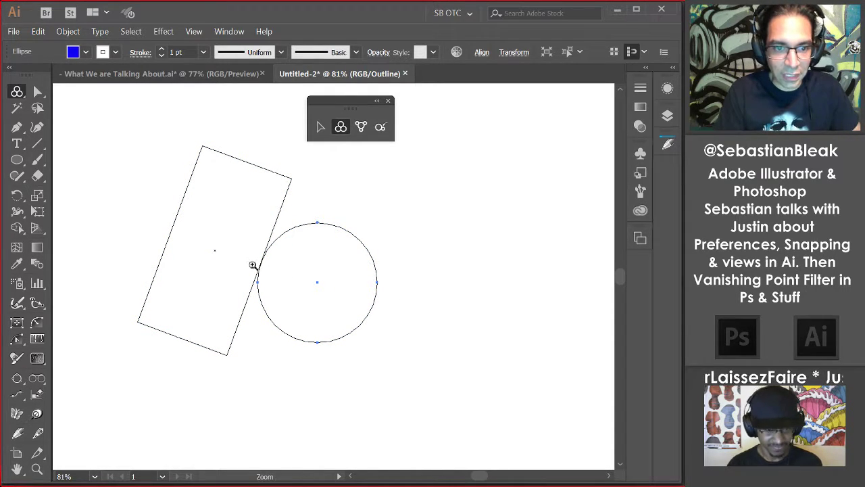
pyautogui.moveTo(252, 268); pyautogui.dragTo(271, 254)
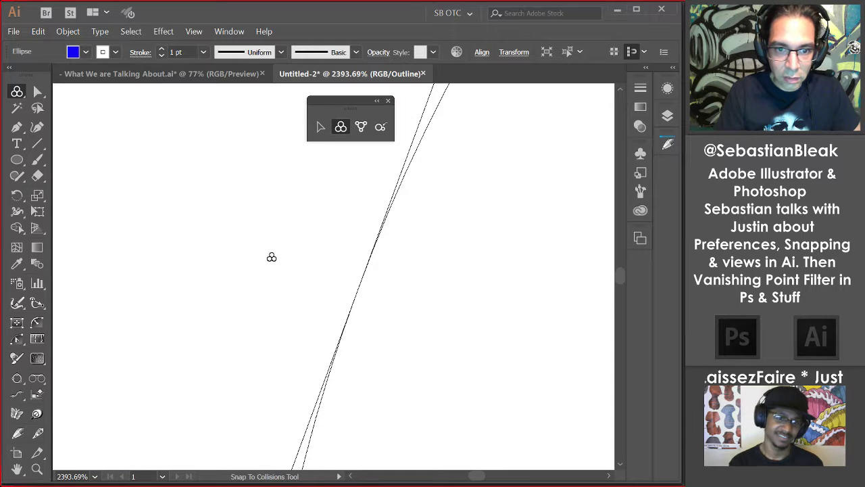
pyautogui.moveTo(301, 344); pyautogui.dragTo(417, 270)
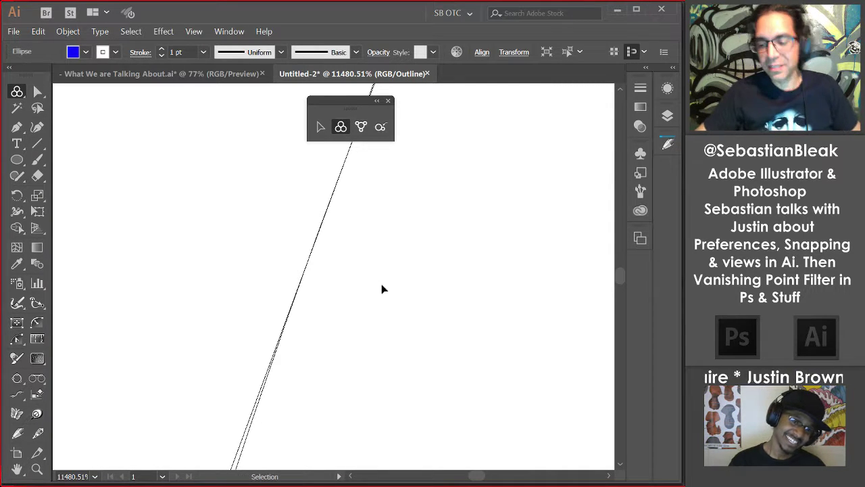
pyautogui.hotkey('ctrl', '0')
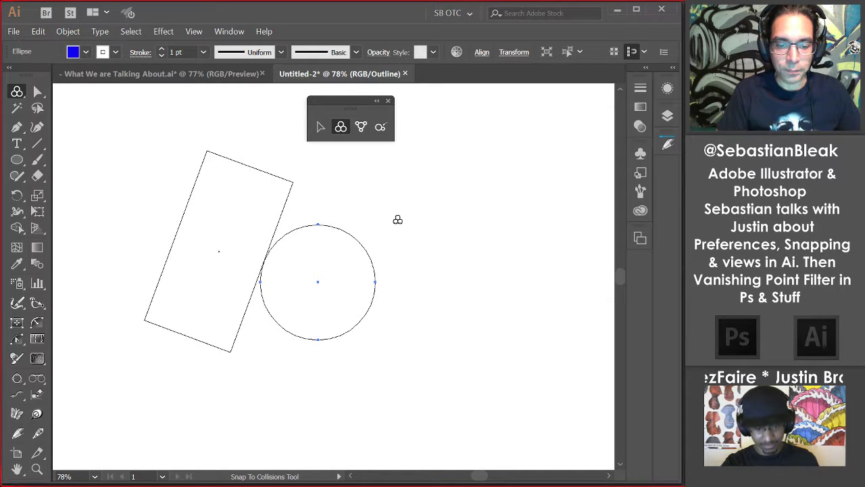
# Step: Return to full-colour preview and delete both the rectangle and the circle
pyautogui.hotkey('ctrl', 'y')
pyautogui.moveTo(396, 226); pyautogui.dragTo(147, 264)
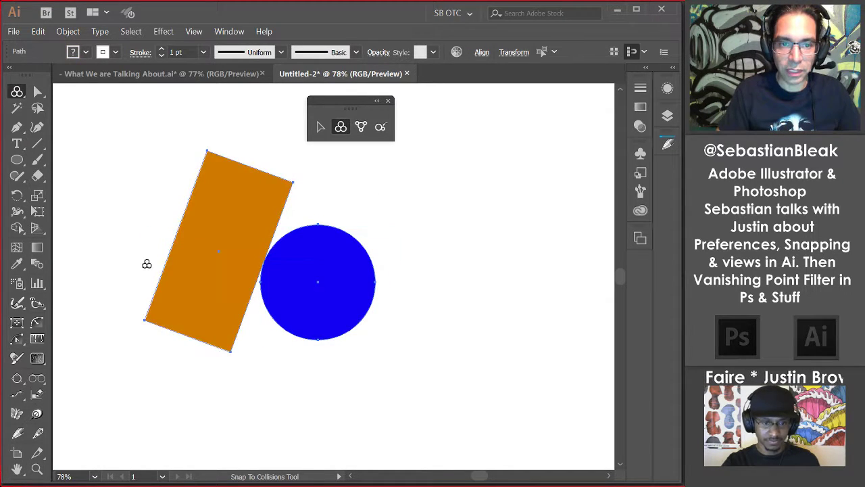
pyautogui.press('Delete')
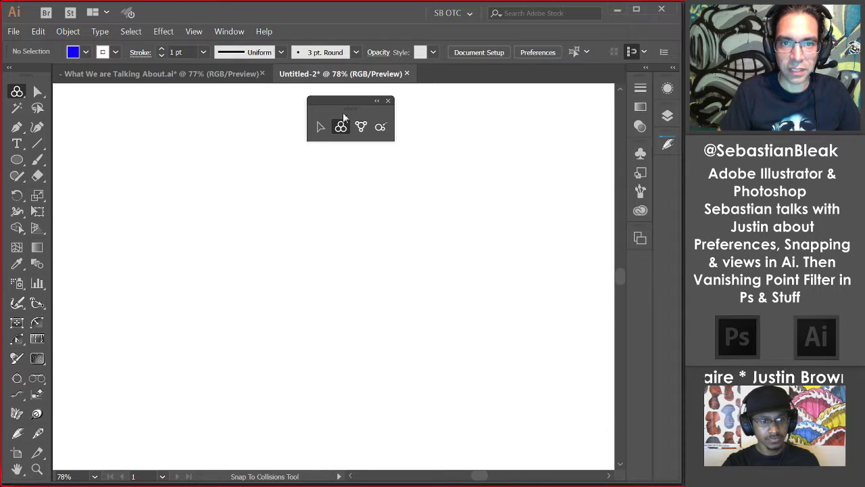
# Step: Move the floating collision tools palette aside and draw a long, nearly horizontal line segment across the artboard
pyautogui.moveTo(349, 103); pyautogui.dragTo(557, 103)
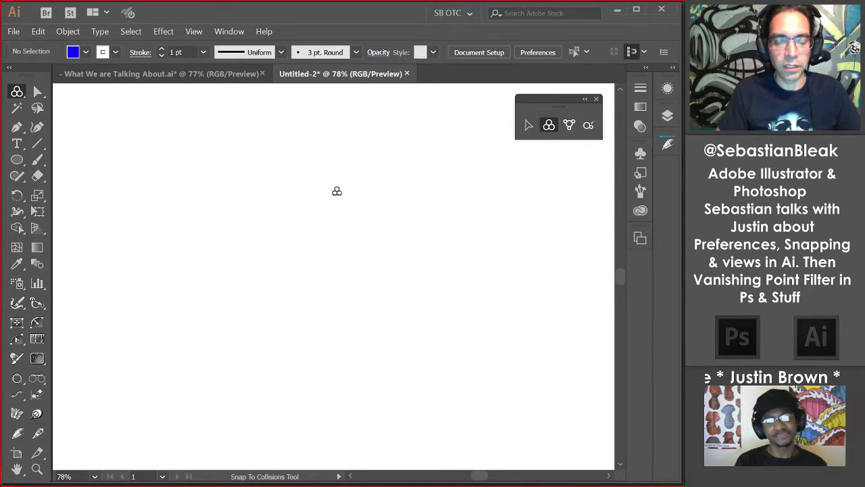
pyautogui.press('v')
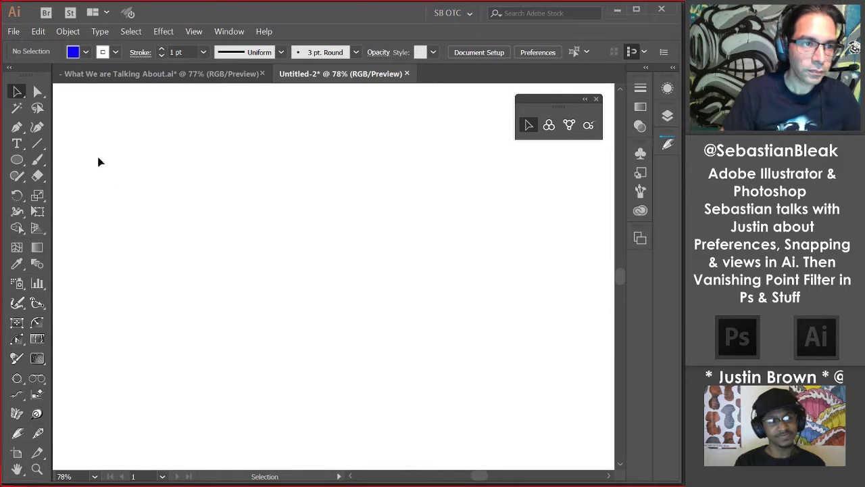
pyautogui.click(37, 143)
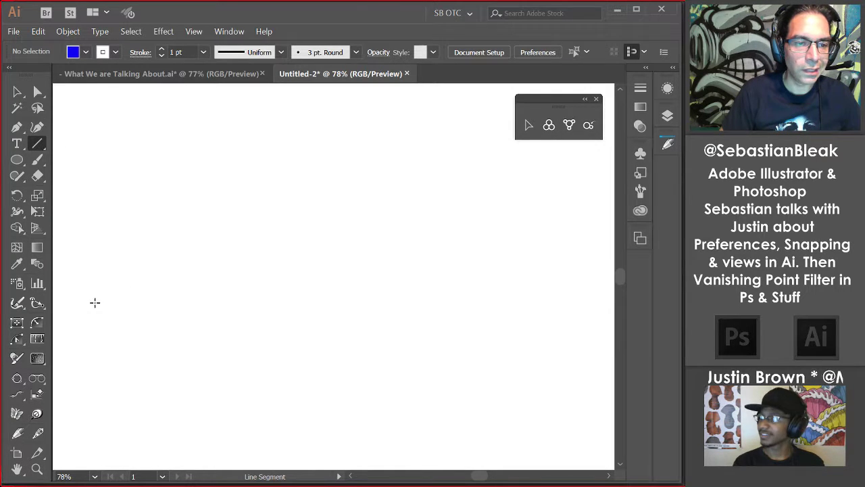
pyautogui.moveTo(88, 304)
pyautogui.mouseDown()
pyautogui.moveTo(478, 236)
pyautogui.moveTo(549, 290)
pyautogui.mouseUp()
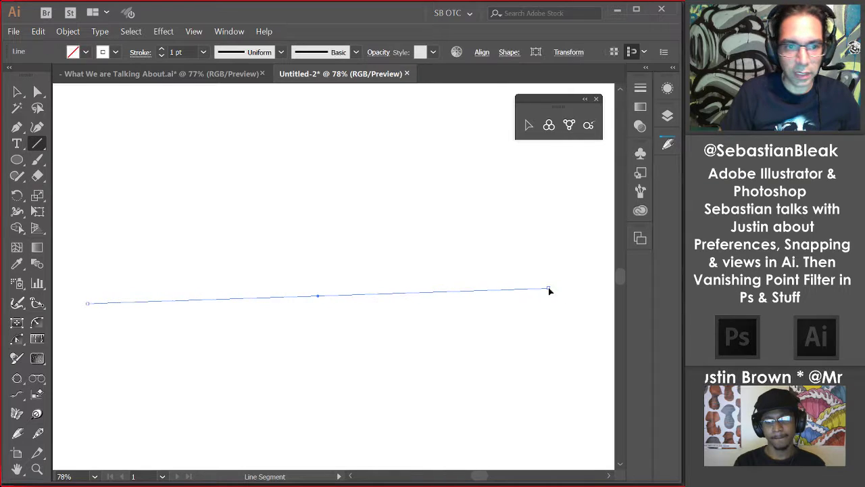
# Step: Bend the line into a shallow S-curve with the InkScribe Tool and apply the default white fill and black stroke
pyautogui.click(37, 435)
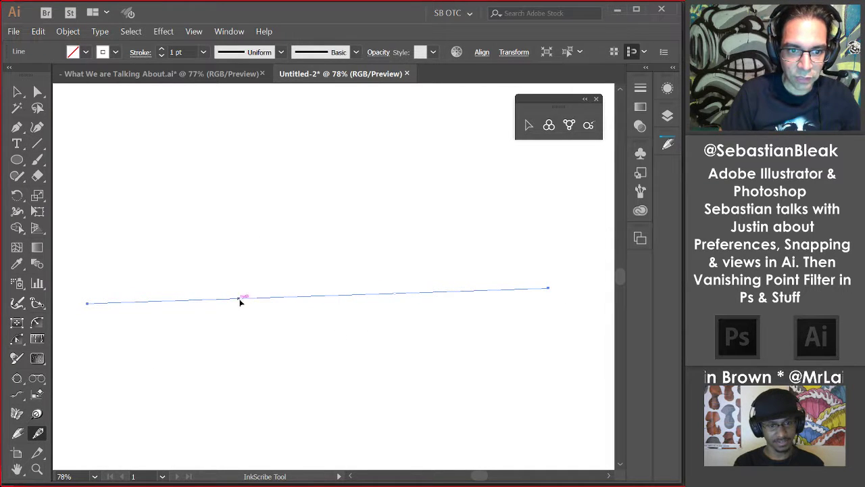
pyautogui.moveTo(244, 304); pyautogui.dragTo(261, 218)
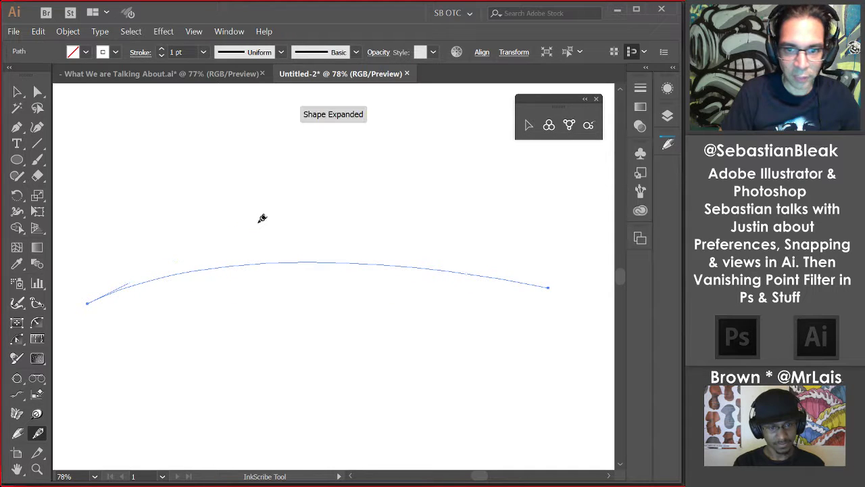
pyautogui.moveTo(469, 274); pyautogui.dragTo(430, 398)
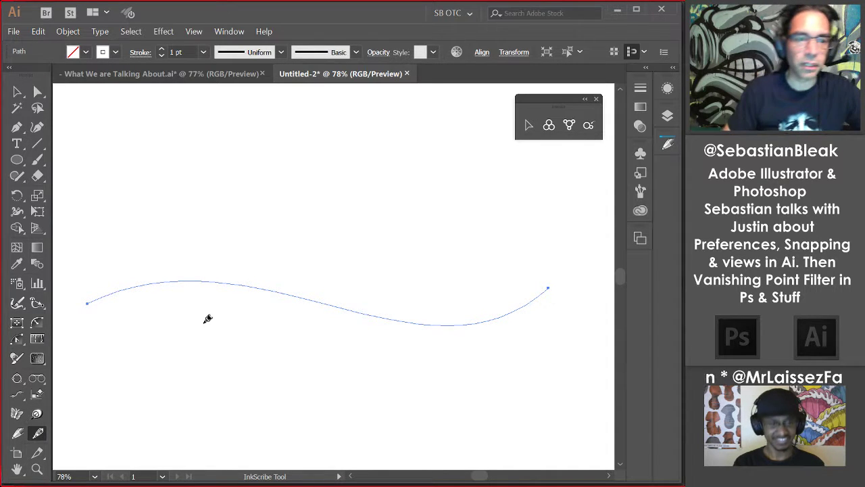
pyautogui.press('d')
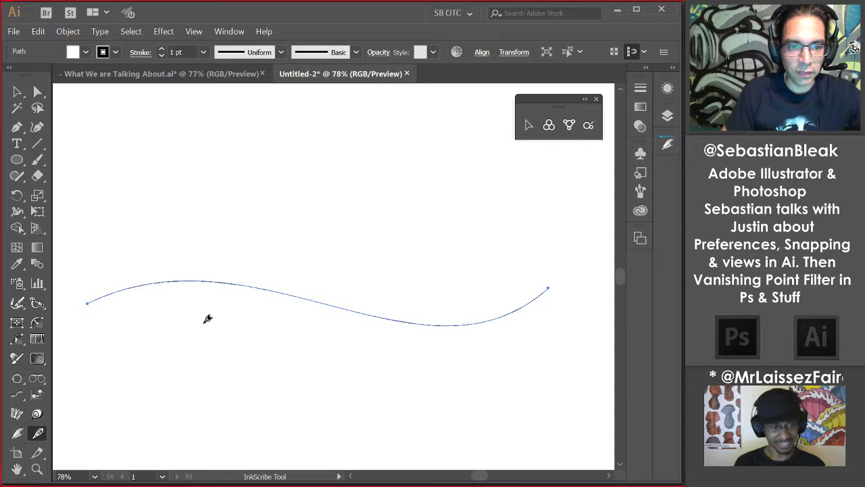
# Step: Add a tiny point type object above the left part of the curve, dismissing the antivirus notification
pyautogui.press('t')
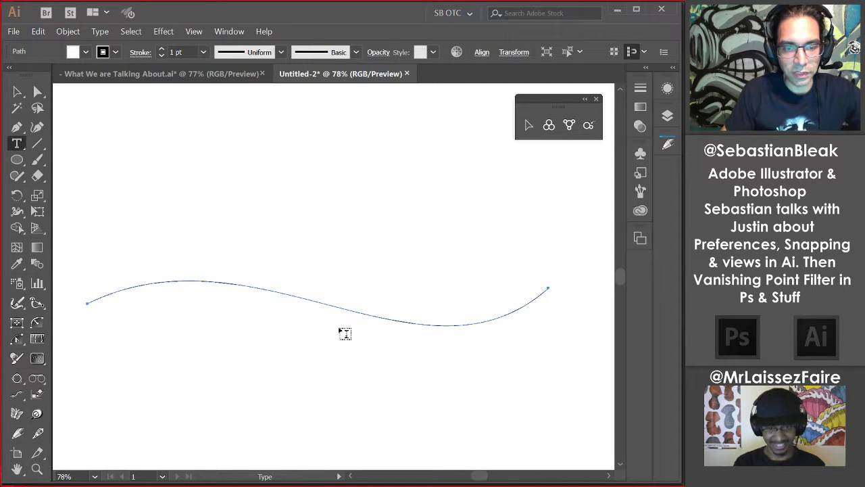
pyautogui.click(194, 153)
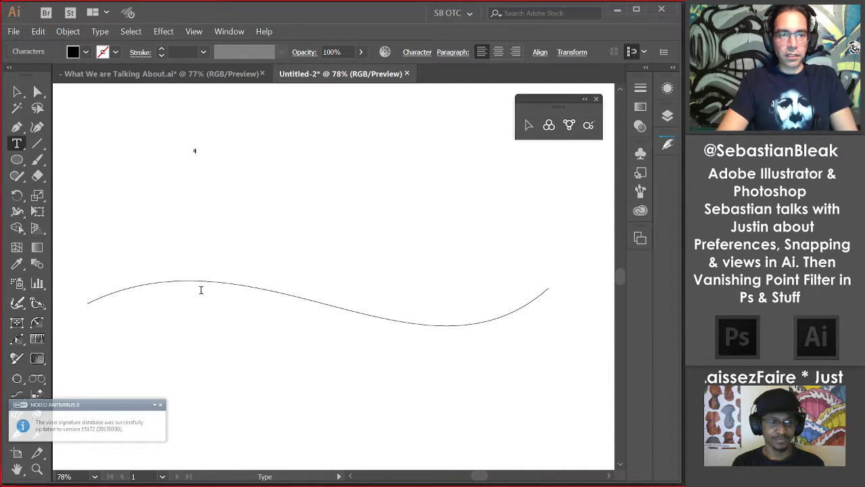
pyautogui.click(160, 405)
pyautogui.press('Escape')
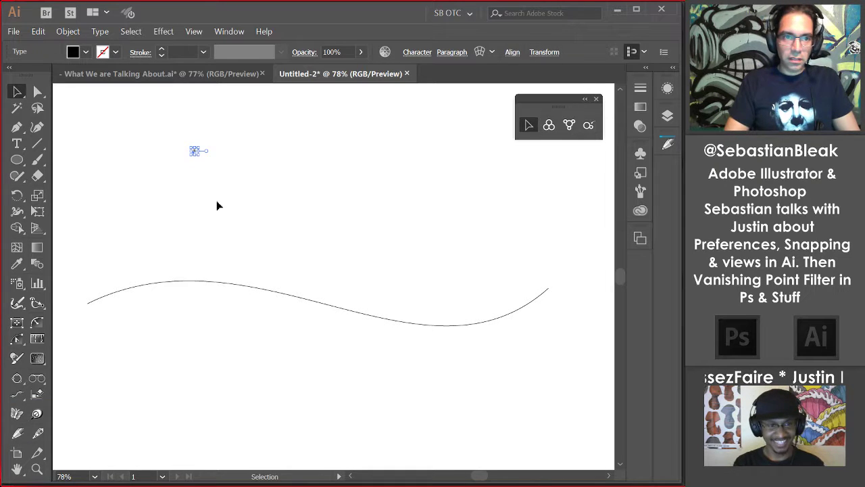
# Step: Enlarge the letter B above the curve to about 247 pt and set its font to Poplar Std Black
pyautogui.moveTo(200, 156); pyautogui.dragTo(423, 297)
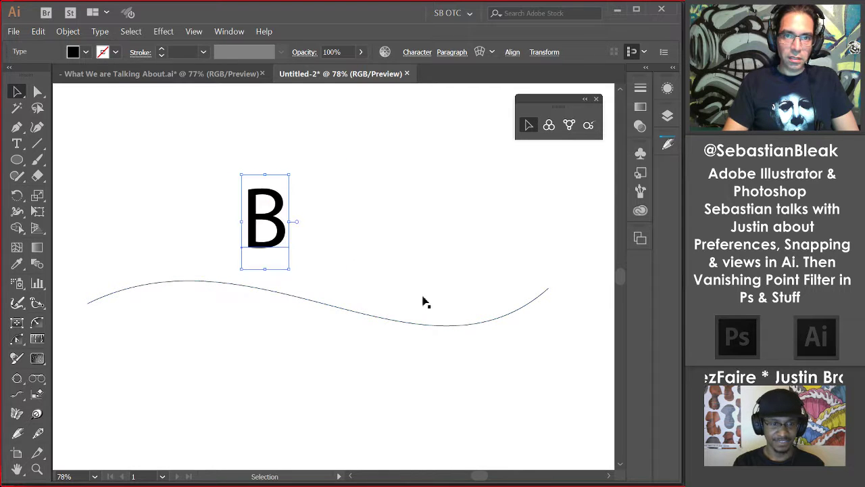
pyautogui.click(420, 52)
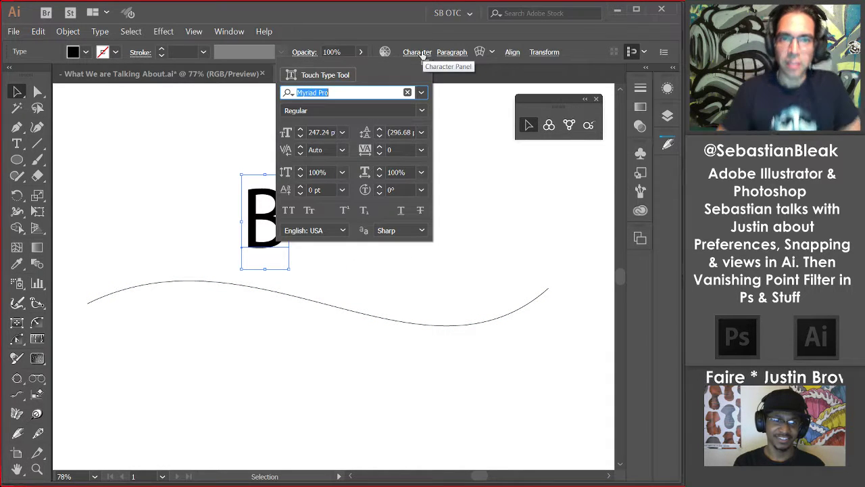
pyautogui.click(424, 96)
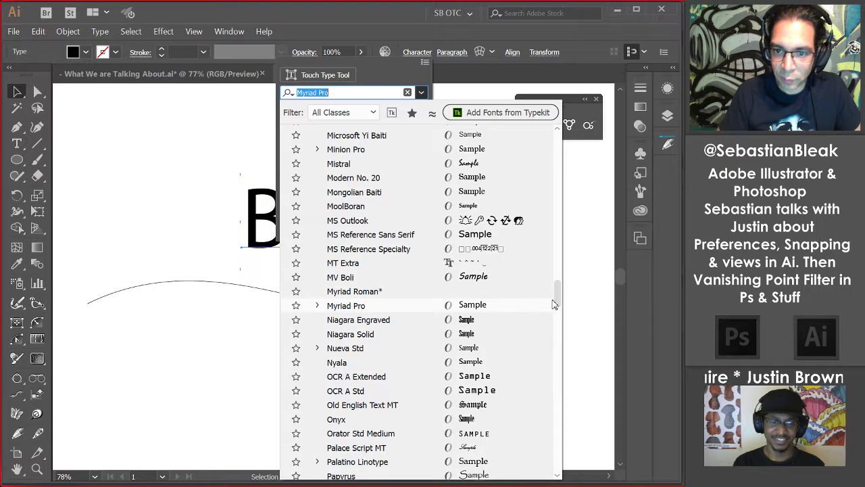
pyautogui.moveTo(557, 302); pyautogui.dragTo(559, 329)
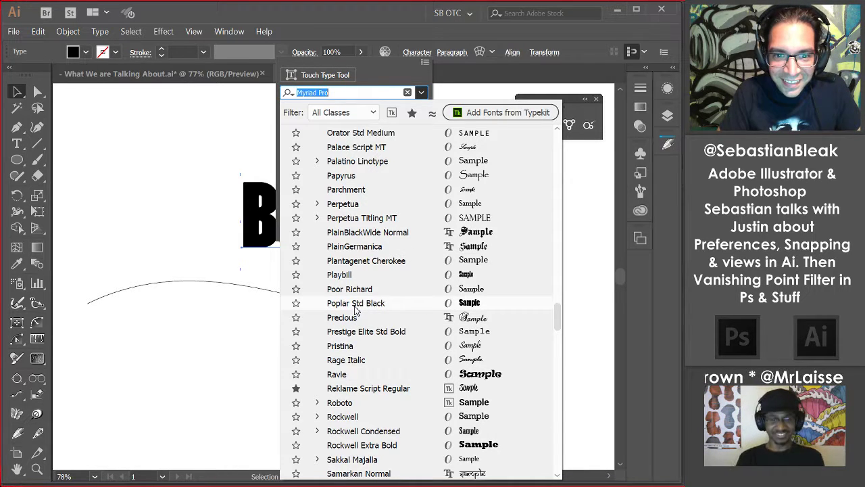
pyautogui.click(355, 305)
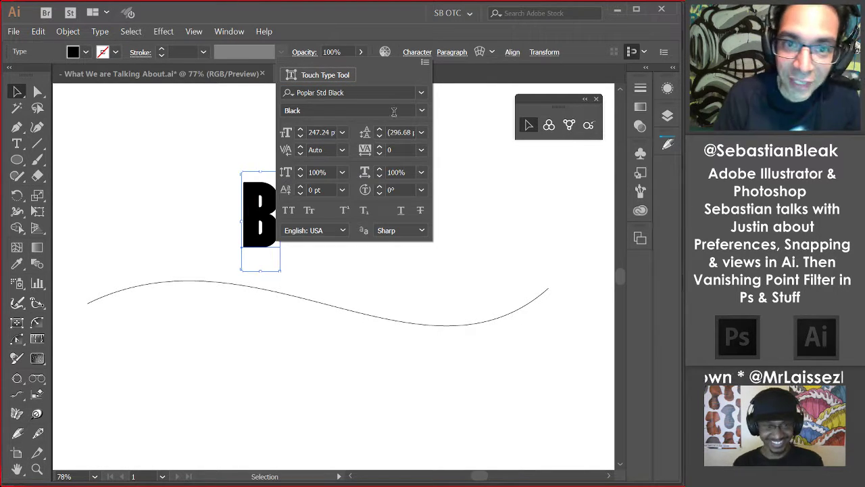
pyautogui.click(410, 53)
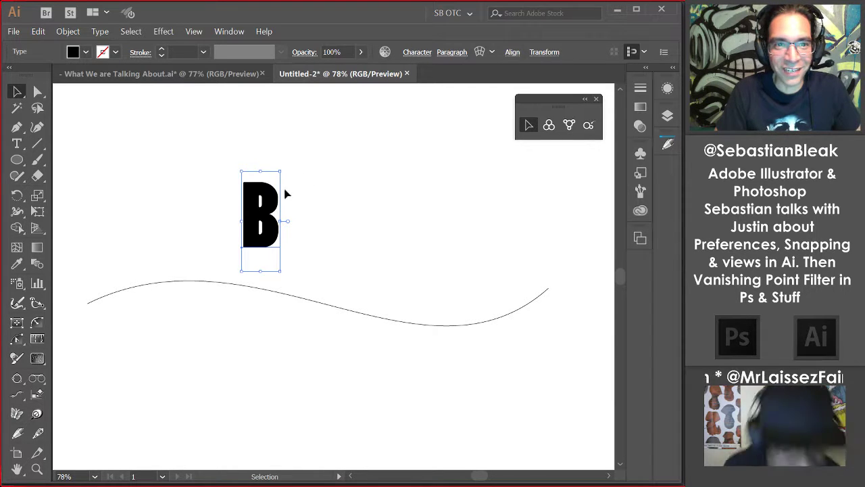
# Step: Enlarge the letter B further from its centre and convert the text to outlines
pyautogui.moveTo(261, 171); pyautogui.dragTo(262, 102)
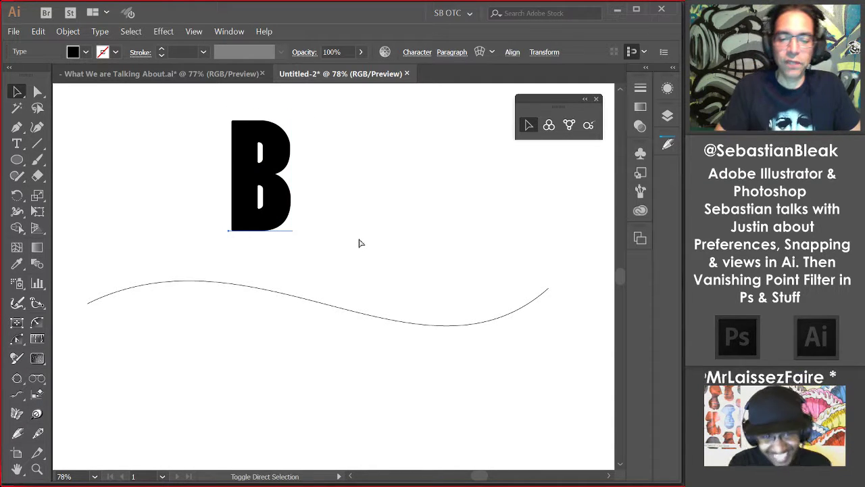
pyautogui.hotkey('ctrl', 'shift', 'o')
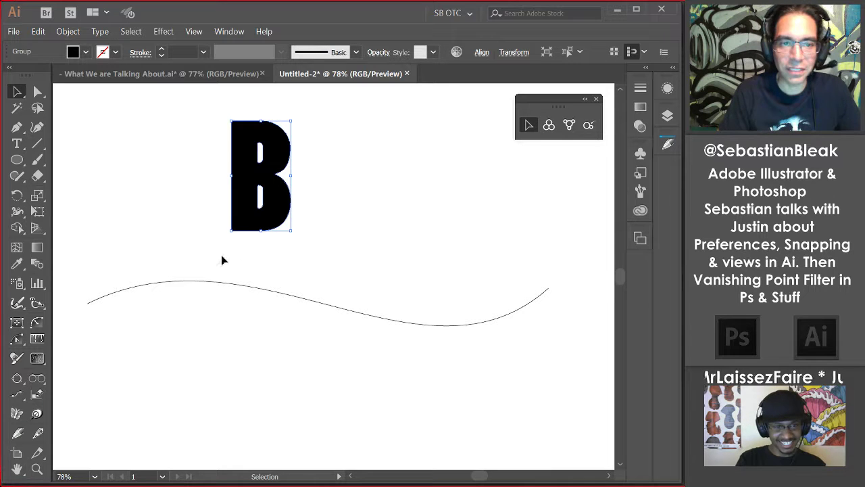
# Step: Move the outlined B above the curve with the Snap To Collisions Tool, then rest it in the curve's dip with the Rotate At Collision Tool
pyautogui.click(553, 130)
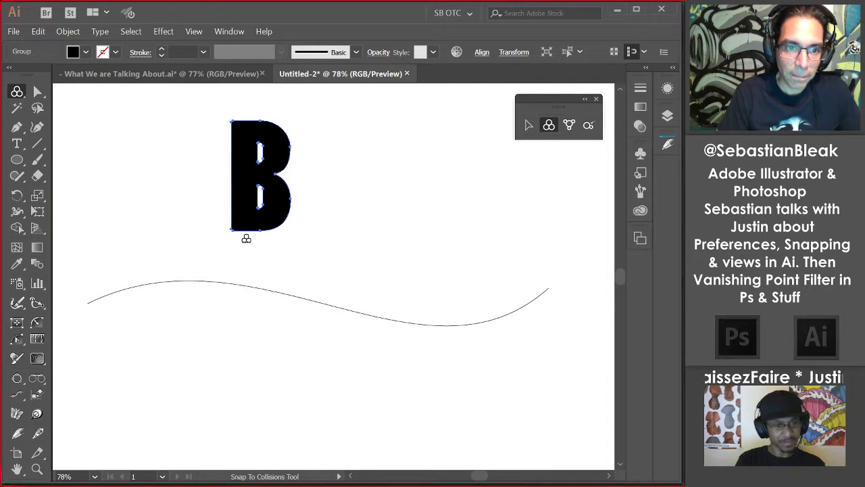
pyautogui.moveTo(247, 235); pyautogui.dragTo(340, 228)
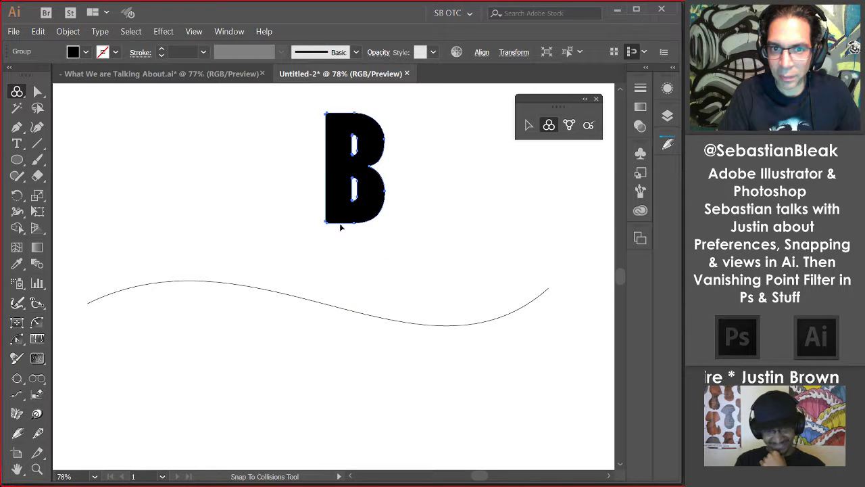
pyautogui.click(570, 125)
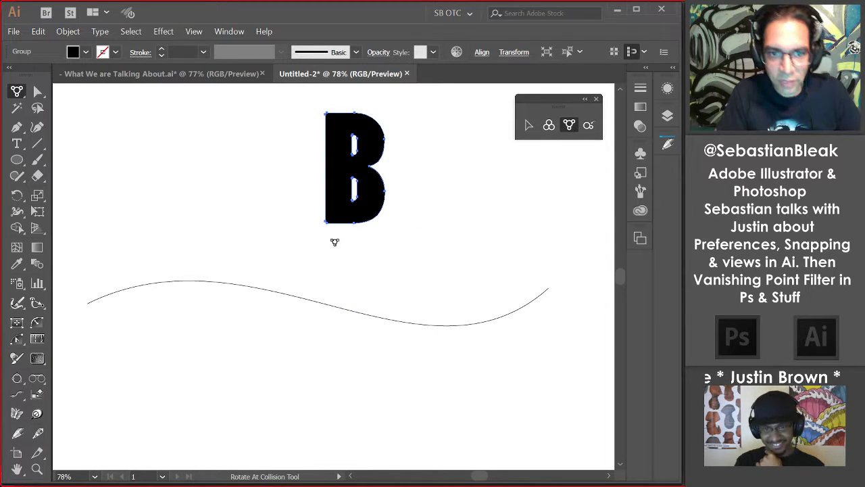
pyautogui.moveTo(343, 226); pyautogui.dragTo(474, 328)
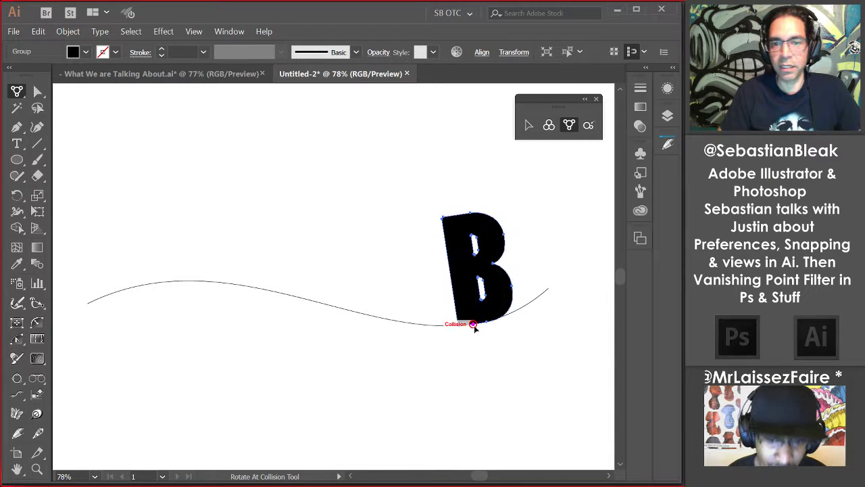
# Step: Delete the letter B, then activate the Dynamic Shapes Tool and place its panel over the right part of the curve
pyautogui.press('Delete')
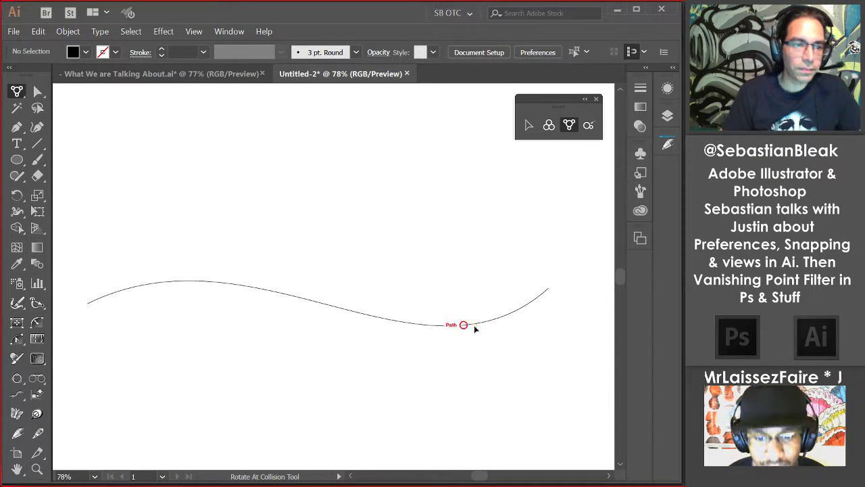
pyautogui.click(17, 323)
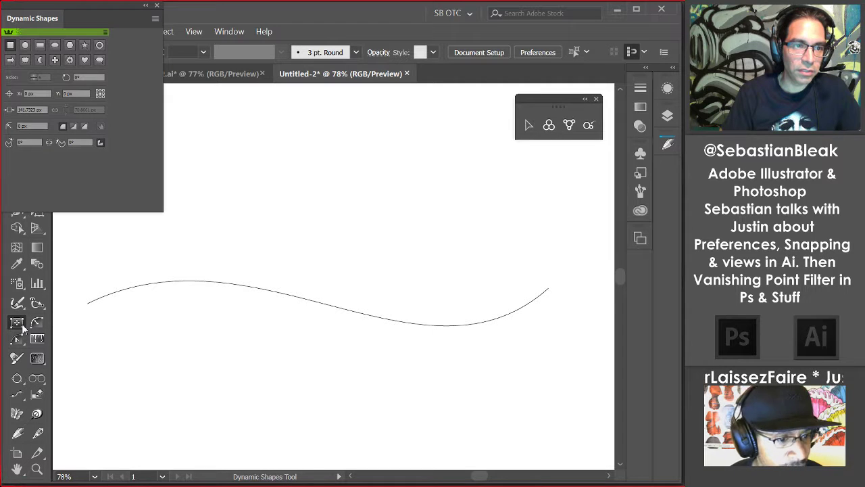
pyautogui.moveTo(32, 20); pyautogui.dragTo(127, 151)
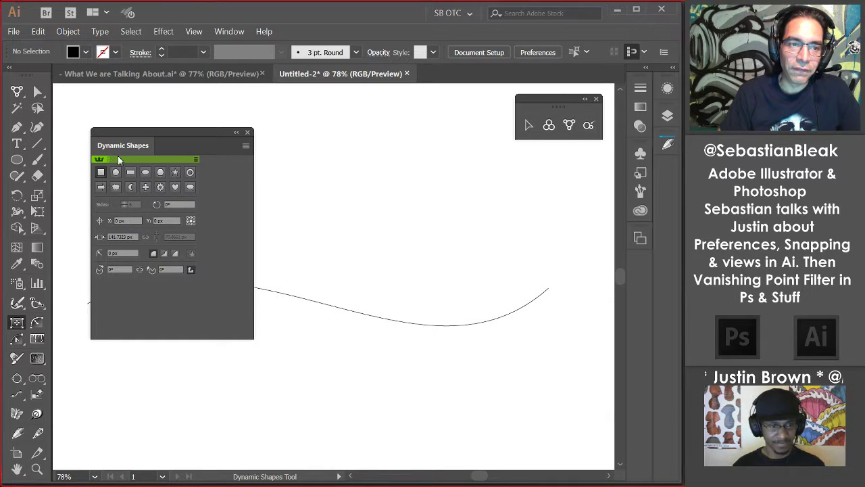
pyautogui.moveTo(118, 148); pyautogui.dragTo(385, 155)
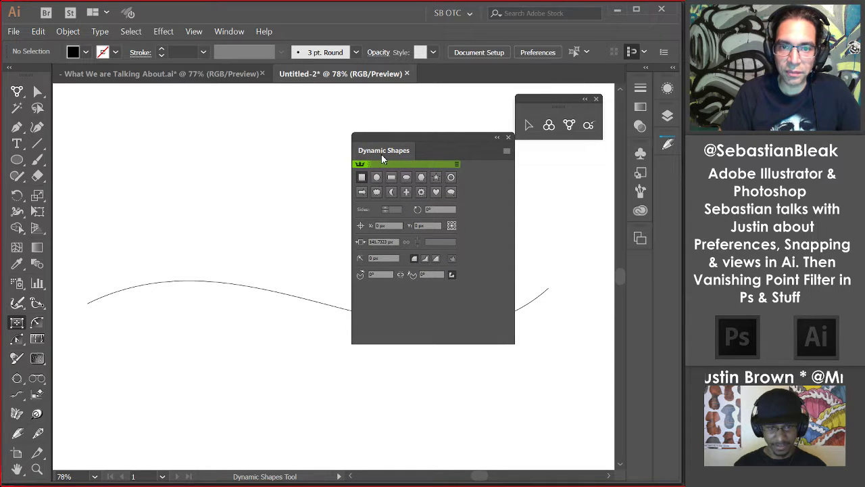
# Step: Draw a left-pointing dynamic arrow above the curve, about 418 px wide and 209 px long, rotated 270°
pyautogui.click(363, 192)
pyautogui.moveTo(259, 200); pyautogui.dragTo(186, 200)
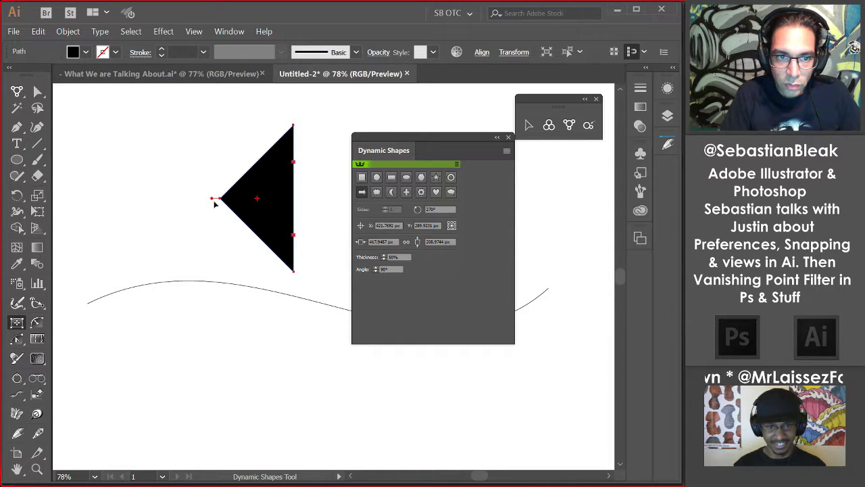
pyautogui.moveTo(214, 201); pyautogui.dragTo(199, 220)
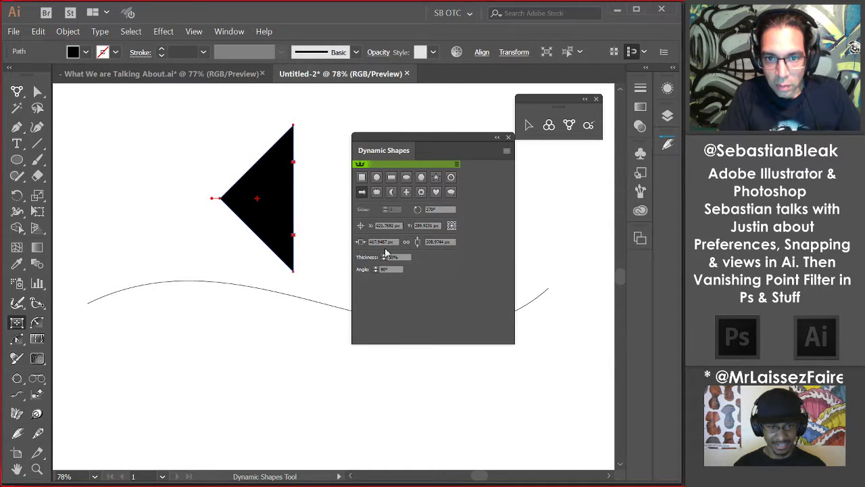
# Step: Try larger and smaller widths for the dynamic arrow and set its width to 250 px
pyautogui.click(397, 242)
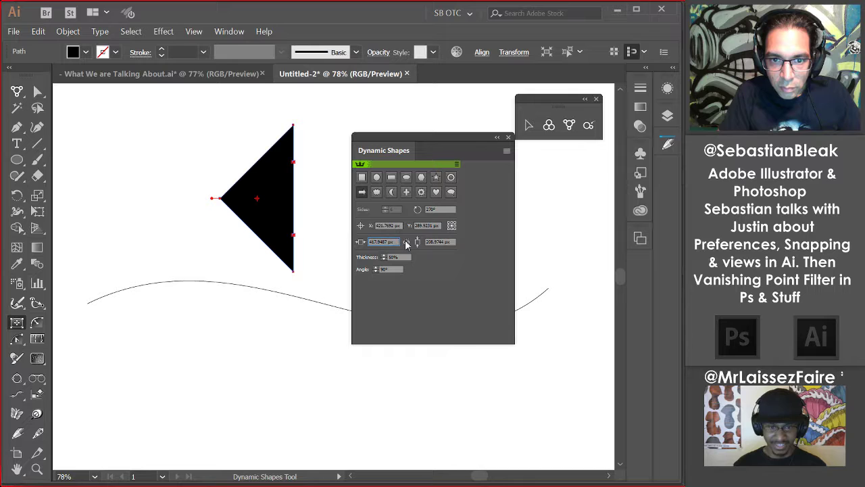
pyautogui.write('420')
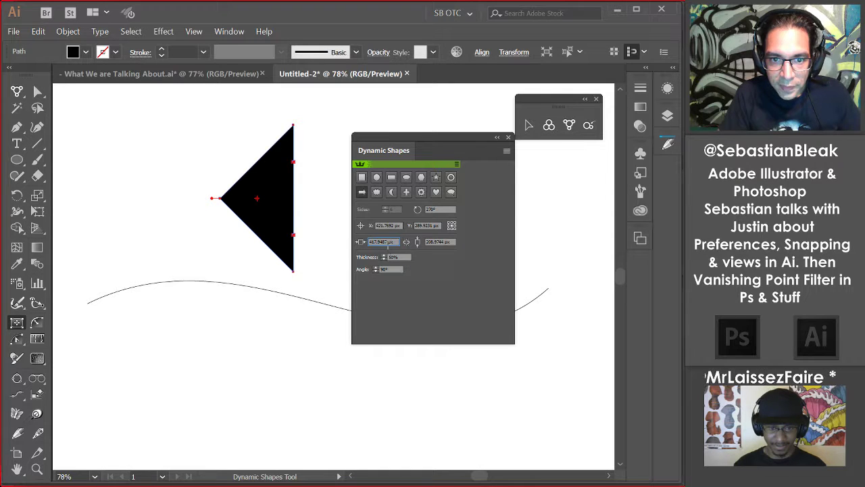
pyautogui.press('Return')
pyautogui.hotkey('shift', 'Up')
pyautogui.hotkey('shift', 'Up')
pyautogui.hotkey('shift', 'Up')
pyautogui.hotkey('shift', 'Up')
pyautogui.hotkey('shift', 'Up')
pyautogui.hotkey('shift', 'Up')
pyautogui.hotkey('shift', 'Up')
pyautogui.hotkey('shift', 'Up')
pyautogui.hotkey('shift', 'Up')
pyautogui.hotkey('shift', 'Up')
pyautogui.hotkey('shift', 'Up')
pyautogui.hotkey('shift', 'Up')
pyautogui.hotkey('shift', 'Up')
pyautogui.hotkey('shift', 'Up')
pyautogui.hotkey('shift', 'Up')
pyautogui.hotkey('shift', 'Up')
pyautogui.hotkey('shift', 'Up')
pyautogui.hotkey('shift', 'Up')
pyautogui.hotkey('shift', 'Up')
pyautogui.hotkey('shift', 'Up')
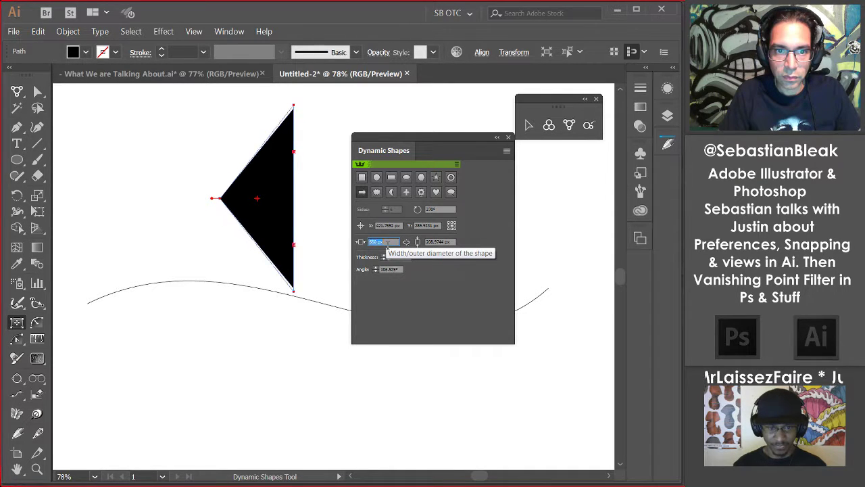
pyautogui.hotkey('shift', 'Down')
pyautogui.hotkey('shift', 'Down')
pyautogui.hotkey('shift', 'Down')
pyautogui.hotkey('shift', 'Down')
pyautogui.hotkey('shift', 'Down')
pyautogui.hotkey('shift', 'Down')
pyautogui.hotkey('shift', 'Down')
pyautogui.hotkey('shift', 'Down')
pyautogui.hotkey('shift', 'Down')
pyautogui.hotkey('shift', 'Down')
pyautogui.hotkey('shift', 'Down')
pyautogui.hotkey('shift', 'Down')
pyautogui.hotkey('shift', 'Down')
pyautogui.hotkey('shift', 'Down')
pyautogui.hotkey('shift', 'Down')
pyautogui.hotkey('shift', 'Down')
pyautogui.hotkey('shift', 'Down')
pyautogui.hotkey('shift', 'Down')
pyautogui.hotkey('shift', 'Down')
pyautogui.hotkey('shift', 'Down')
pyautogui.hotkey('shift', 'Down')
pyautogui.hotkey('shift', 'Down')
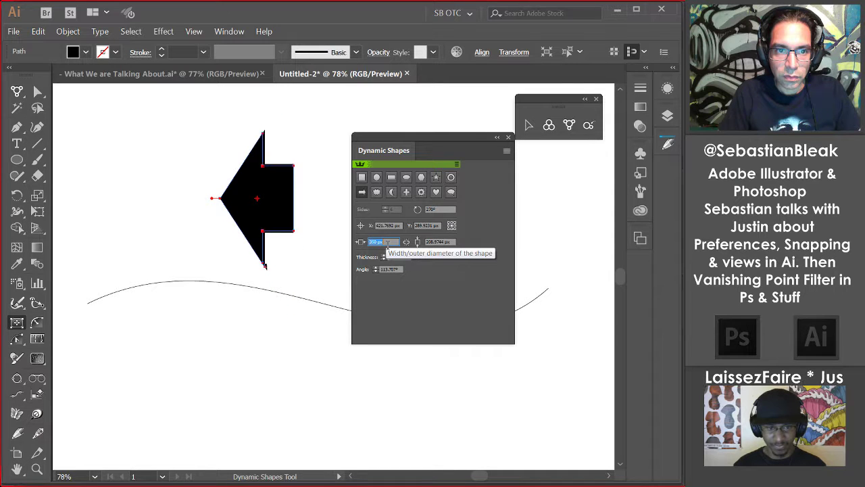
pyautogui.hotkey('shift', 'Down')
pyautogui.hotkey('shift', 'Down')
pyautogui.hotkey('shift', 'Down')
pyautogui.hotkey('shift', 'Down')
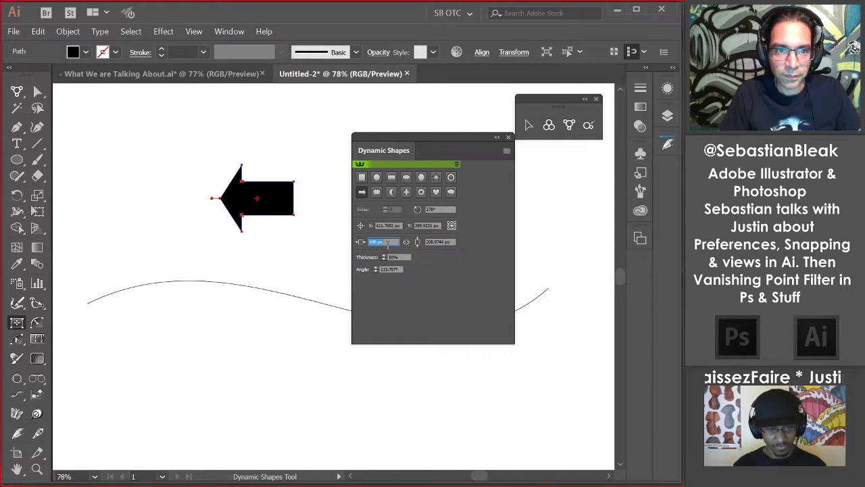
pyautogui.hotkey('shift', 'Up')
pyautogui.hotkey('shift', 'Up')
pyautogui.hotkey('shift', 'Up')
pyautogui.hotkey('shift', 'Up')
pyautogui.hotkey('shift', 'Up')
pyautogui.hotkey('shift', 'Up')
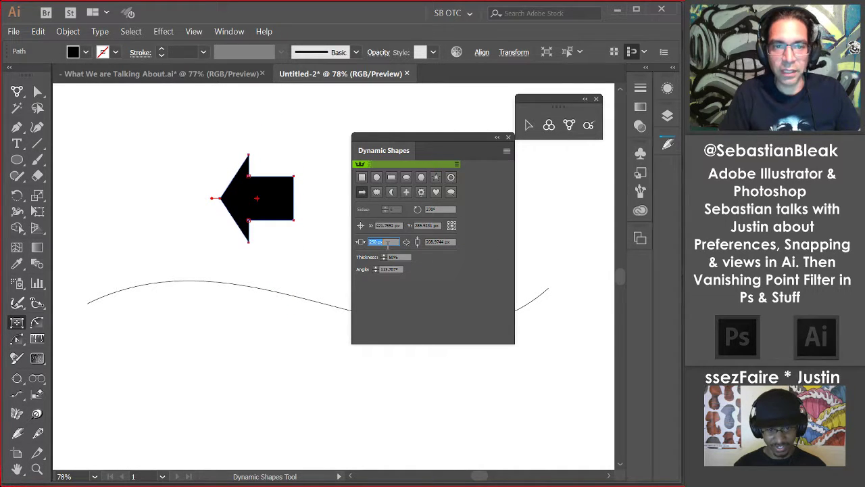
# Step: Try thicker and thinner shafts for the dynamic arrow and set its thickness to 40%
pyautogui.click(408, 257)
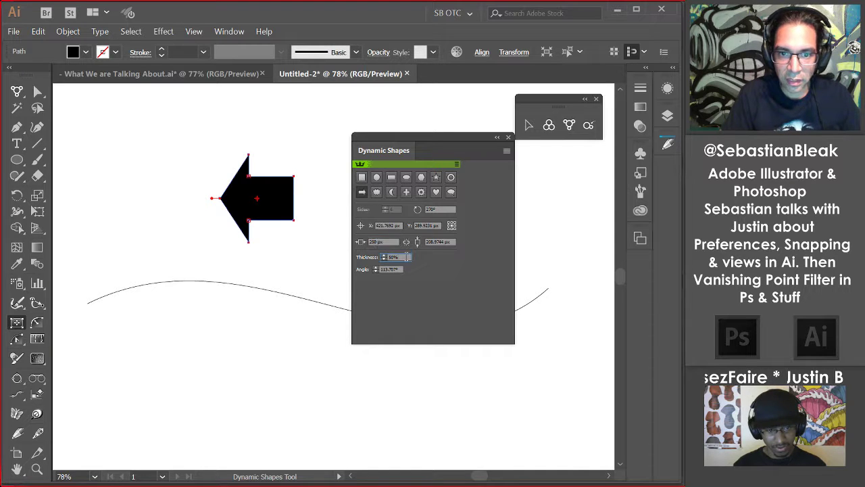
pyautogui.hotkey('shift', 'Up')
pyautogui.hotkey('shift', 'Up')
pyautogui.hotkey('shift', 'Down')
pyautogui.hotkey('shift', 'Down')
pyautogui.hotkey('shift', 'Down')
pyautogui.hotkey('shift', 'Down')
pyautogui.hotkey('shift', 'Down')
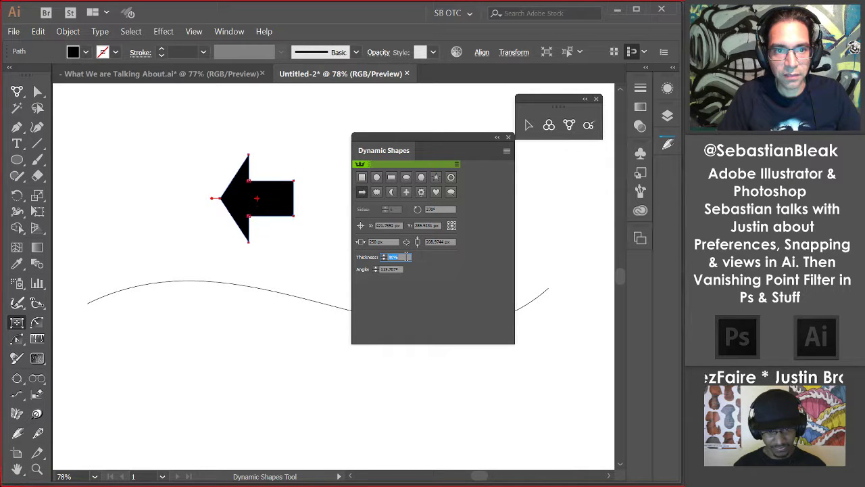
pyautogui.hotkey('shift', 'Up')
pyautogui.hotkey('shift', 'Up')
pyautogui.hotkey('shift', 'Down')
pyautogui.hotkey('shift', 'Up')
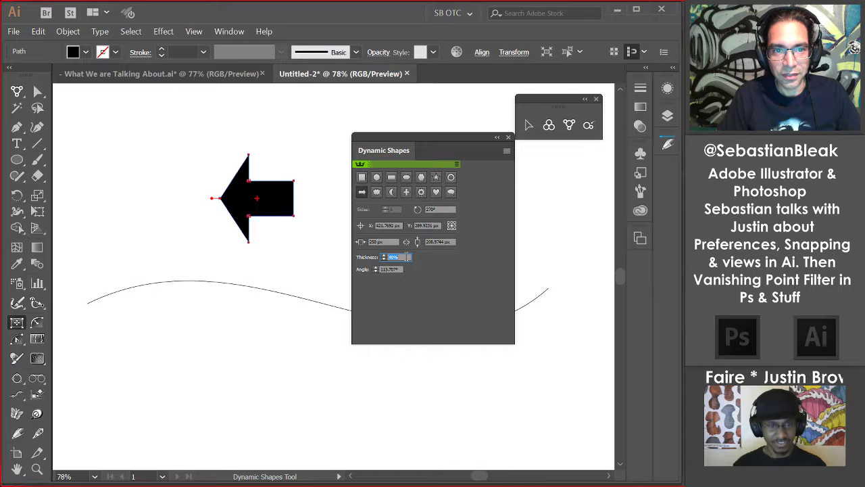
pyautogui.hotkey('shift', 'Down')
pyautogui.hotkey('shift', 'Down')
pyautogui.hotkey('shift', 'Up')
pyautogui.hotkey('shift', 'Up')
pyautogui.hotkey('shift', 'Down')
pyautogui.hotkey('shift', 'Up')
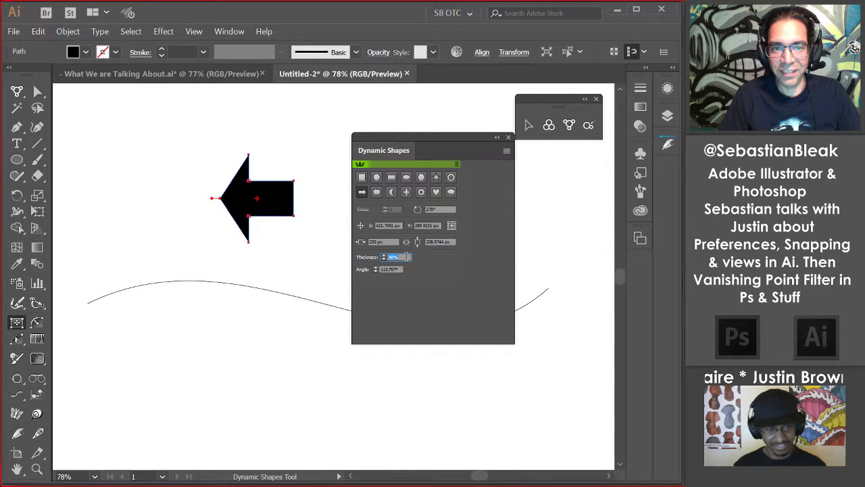
pyautogui.hotkey('shift', 'Down')
pyautogui.hotkey('shift', 'Up')
pyautogui.hotkey('shift', 'Down')
pyautogui.hotkey('shift', 'Up')
pyautogui.hotkey('shift', 'Down')
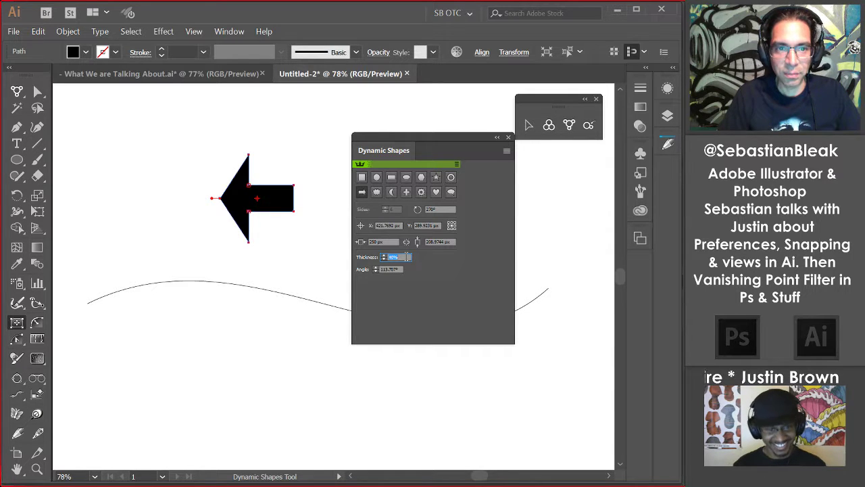
pyautogui.hotkey('shift', 'Up')
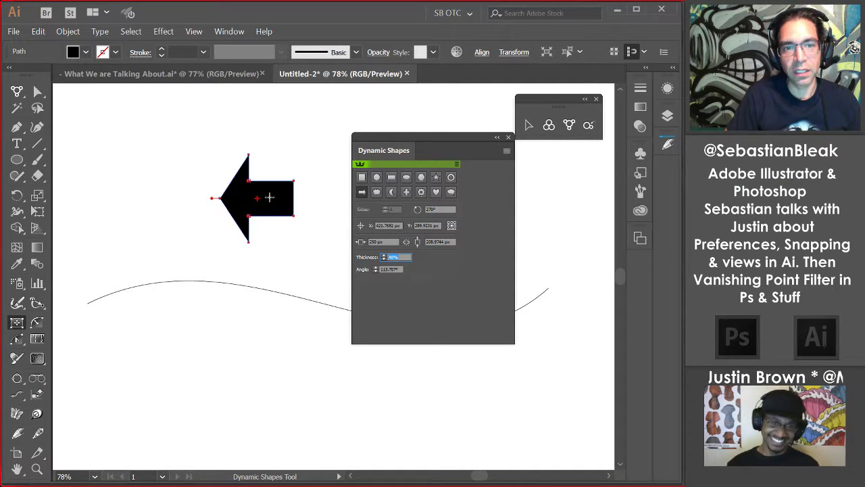
# Step: Try the cloud, crescent, gear, heart and speech bubble as the drawn object's shape, then switch it back to the arrow
pyautogui.click(380, 193)
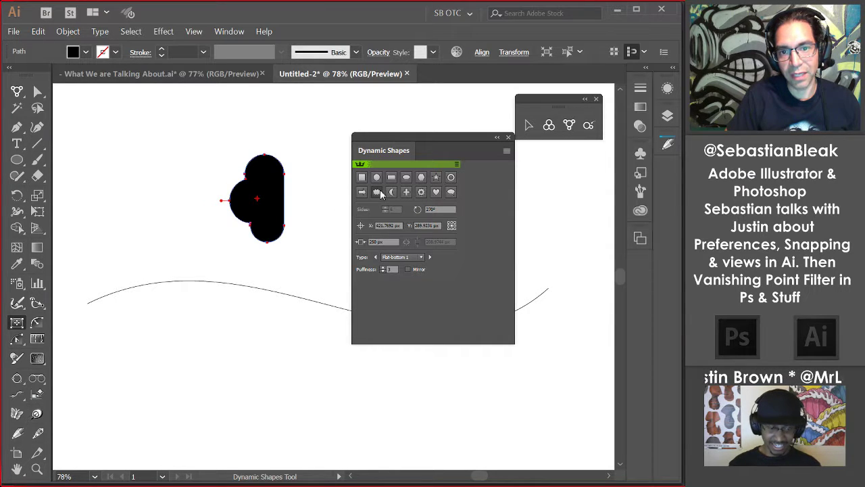
pyautogui.click(393, 192)
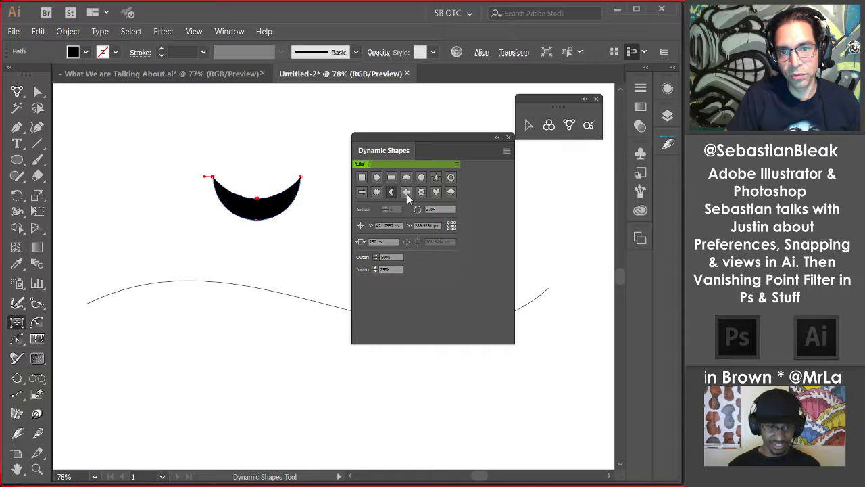
pyautogui.click(421, 192)
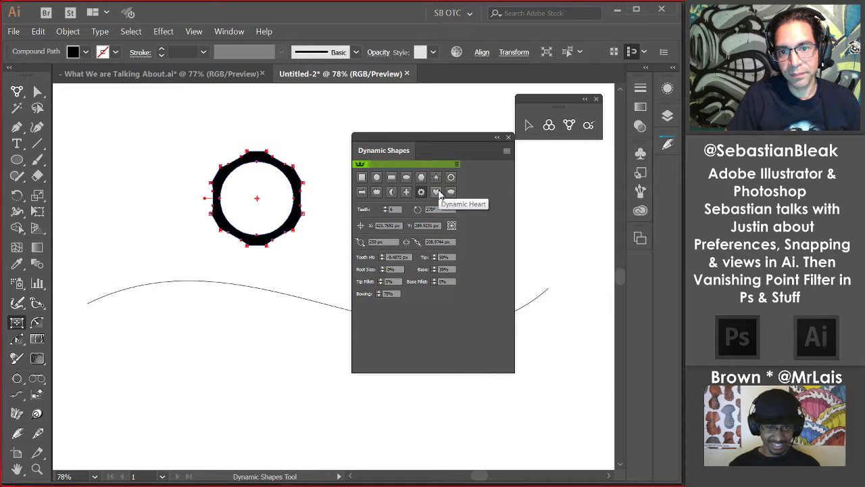
pyautogui.click(438, 192)
pyautogui.click(451, 193)
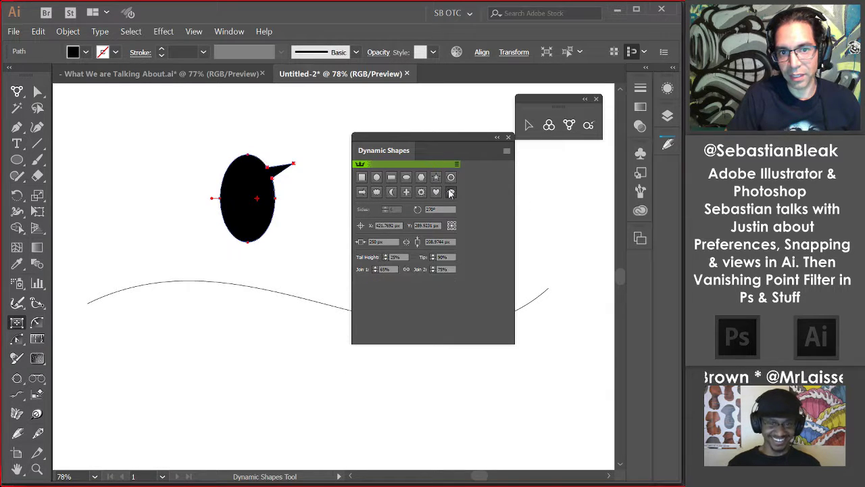
pyautogui.click(362, 193)
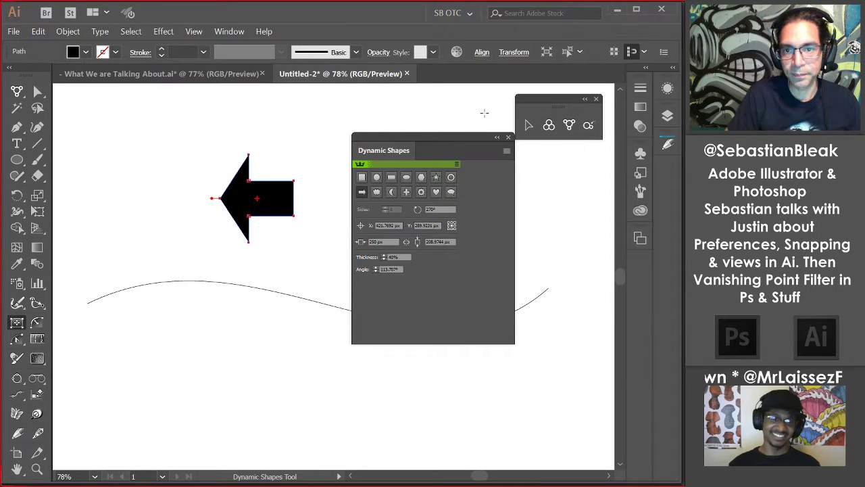
# Step: Snap the arrow's flat end onto the middle of the curve with Rotate At Collision, trying the alternate orientation and leaving it pointing upward
pyautogui.moveTo(380, 147); pyautogui.dragTo(667, 173)
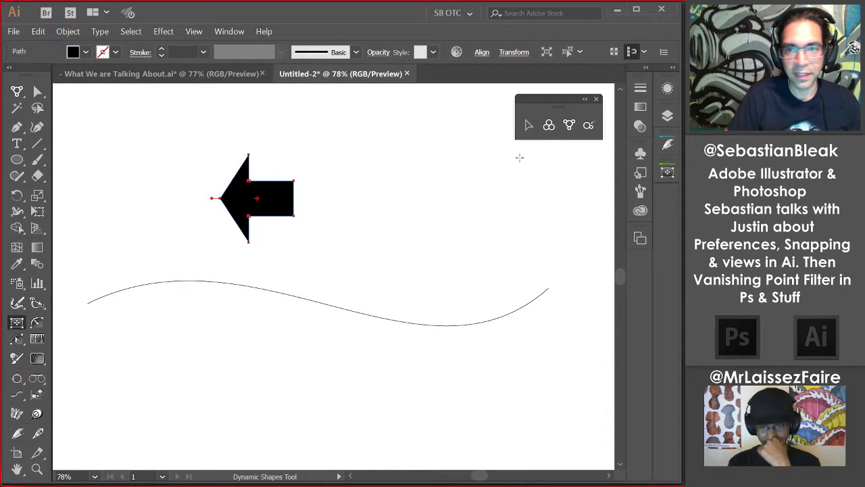
pyautogui.click(568, 124)
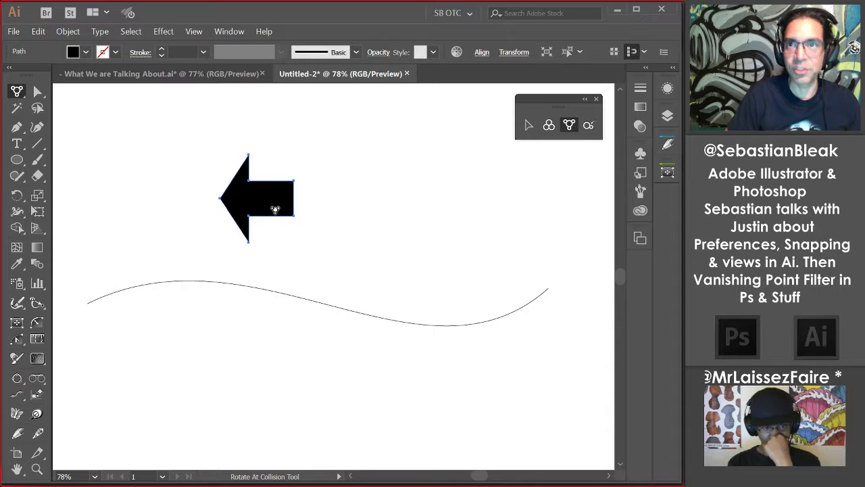
pyautogui.moveTo(298, 199)
pyautogui.mouseDown()
pyautogui.moveTo(300, 257)
pyautogui.moveTo(315, 303)
pyautogui.moveTo(413, 326)
pyautogui.moveTo(489, 318)
pyautogui.moveTo(545, 297)
pyautogui.moveTo(479, 315)
pyautogui.moveTo(376, 322)
pyautogui.moveTo(274, 303)
pyautogui.moveTo(205, 274)
pyautogui.moveTo(114, 293)
pyautogui.moveTo(234, 287)
pyautogui.moveTo(504, 328)
pyautogui.moveTo(439, 324)
pyautogui.moveTo(392, 248)
pyautogui.moveTo(335, 315)
pyautogui.mouseUp()
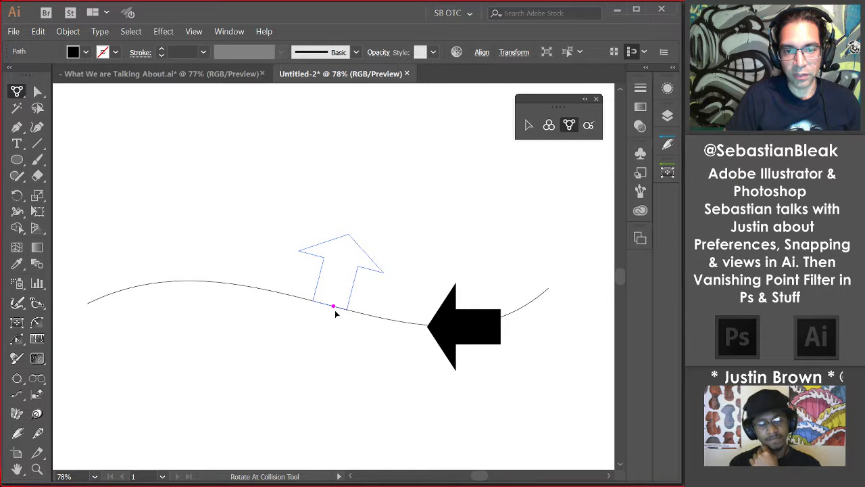
pyautogui.press('Tab')
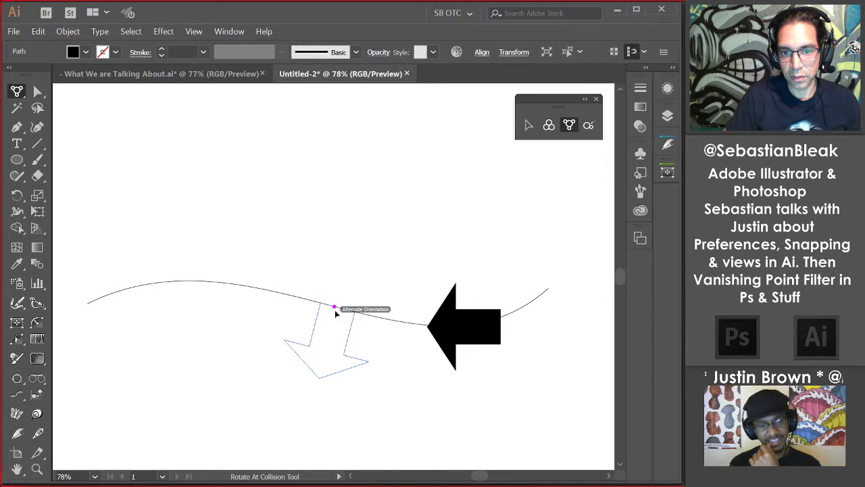
pyautogui.press('Tab')
pyautogui.press('Tab')
pyautogui.press('Tab')
pyautogui.press('Tab')
pyautogui.press('Tab')
pyautogui.moveTo(336, 313); pyautogui.dragTo(336, 313)
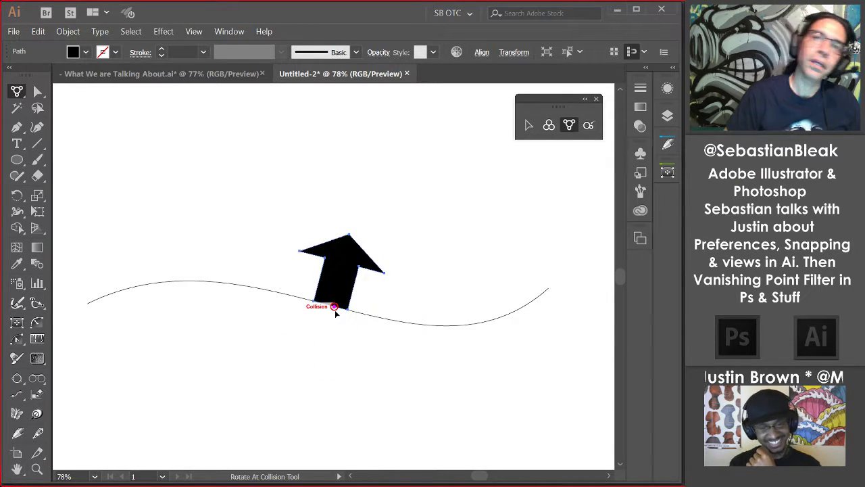
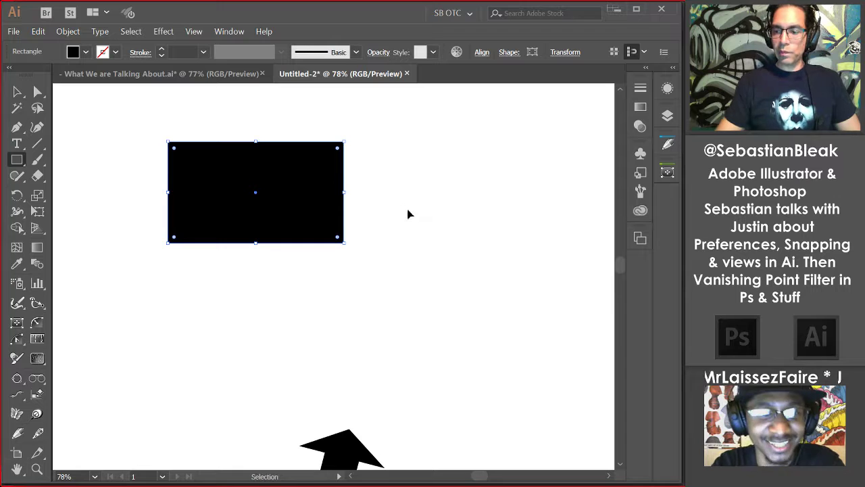
# Step: Widen the black rectangle slightly by moving its right edge outward
pyautogui.hotkey('ctrl', '=')
pyautogui.hotkey('ctrl', '=')
pyautogui.hotkey('ctrl', '=')
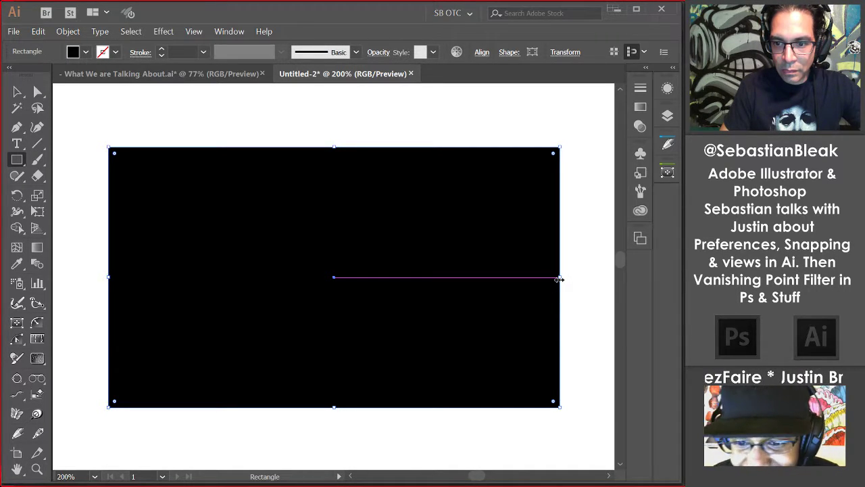
pyautogui.moveTo(560, 279); pyautogui.dragTo(563, 279)
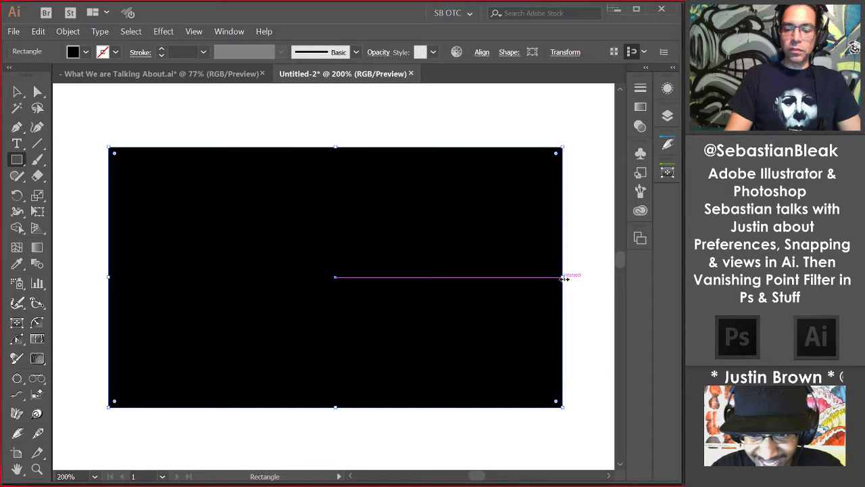
# Step: Fill the rectangle with magenta EA00AB, and narrow a black copy in front of it to expose a magenta strip along the right edge
pyautogui.press('F6')
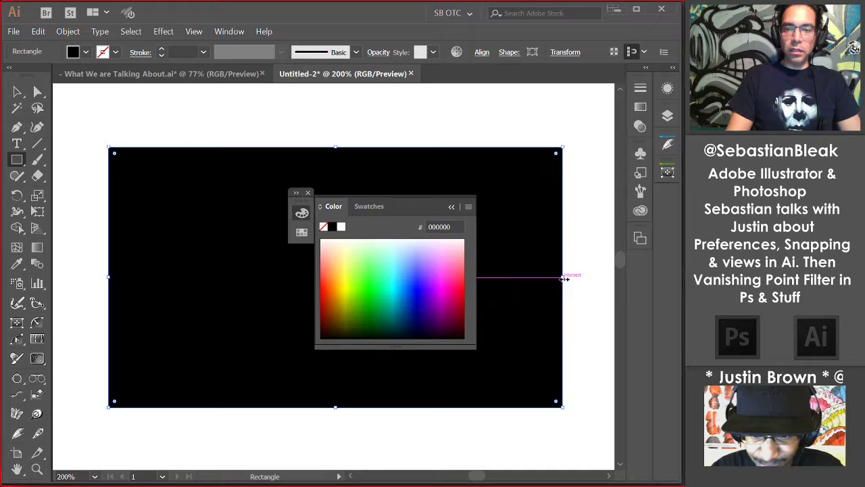
pyautogui.click(449, 287)
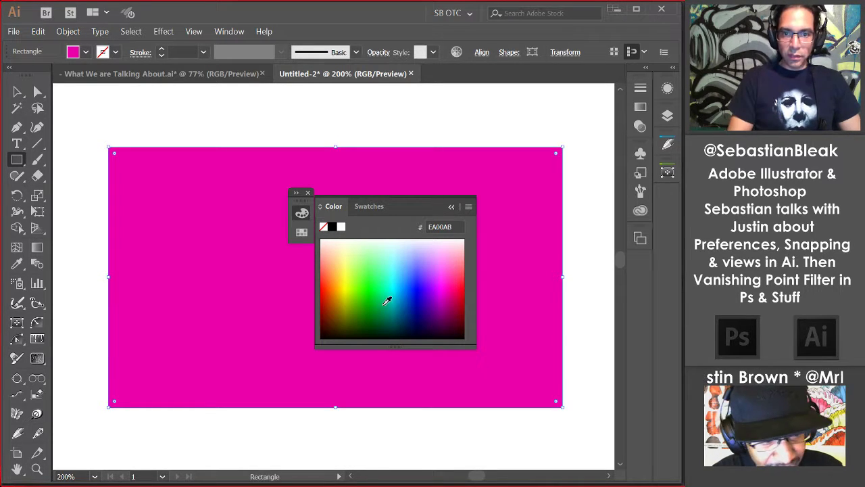
pyautogui.click(332, 226)
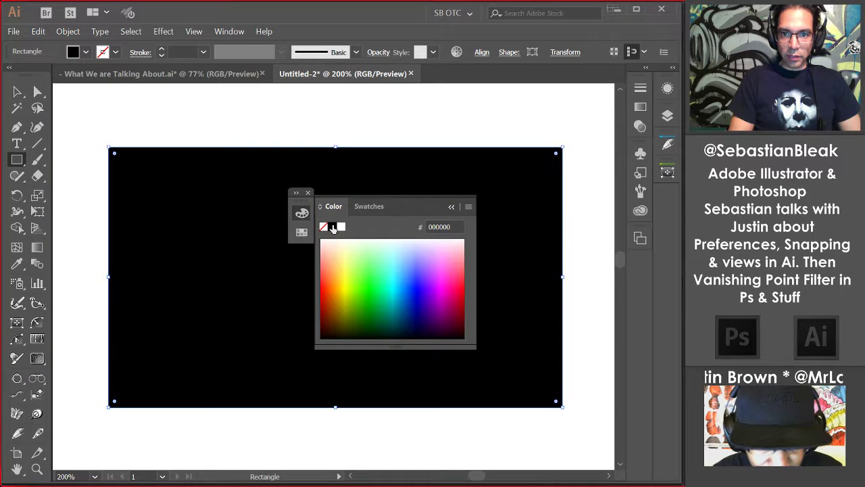
pyautogui.click(307, 192)
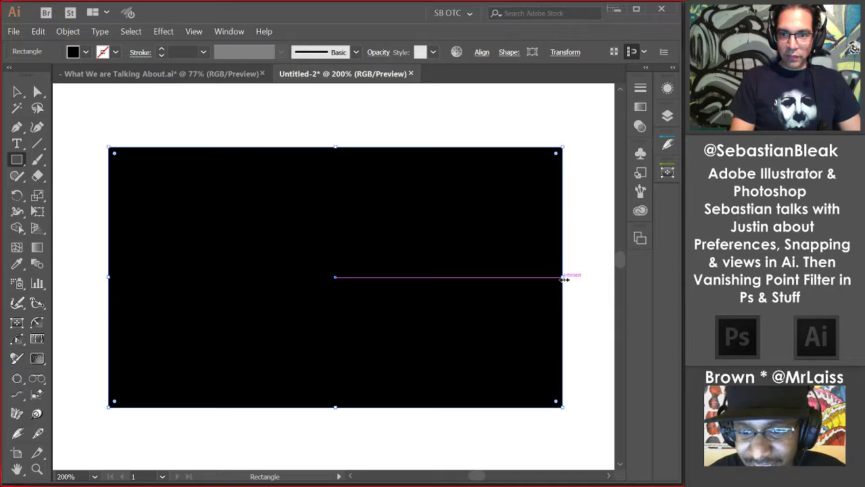
pyautogui.moveTo(564, 278); pyautogui.dragTo(514, 288)
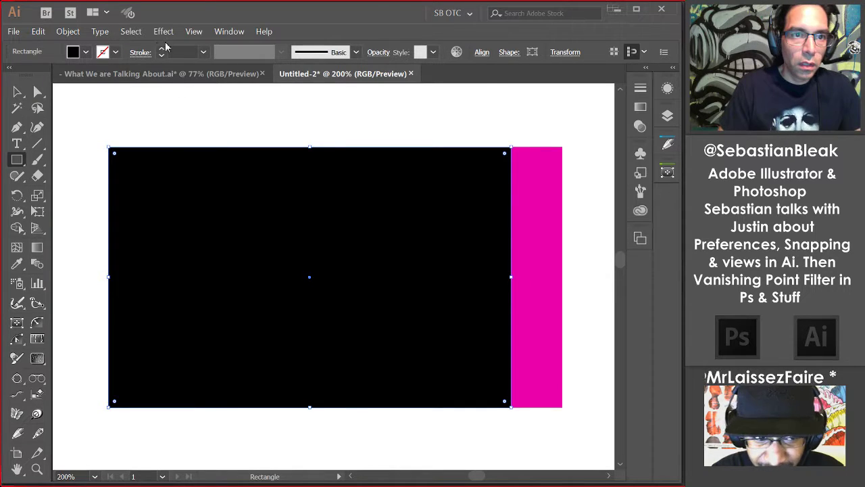
# Step: Turn off Snap to Point and Snap to Pixel, and move the black rectangle's right edge slightly outward over the magenta strip
pyautogui.click(193, 32)
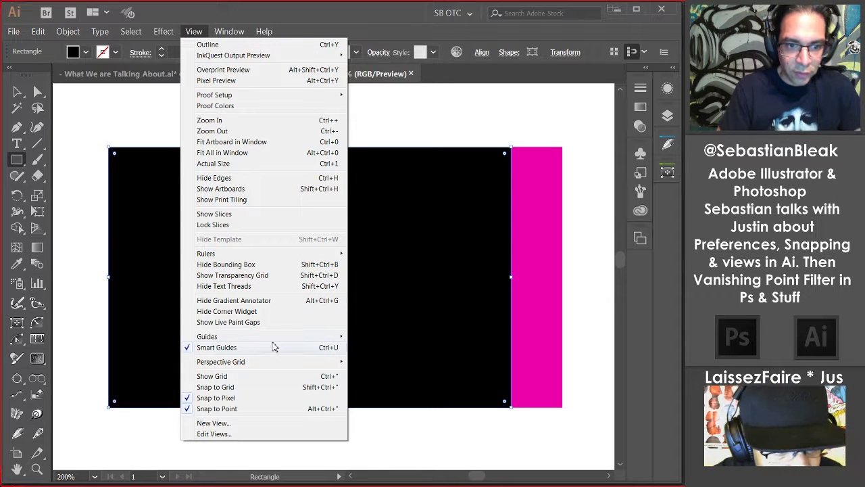
pyautogui.click(265, 410)
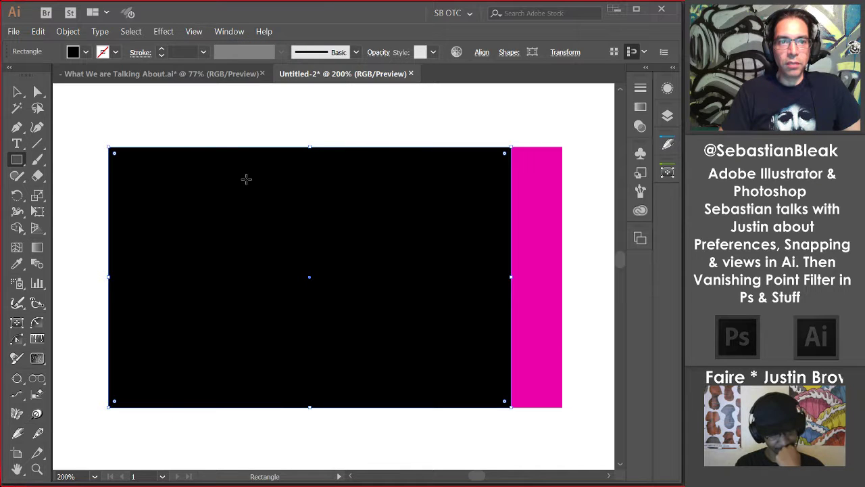
pyautogui.click(228, 32)
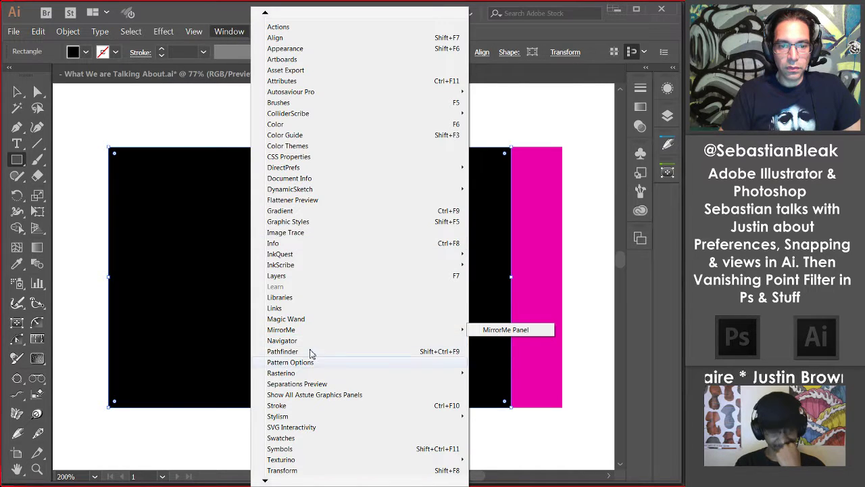
pyautogui.moveTo(321, 375)
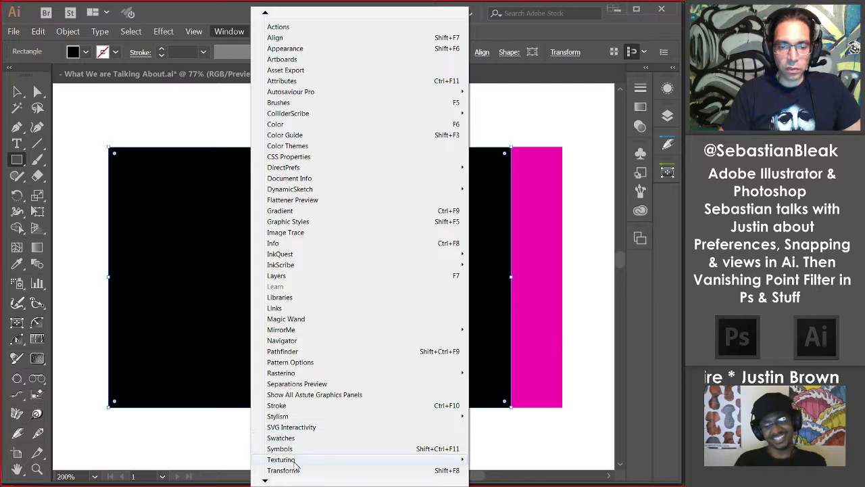
pyautogui.click(194, 34)
pyautogui.click(193, 34)
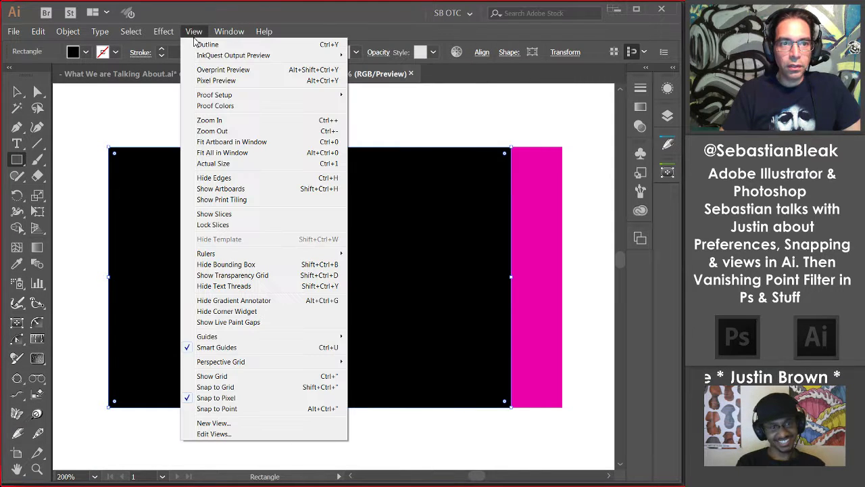
pyautogui.click(243, 408)
pyautogui.moveTo(513, 277); pyautogui.dragTo(523, 279)
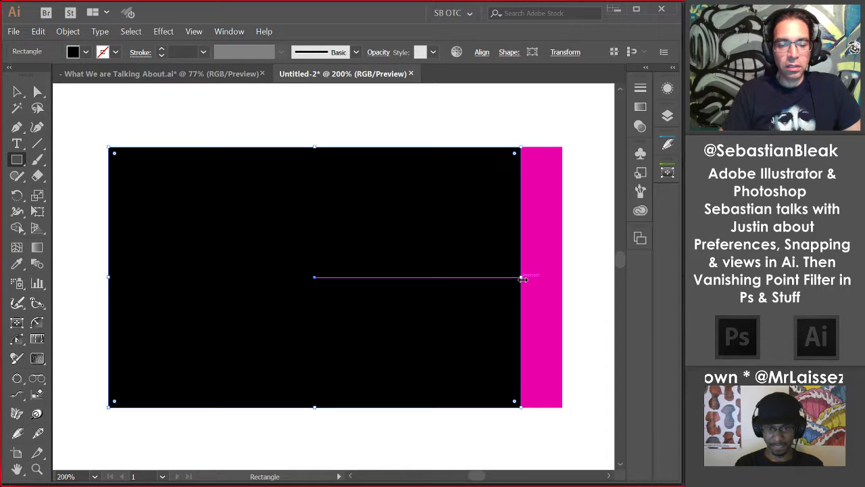
# Step: Turn off Smart Guides and make a fine adjustment to the black rectangle's right edge
pyautogui.click(193, 31)
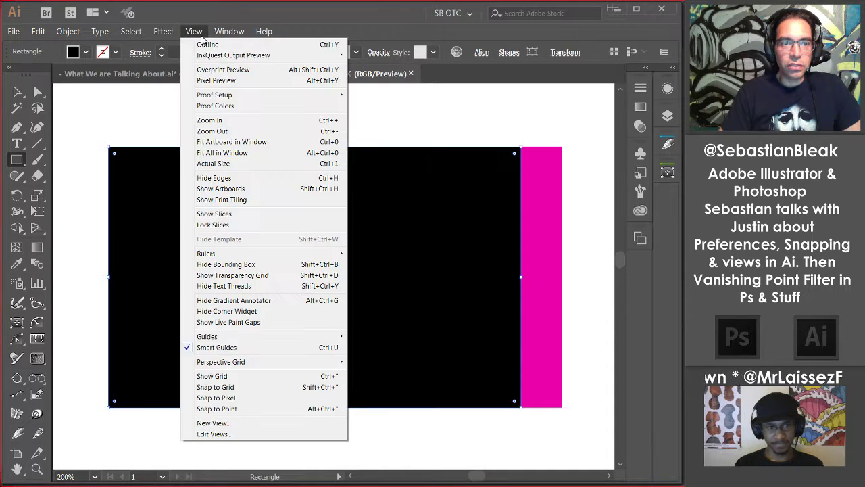
pyautogui.click(245, 348)
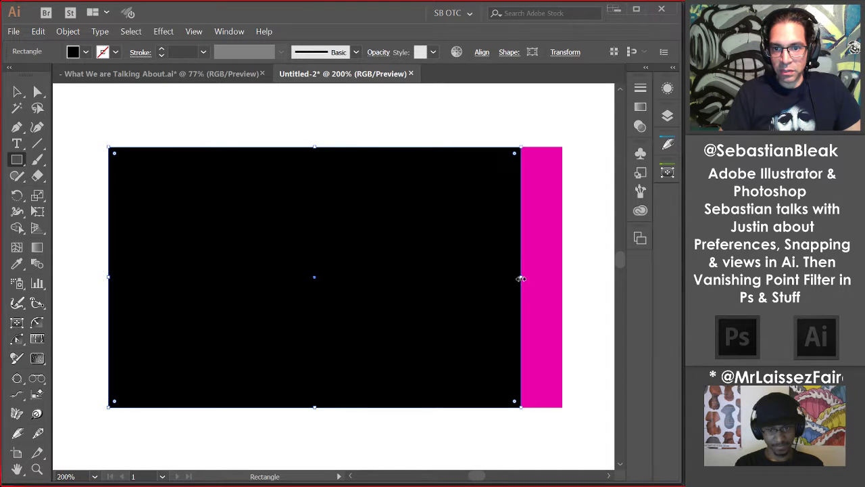
pyautogui.moveTo(518, 279); pyautogui.dragTo(522, 278)
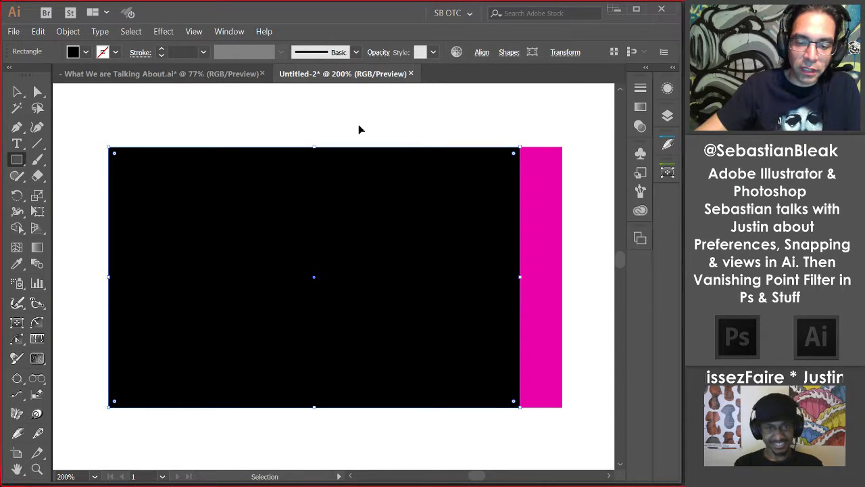
# Step: Examine the General preferences including Scale Corners, plus the Units and Type preferences, without keeping any changes
pyautogui.hotkey('ctrl', 'k')
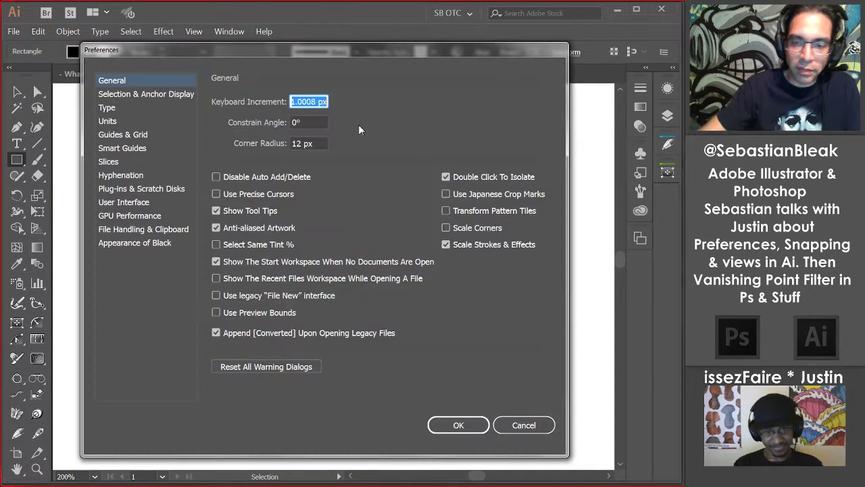
pyautogui.click(481, 231)
pyautogui.click(481, 230)
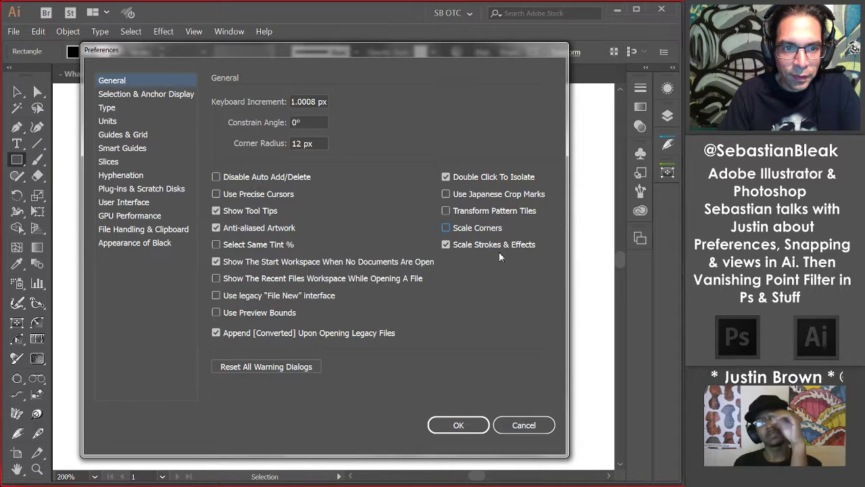
pyautogui.click(147, 124)
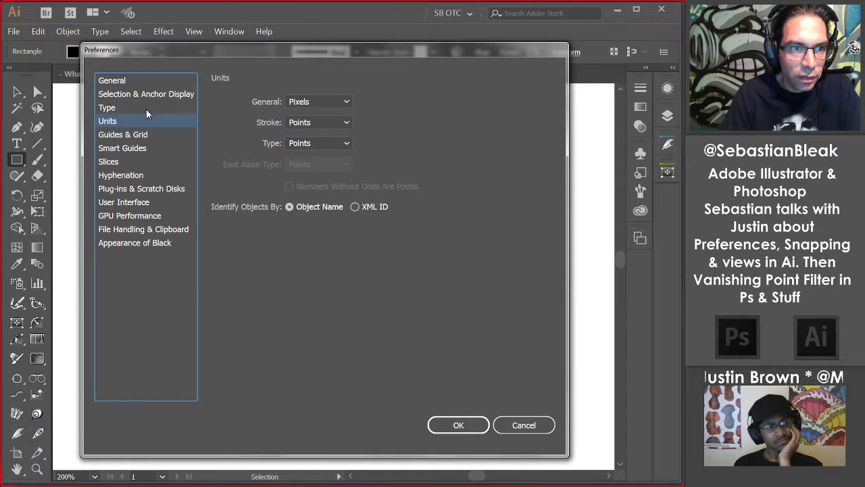
pyautogui.click(146, 111)
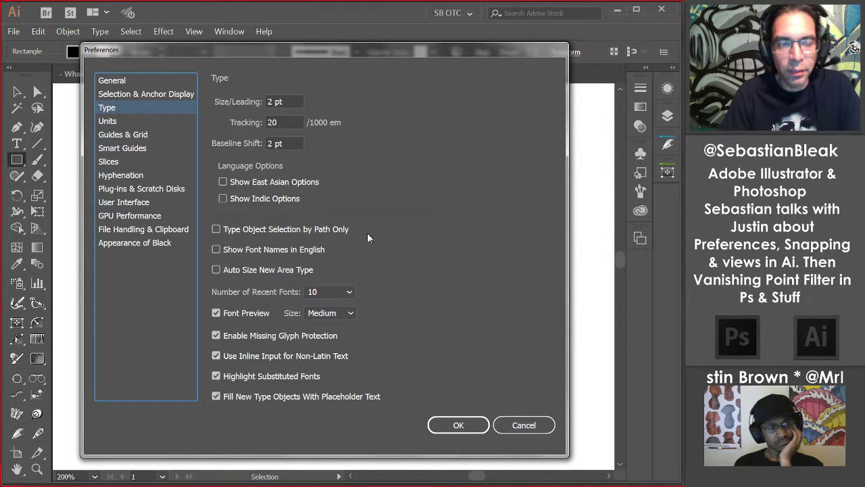
pyautogui.click(512, 426)
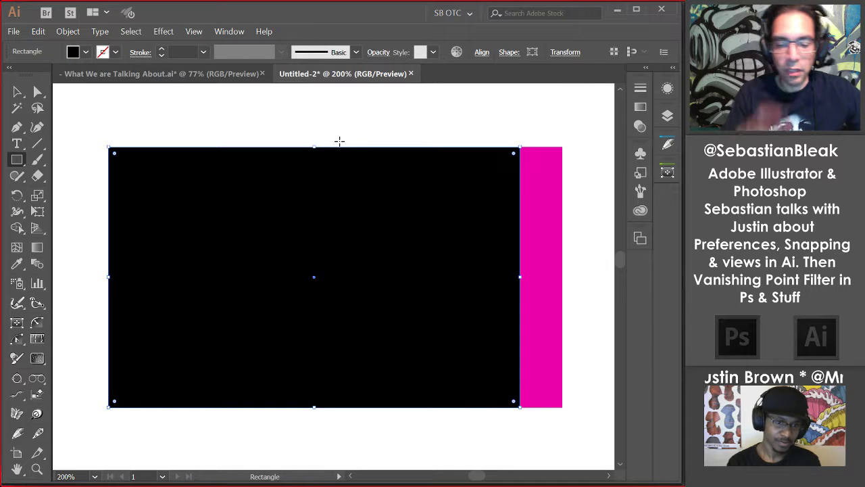
# Step: Examine the Constrain Angle setting in the General preferences and leave it as it is
pyautogui.hotkey('ctrl', 'k')
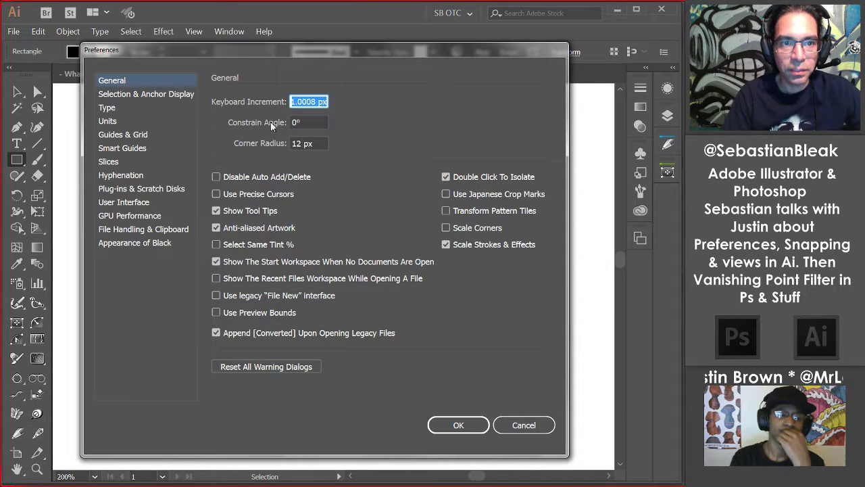
pyautogui.click(302, 120)
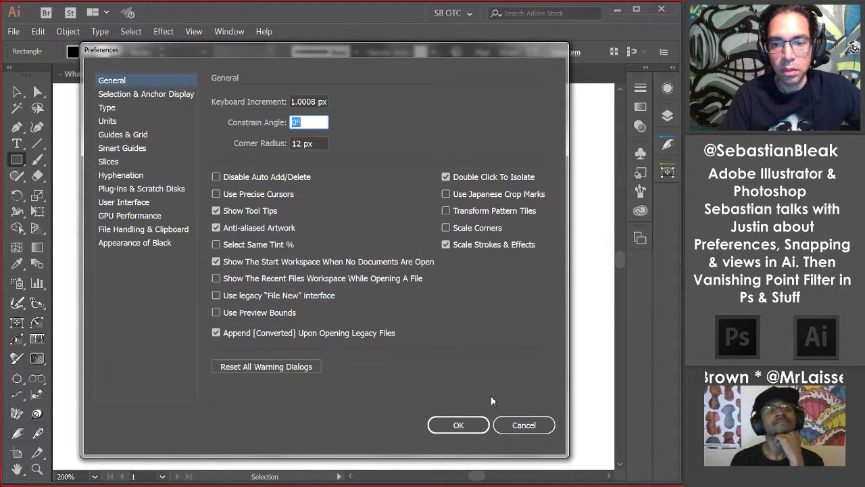
pyautogui.click(515, 424)
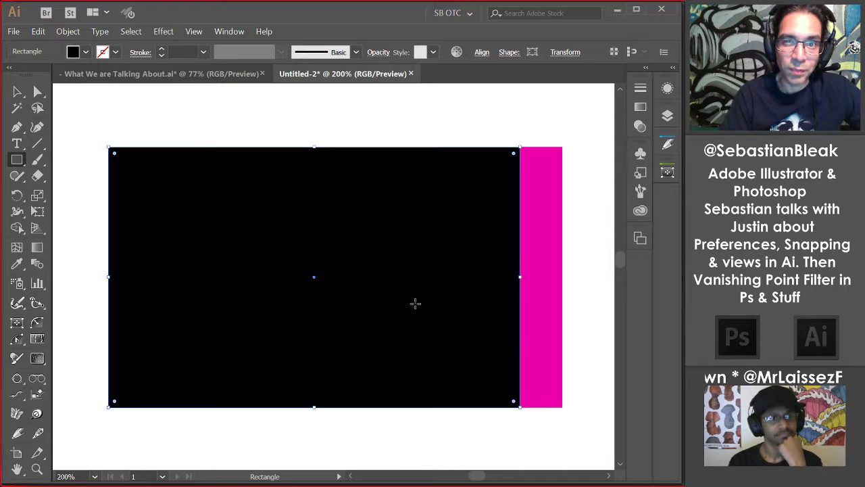
# Step: Fit the artboard in Untitled-2, switch to the What We are Talking About document and select the dog skull artwork
pyautogui.hotkey('ctrl', '0')
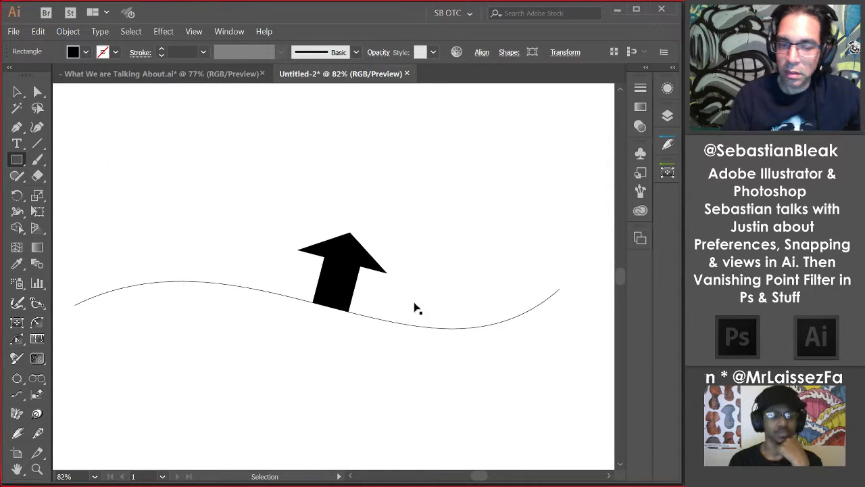
pyautogui.click(177, 74)
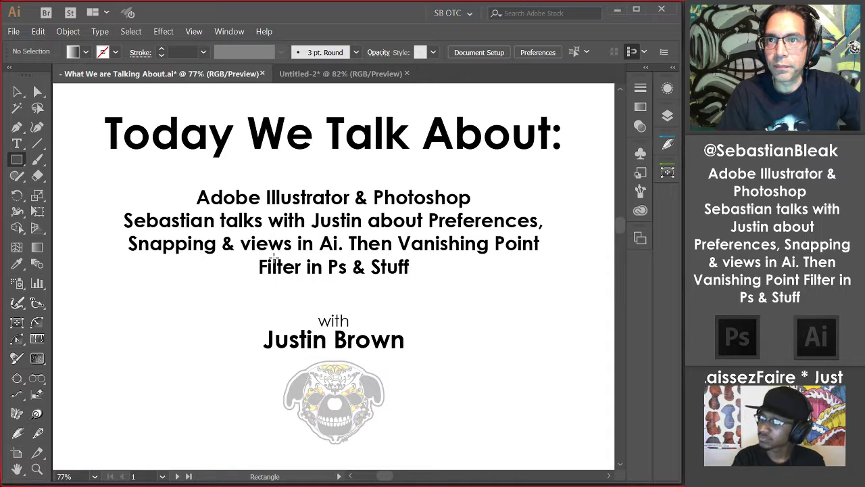
pyautogui.click(314, 74)
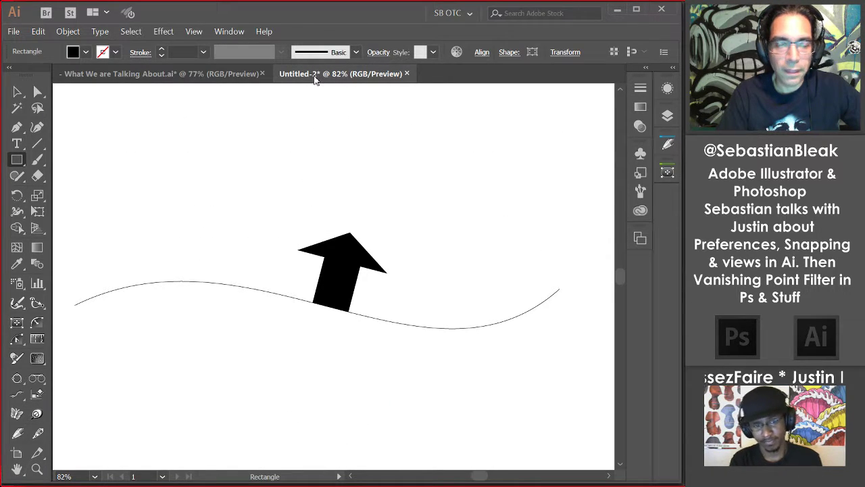
pyautogui.click(205, 74)
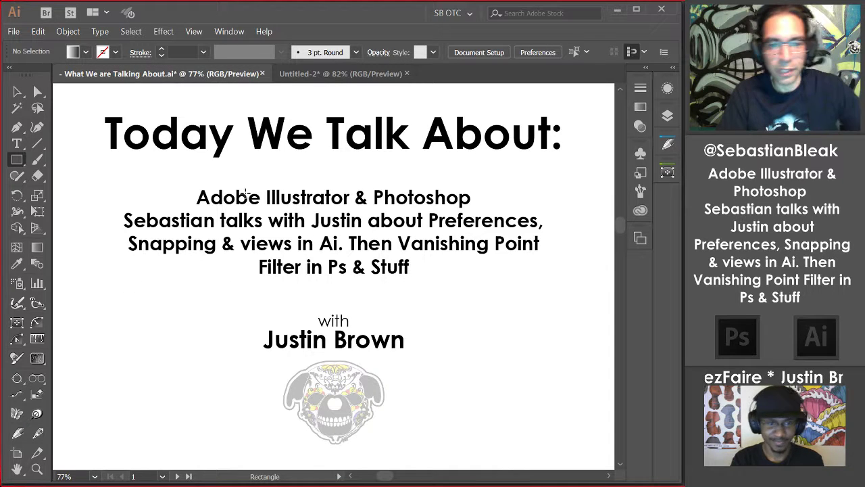
pyautogui.click(350, 402)
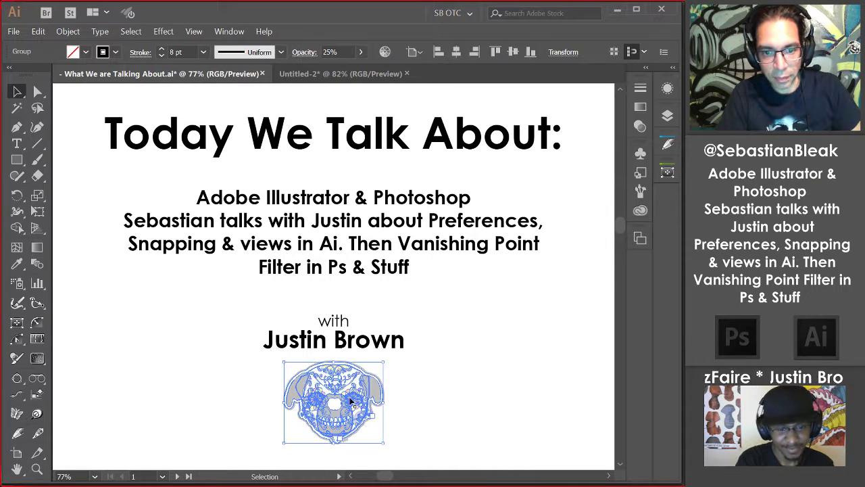
# Step: Examine the scrollwork on the dog skull's left cheek up close and return to the whole artboard
pyautogui.press('z')
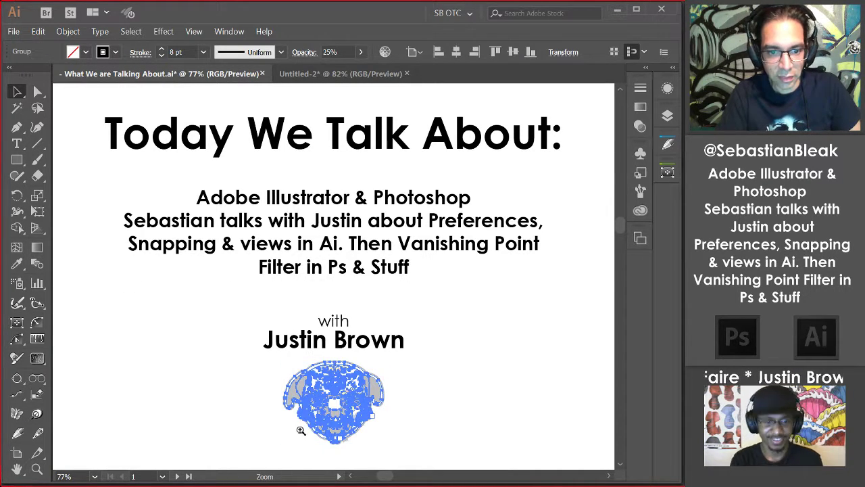
pyautogui.moveTo(301, 430); pyautogui.dragTo(334, 396)
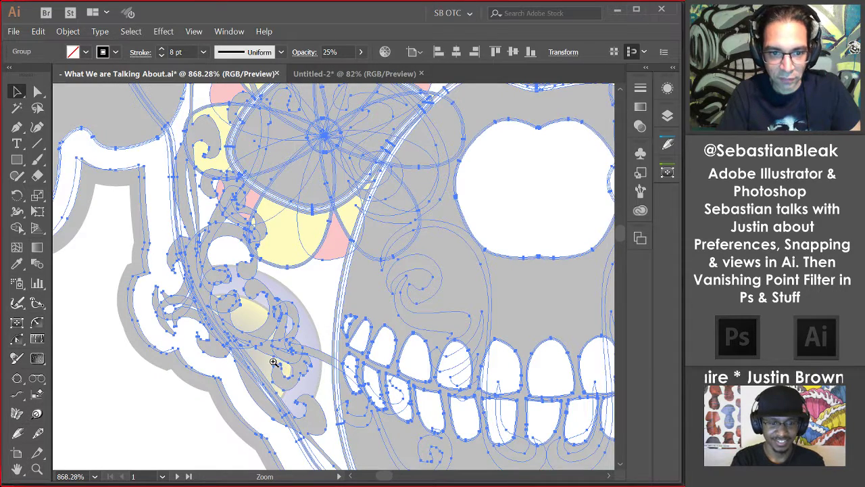
pyautogui.moveTo(140, 352); pyautogui.dragTo(284, 187)
pyautogui.press('space')
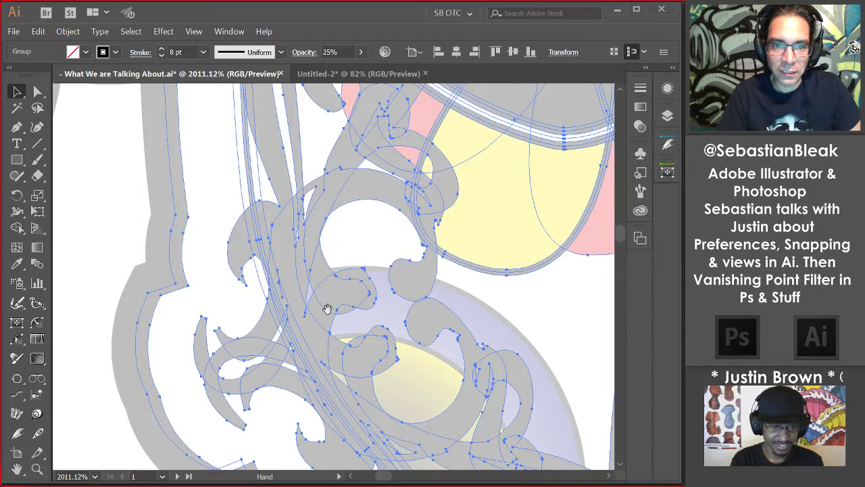
pyautogui.moveTo(328, 309); pyautogui.dragTo(274, 235)
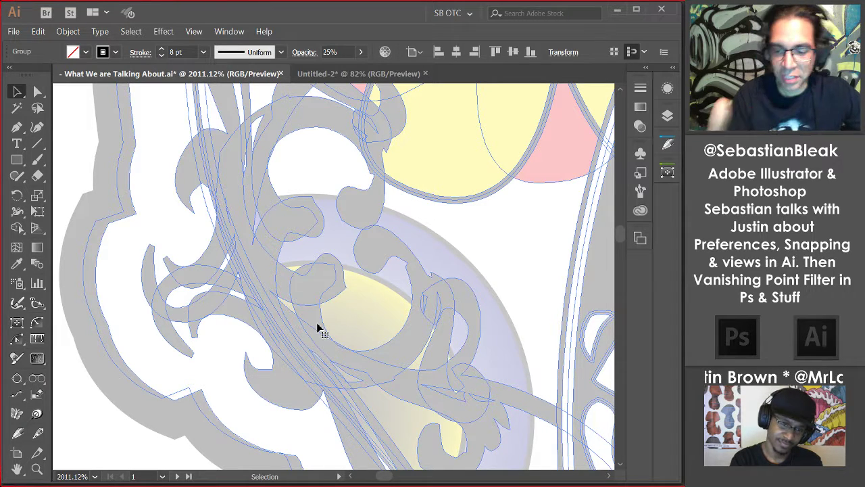
pyautogui.hotkey('ctrl', '0')
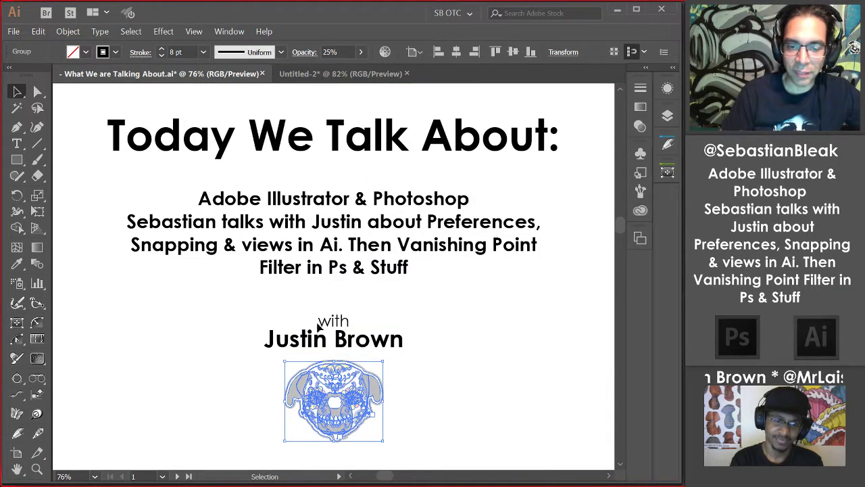
# Step: Frame the dog skull's left cheek in close-up and look at the artboard overview in the Navigator, closing it again
pyautogui.press('z')
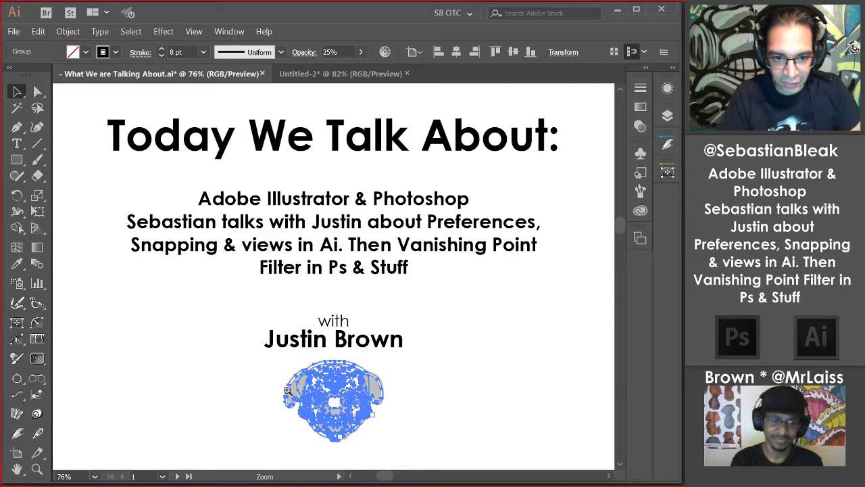
pyautogui.moveTo(293, 425); pyautogui.dragTo(325, 399)
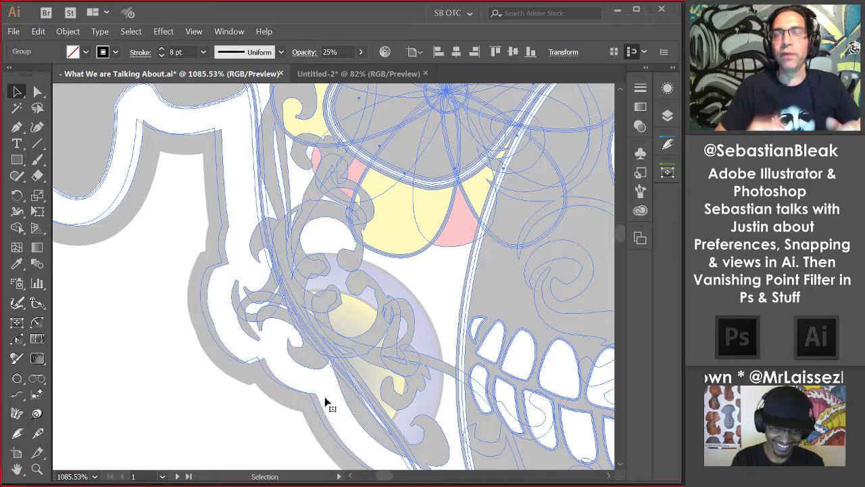
pyautogui.click(229, 31)
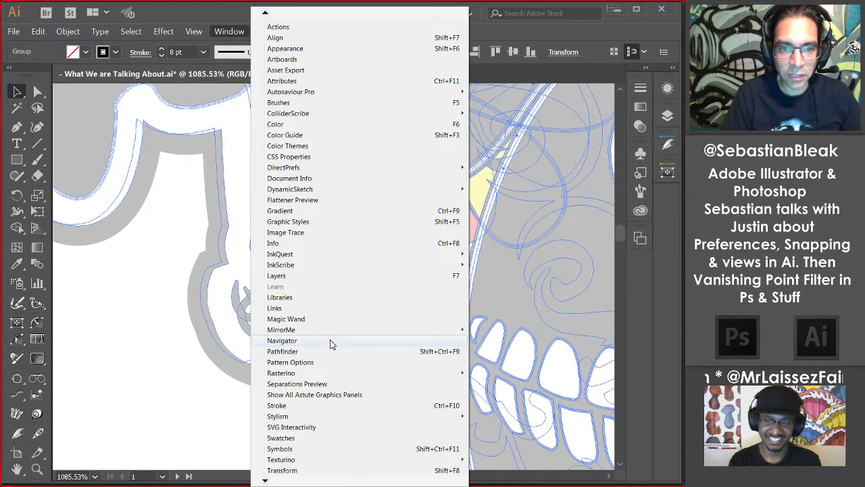
pyautogui.click(331, 341)
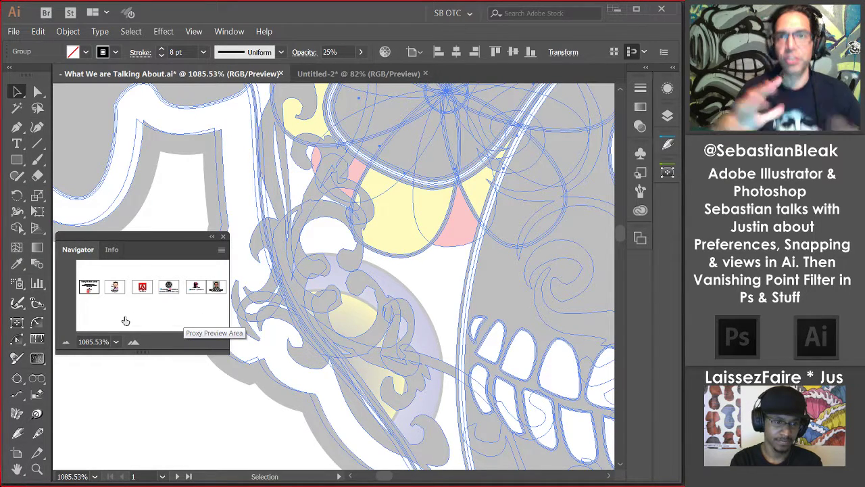
pyautogui.click(222, 236)
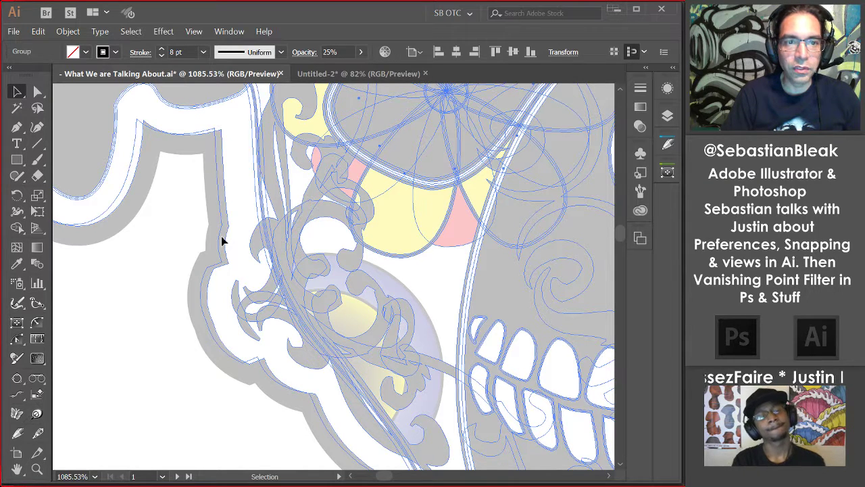
# Step: Save the current close-up as a new view named "Left Cheek"
pyautogui.click(193, 32)
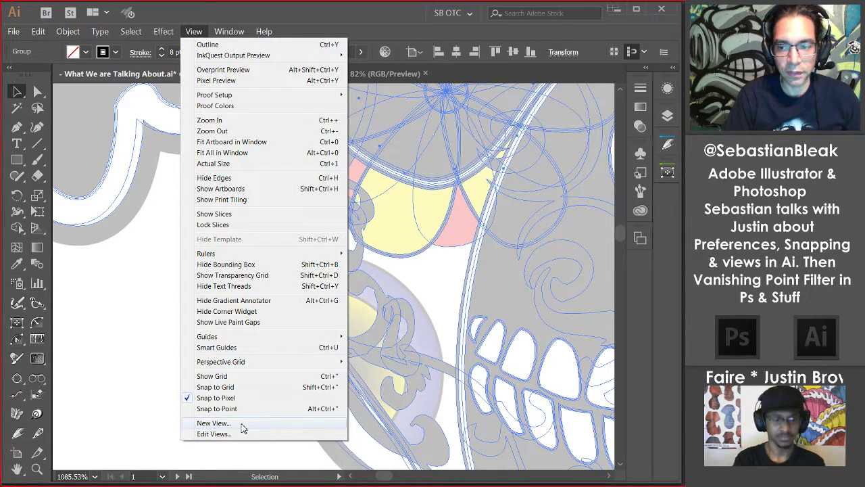
pyautogui.click(241, 424)
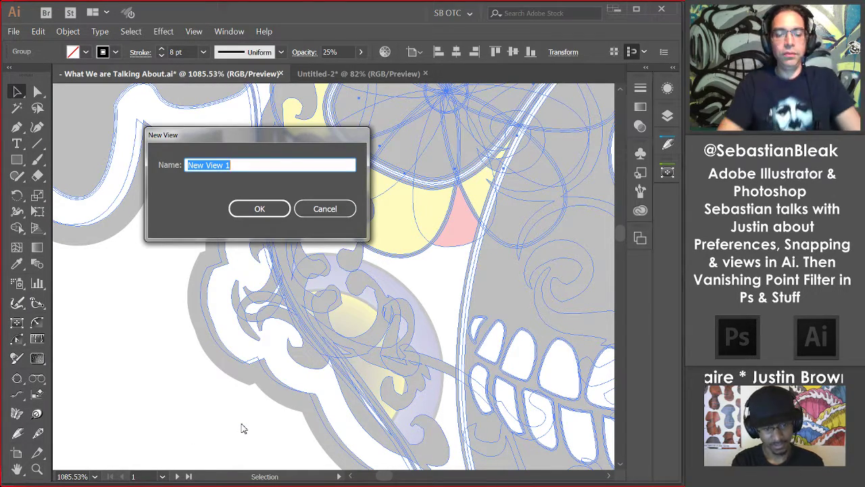
pyautogui.write('Lef')
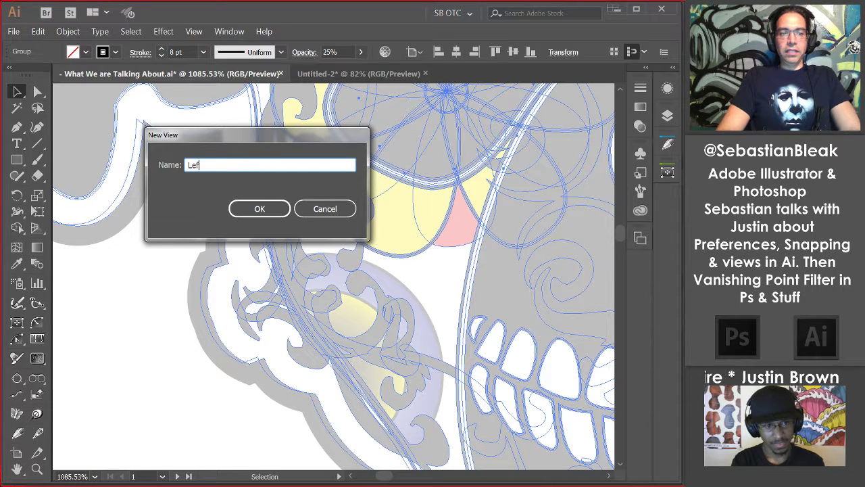
pyautogui.write('t Chee')
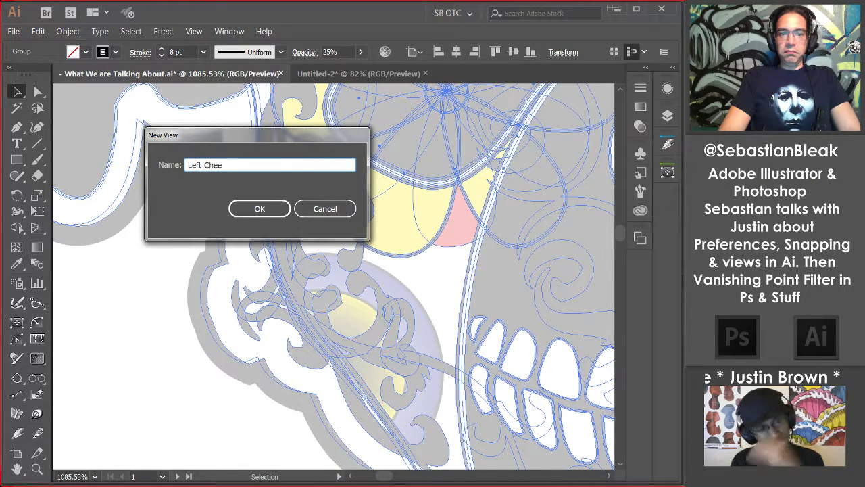
pyautogui.write('k')
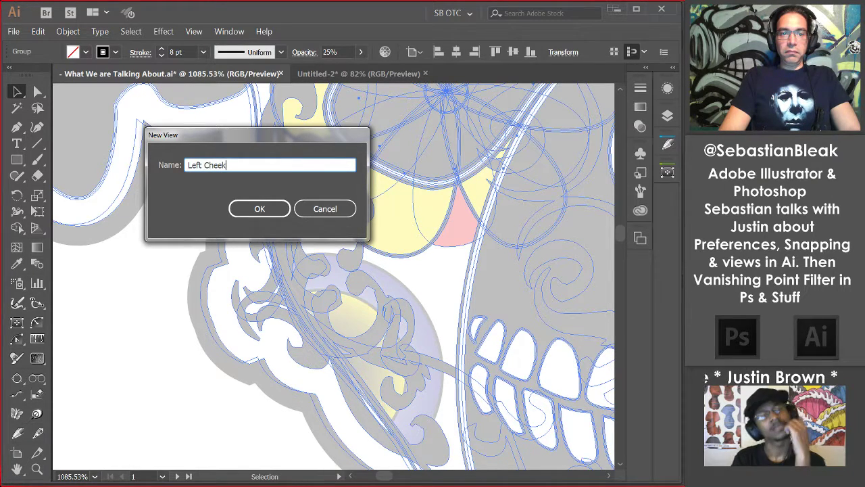
pyautogui.click(259, 209)
# Step: Fit the whole artboard, enlarge it to 150%, and recall the saved Left Cheek view
pyautogui.hotkey('ctrl', '0')
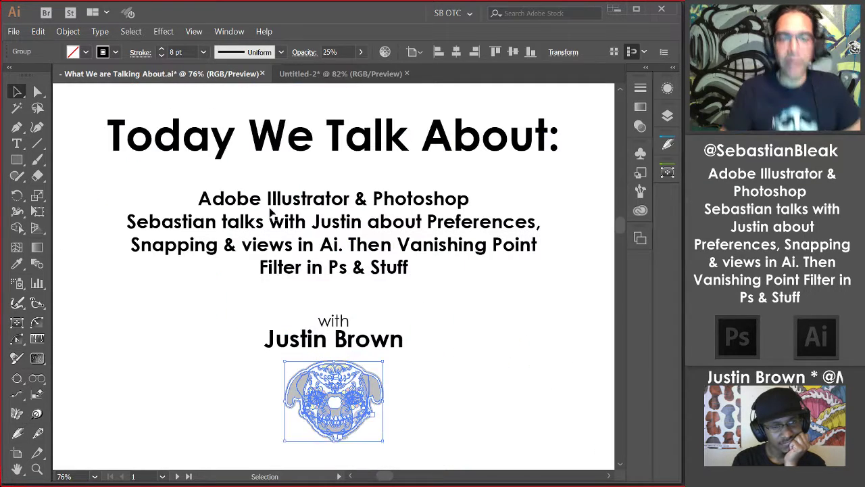
pyautogui.hotkey('ctrl', '+')
pyautogui.hotkey('ctrl', '+')
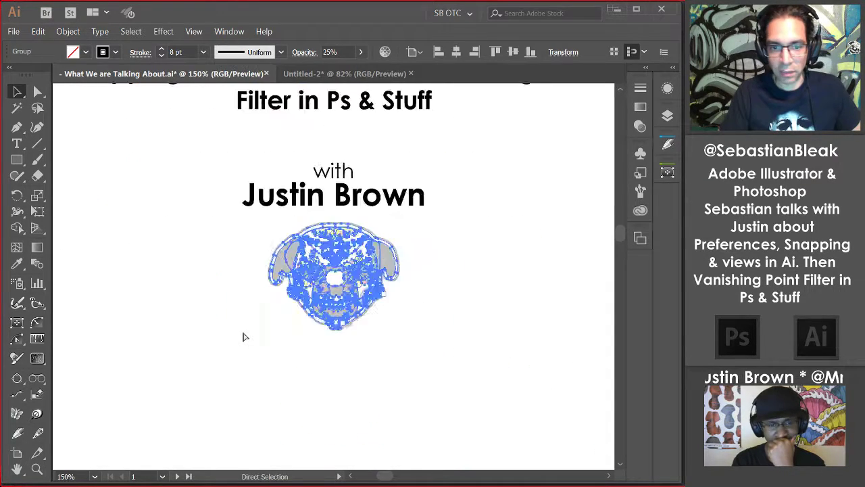
pyautogui.click(194, 31)
pyautogui.click(248, 448)
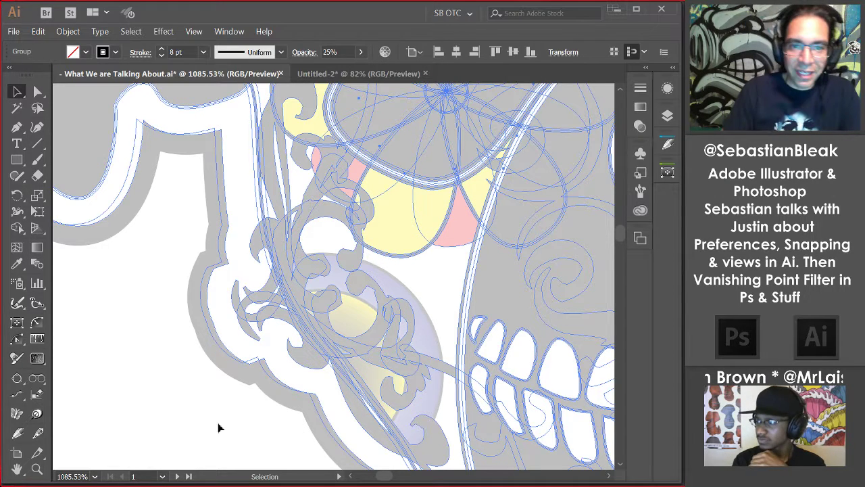
# Step: Look over the artwork around the left cheek, return to the whole artboard and deselect the skull
pyautogui.scroll(5, 323, 297)
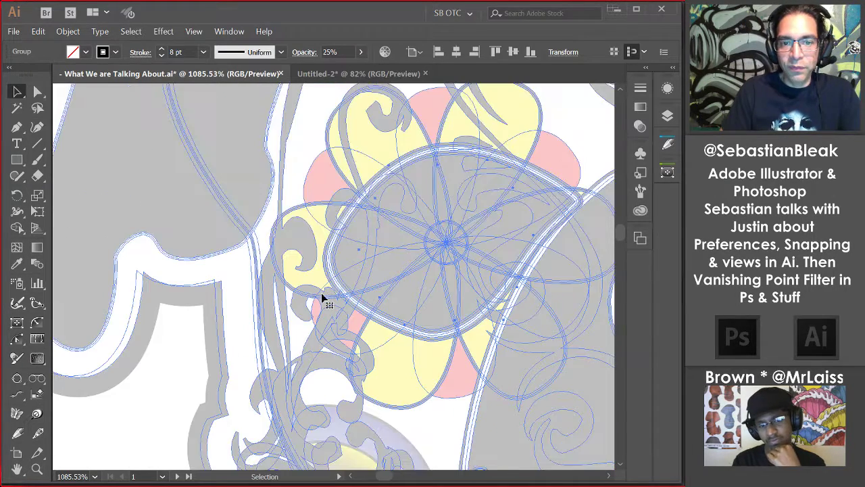
pyautogui.scroll(-6, 322, 293)
pyautogui.scroll(1, 321, 293)
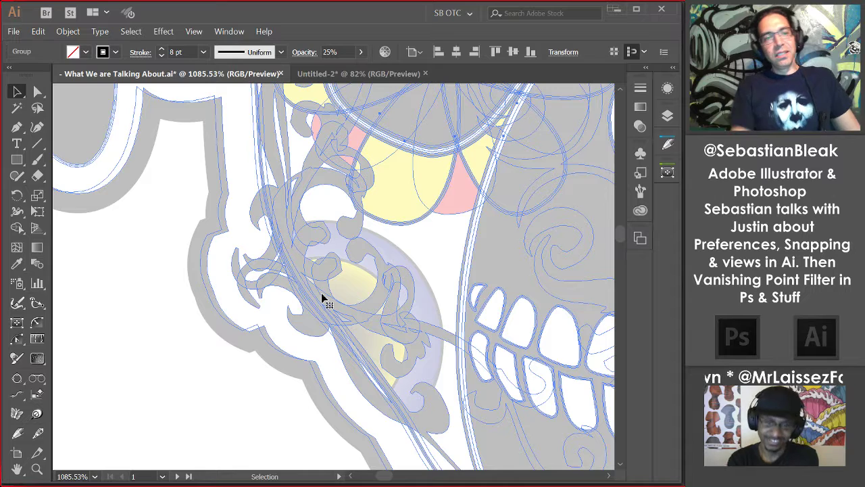
pyautogui.hotkey('ctrl', '0')
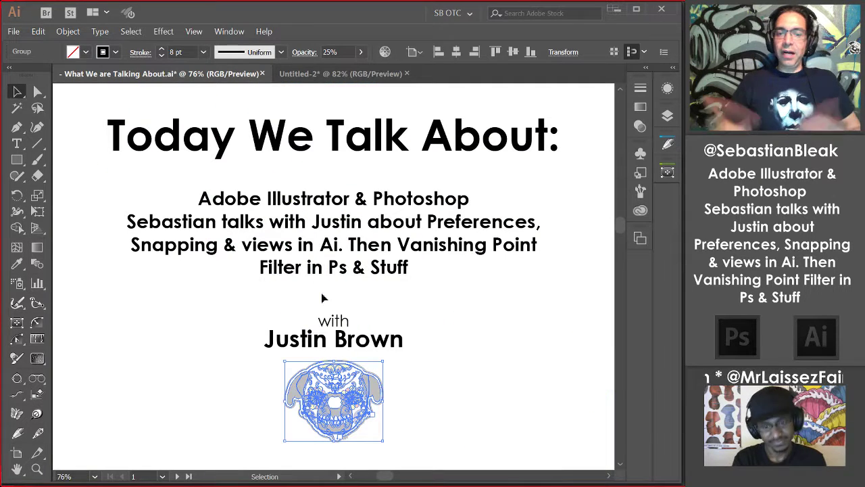
pyautogui.click(159, 307)
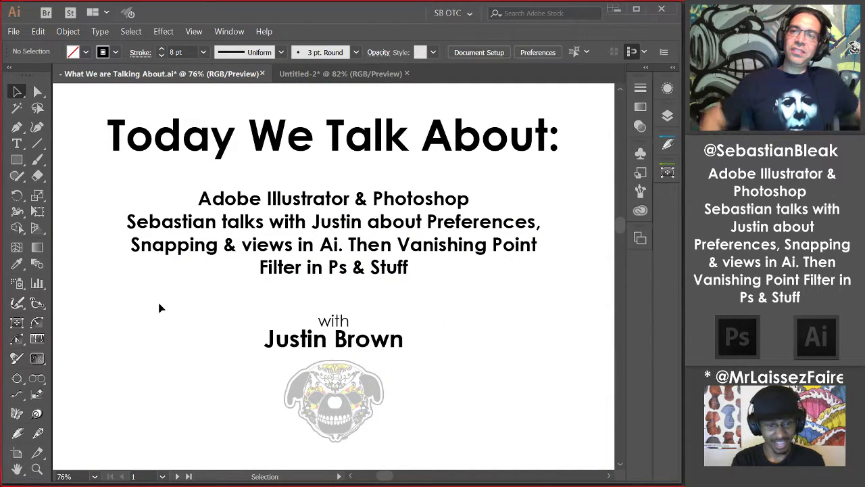
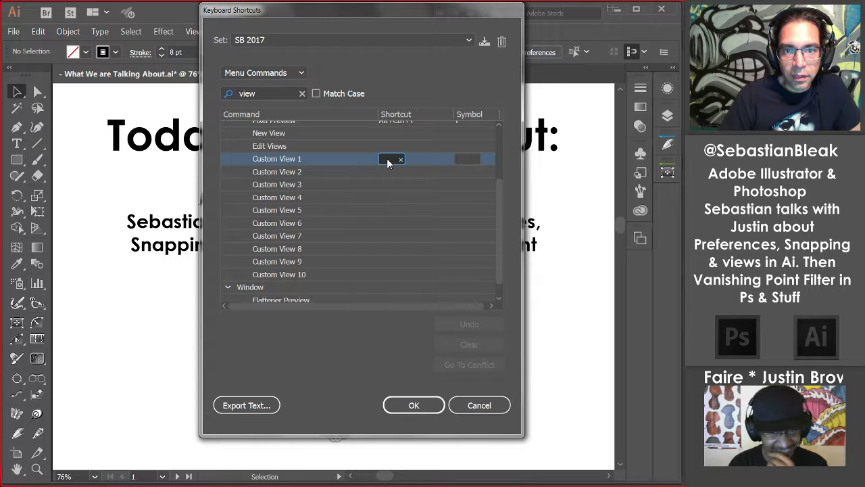
# Step: Switch the keyboard shortcut set to Justins Keys and assign Ctrl+L to Custom View 1
pyautogui.click(459, 40)
pyautogui.click(403, 91)
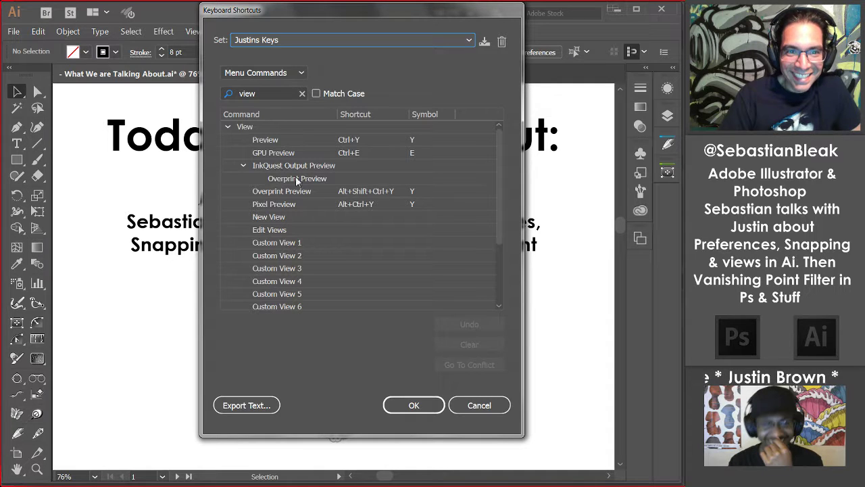
pyautogui.click(322, 248)
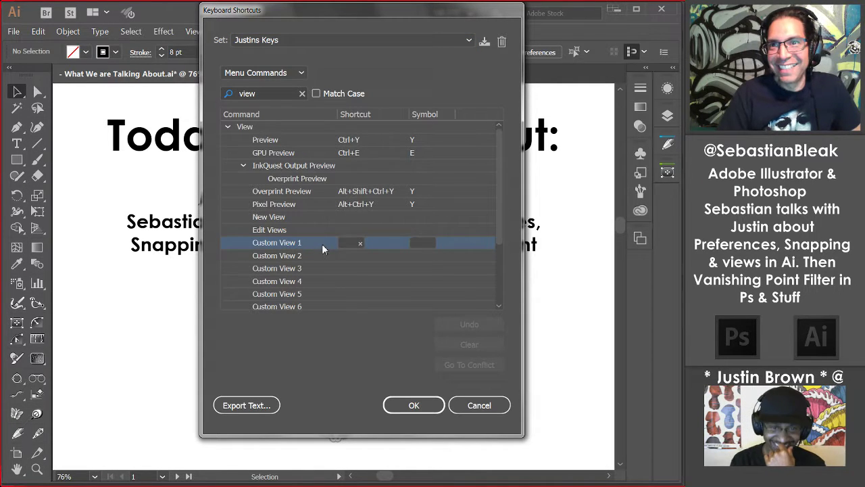
pyautogui.click(350, 244)
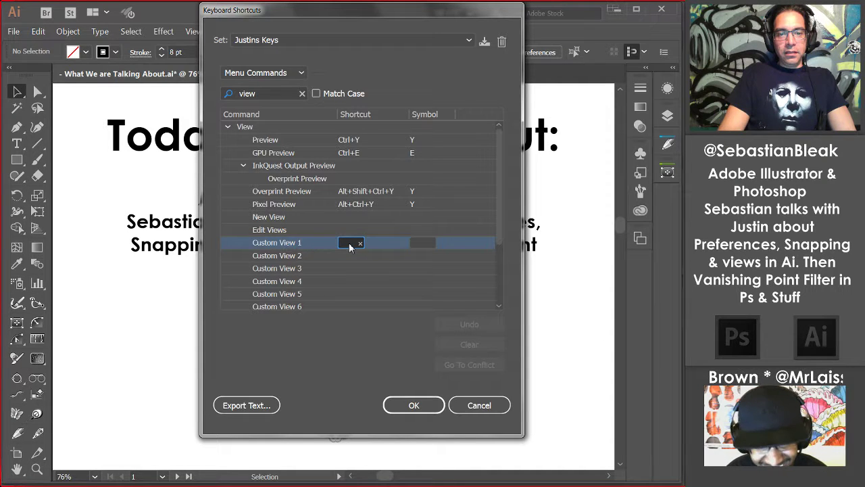
pyautogui.press('1')
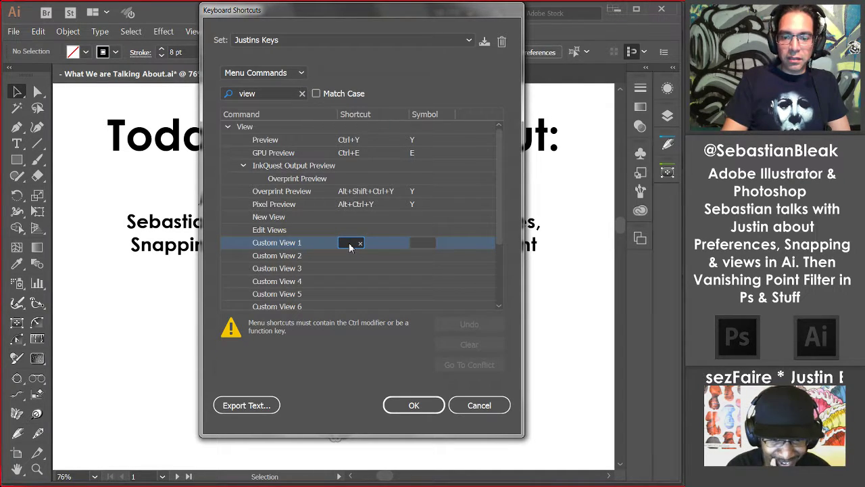
pyautogui.hotkey('ctrl', 'l')
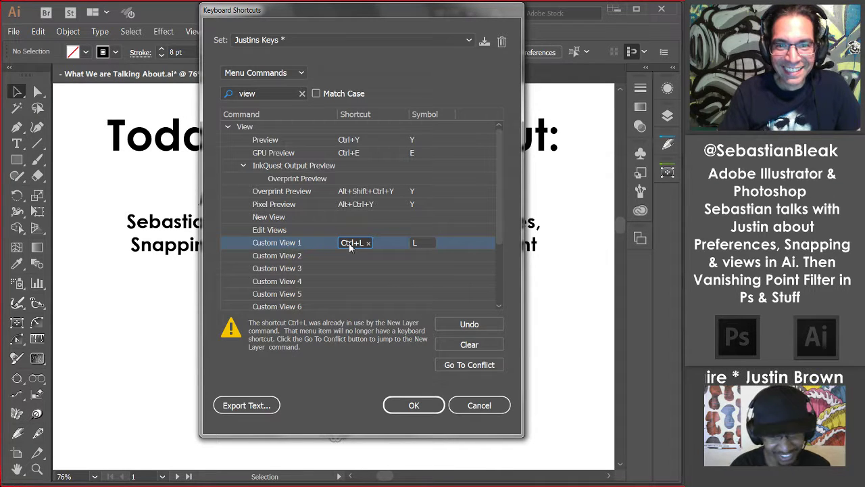
# Step: Replace the shortcut for Custom View 1 with F7
pyautogui.click(360, 244)
pyautogui.click(360, 244)
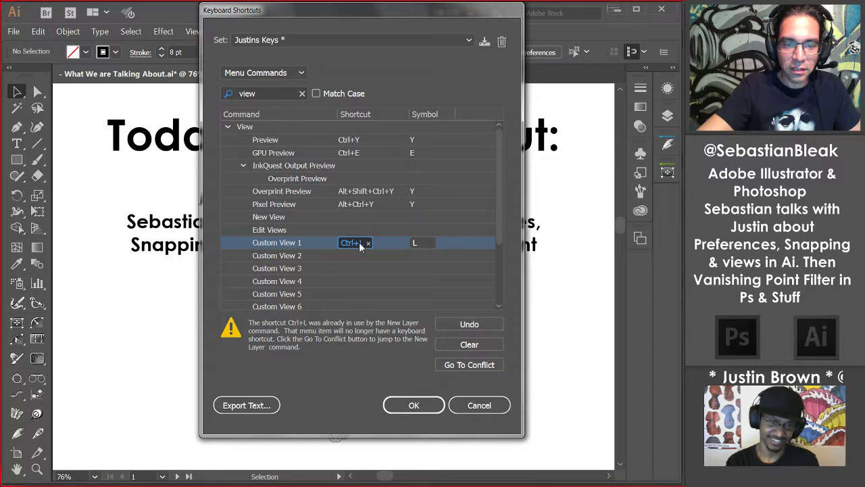
pyautogui.press('F7')
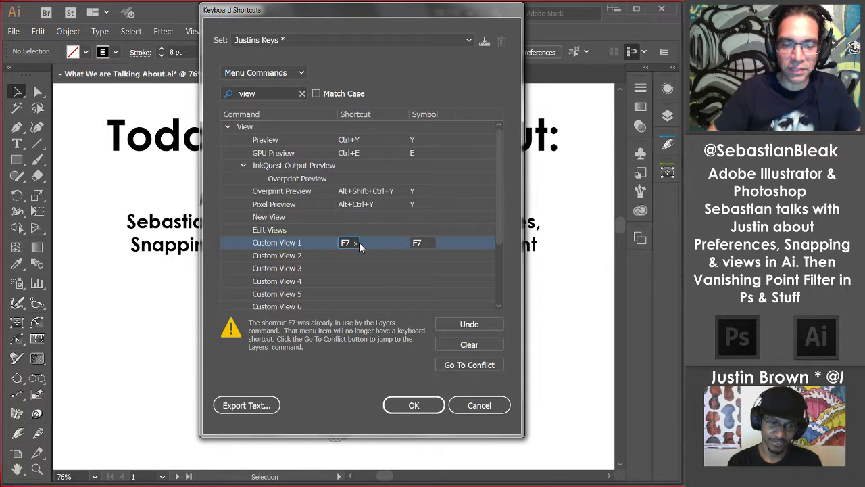
# Step: Overwrite the Justins Keys shortcut set with the changes and test recalling the saved Left Cheek view before returning to the first artboard
pyautogui.click(397, 405)
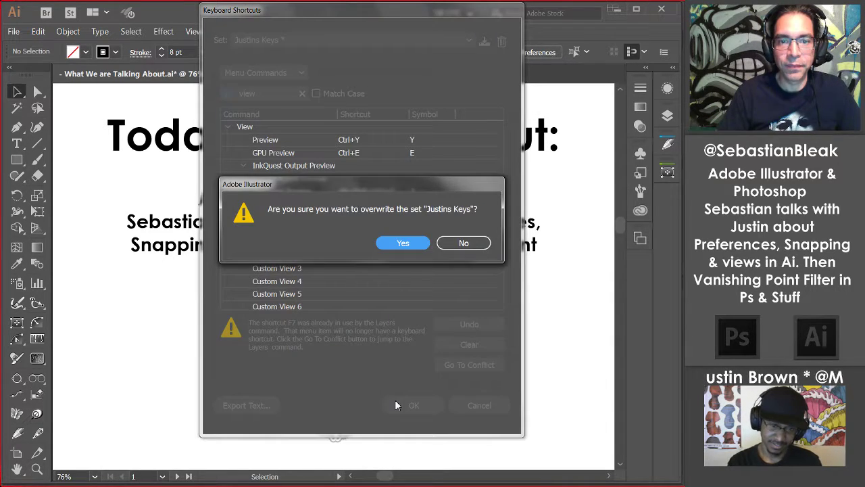
pyautogui.click(408, 242)
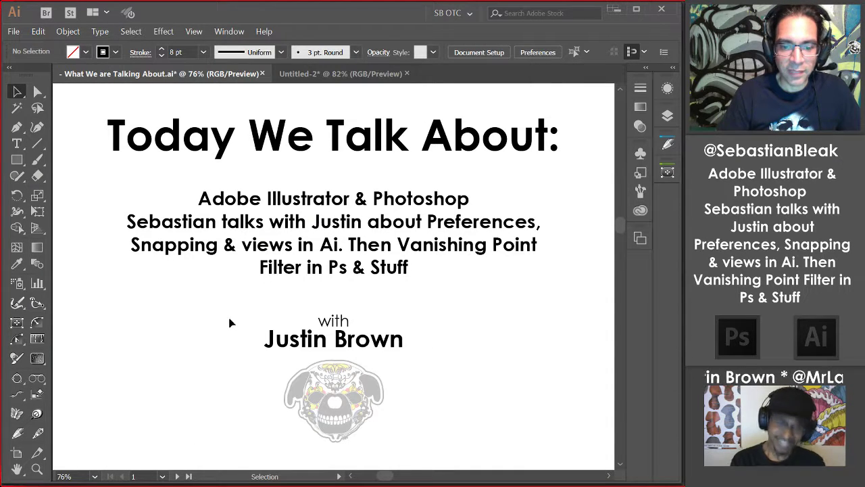
pyautogui.press('F1')
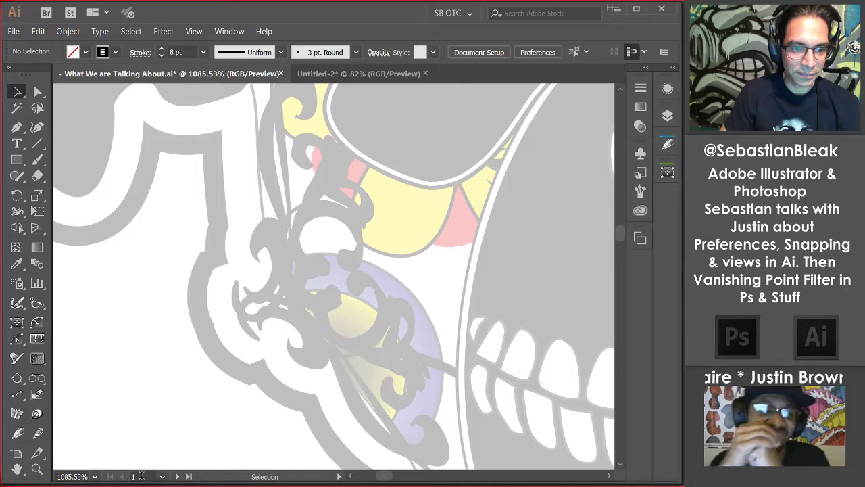
pyautogui.click(177, 476)
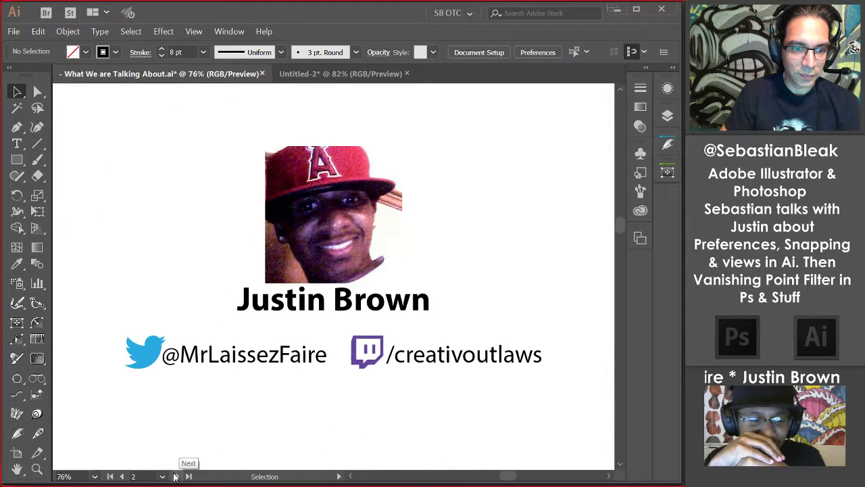
pyautogui.click(119, 476)
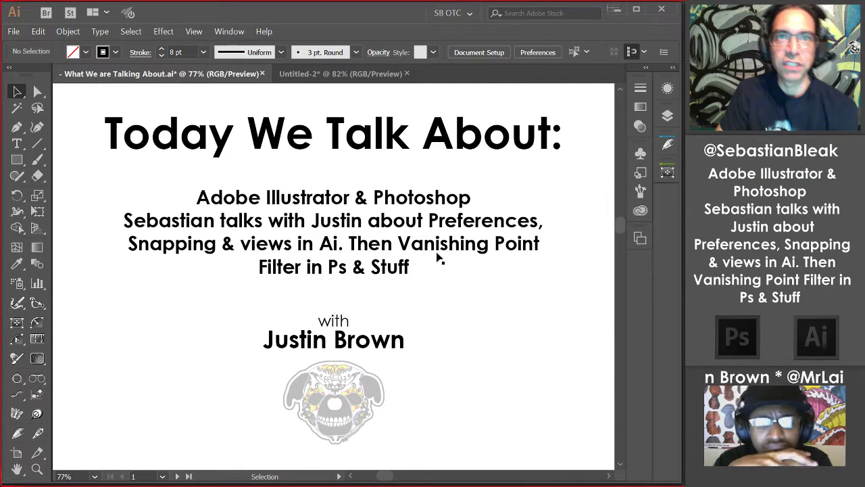
# Step: Switch to Photoshop, show Layer 2 with the CD cover artwork, and shift the artwork slightly sideways to X 31 px
pyautogui.hotkey('alt', 'Tab')
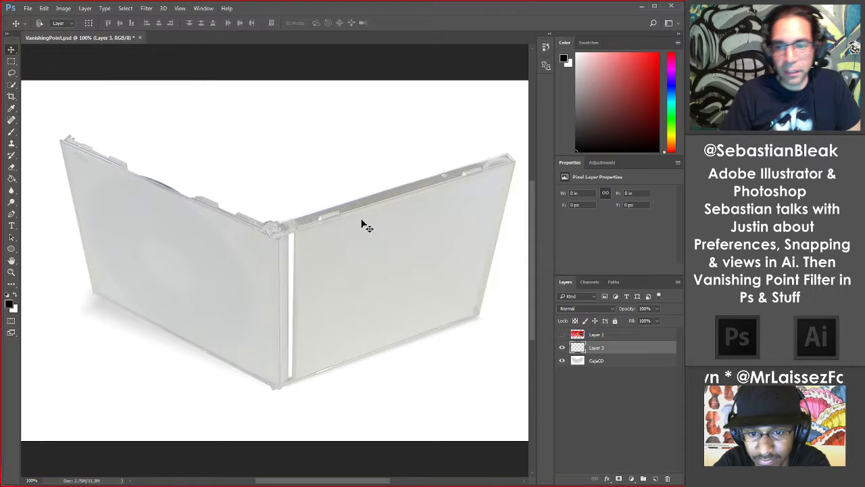
pyautogui.click(562, 335)
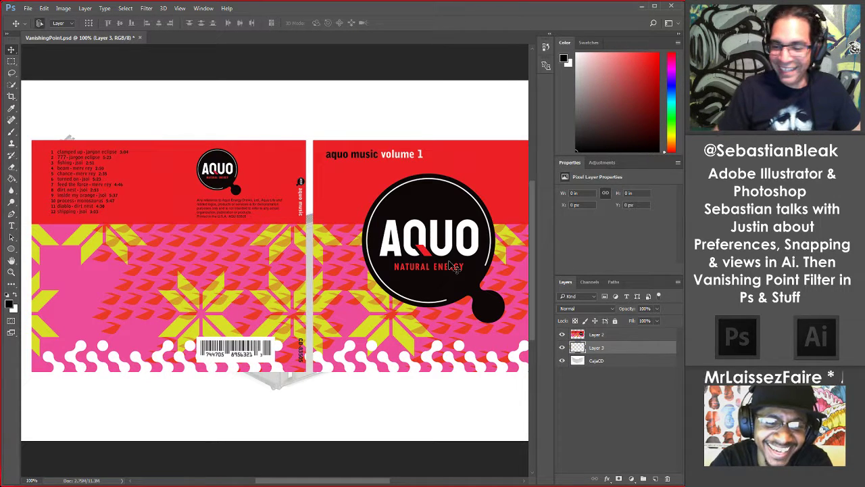
pyautogui.hotkey('ctrl', '0')
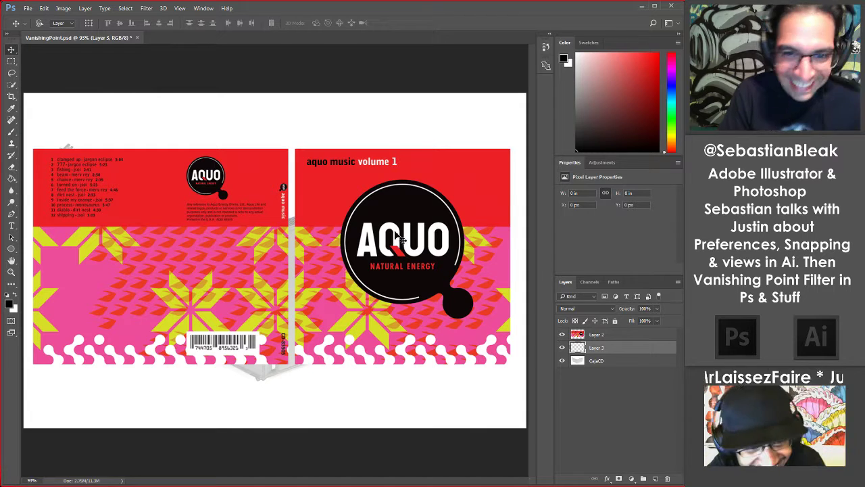
pyautogui.moveTo(394, 230)
pyautogui.mouseDown()
pyautogui.moveTo(396, 217)
pyautogui.moveTo(382, 221)
pyautogui.moveTo(391, 232)
pyautogui.mouseUp()
pyautogui.click(614, 337)
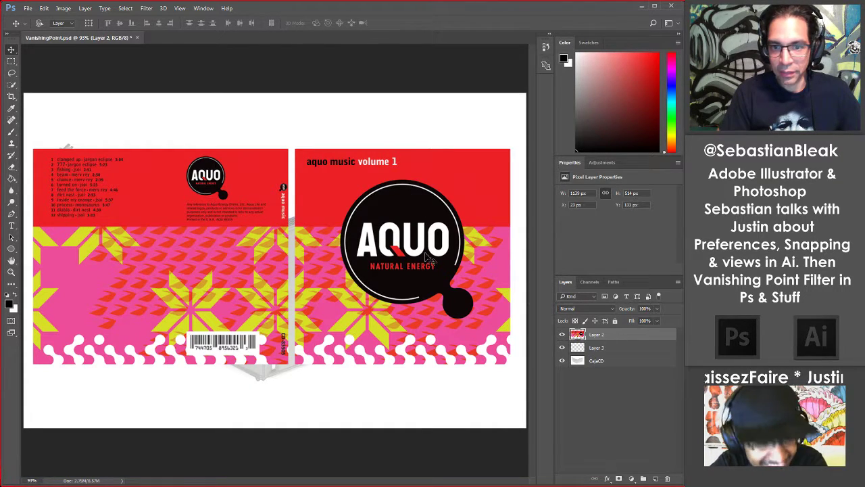
pyautogui.moveTo(344, 187)
pyautogui.mouseDown()
pyautogui.moveTo(345, 194)
pyautogui.moveTo(361, 187)
pyautogui.moveTo(349, 180)
pyautogui.mouseUp()
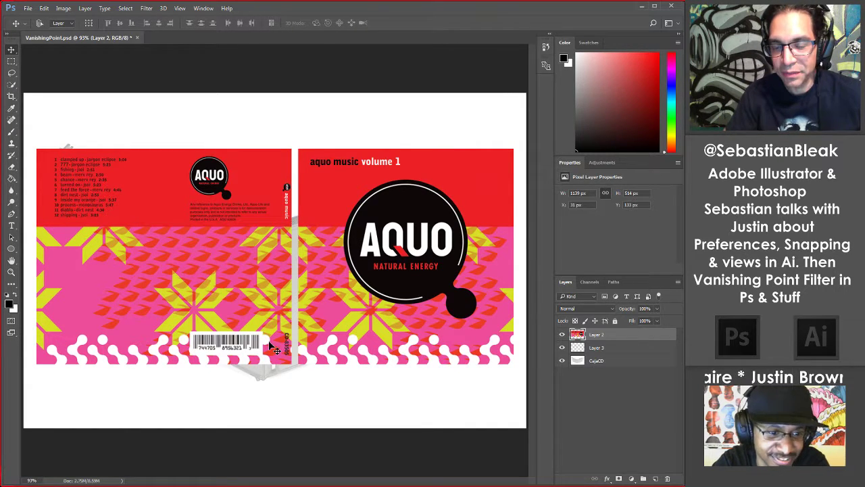
# Step: Hide the cover artwork on Layer 2, toggle the CajaCD layer off and on, and select the empty Layer 3
pyautogui.click(562, 334)
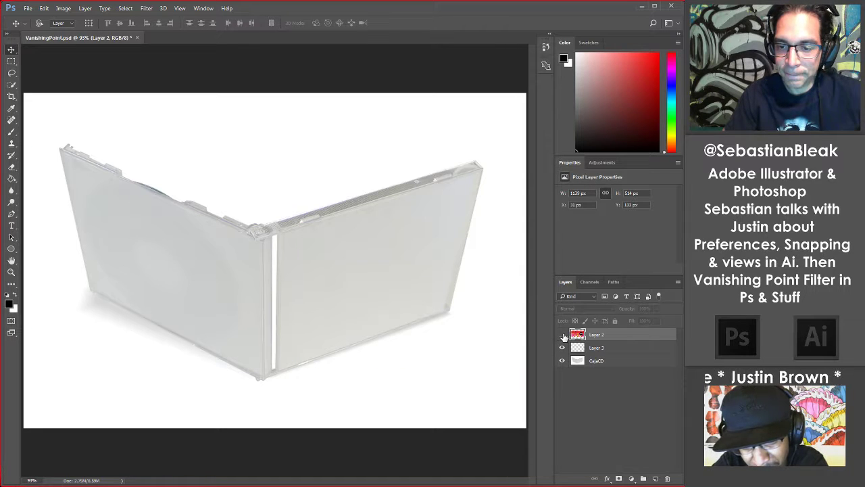
pyautogui.click(608, 360)
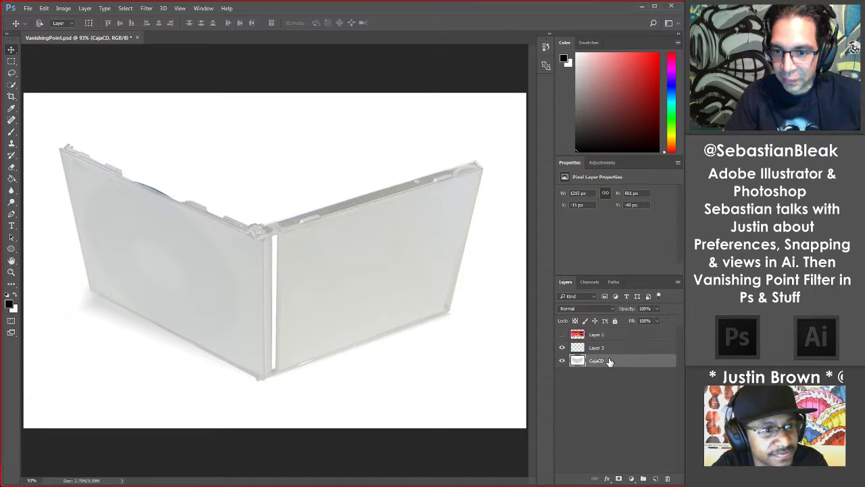
pyautogui.click(561, 360)
pyautogui.click(562, 361)
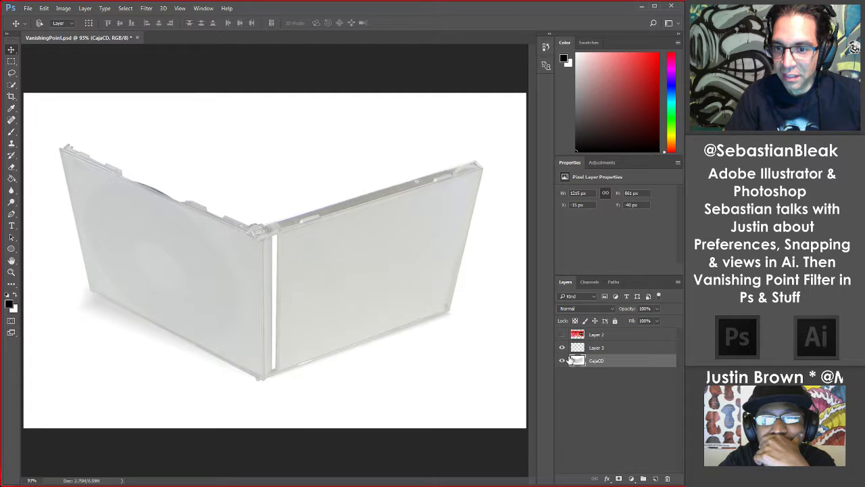
pyautogui.click(626, 352)
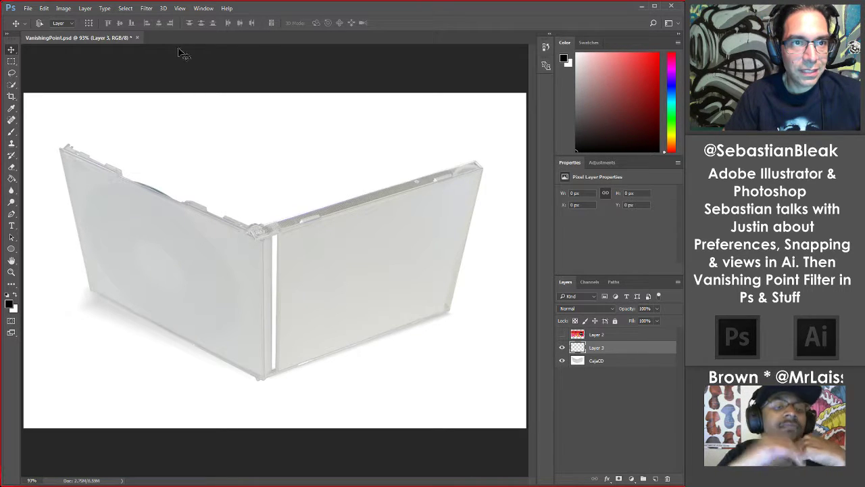
# Step: Open the Vanishing Point filter and fit a four-corner perspective plane to the left half of the CD case
pyautogui.click(147, 9)
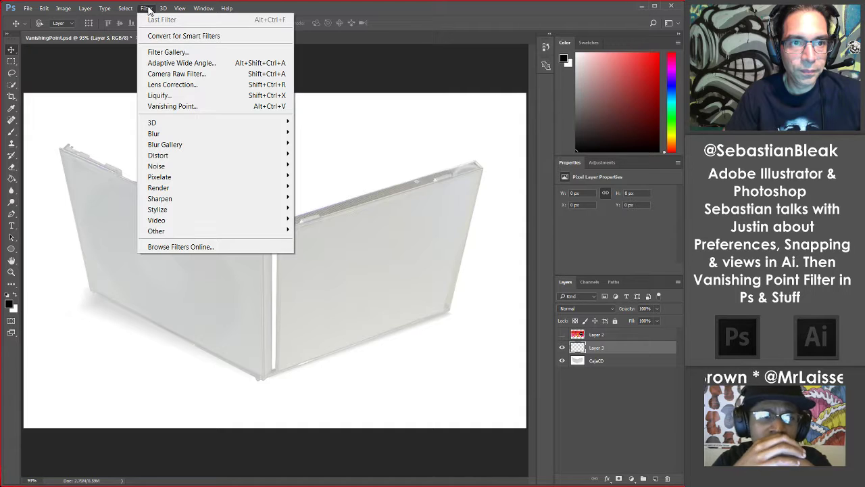
pyautogui.click(215, 110)
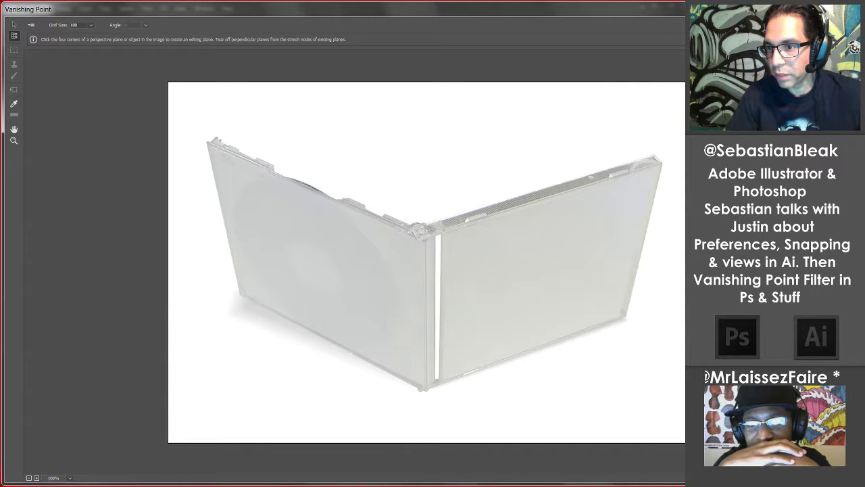
pyautogui.moveTo(862, 128); pyautogui.dragTo(681, 135)
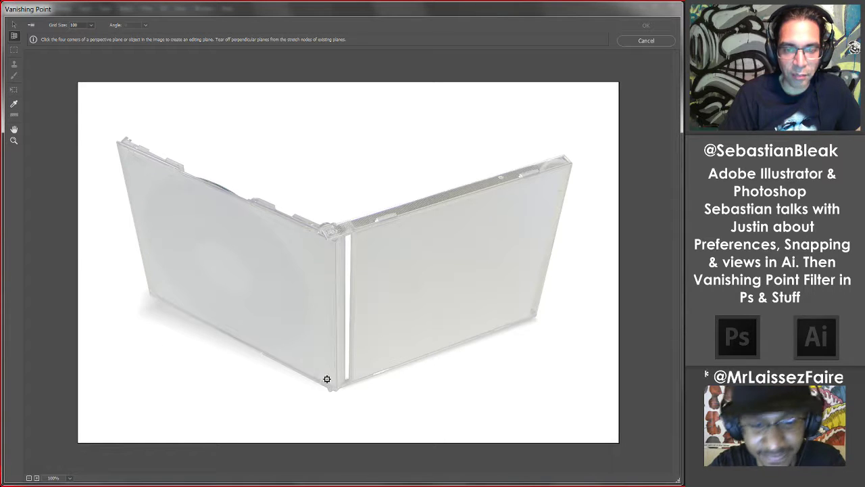
pyautogui.click(152, 296)
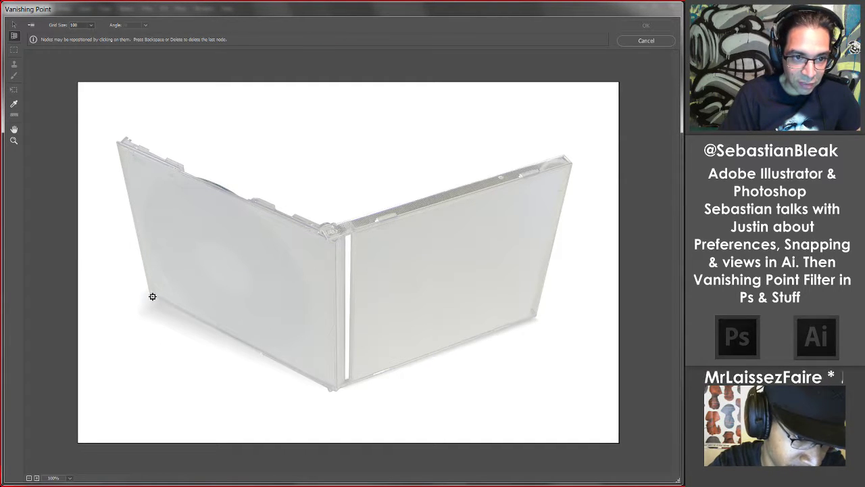
pyautogui.click(336, 388)
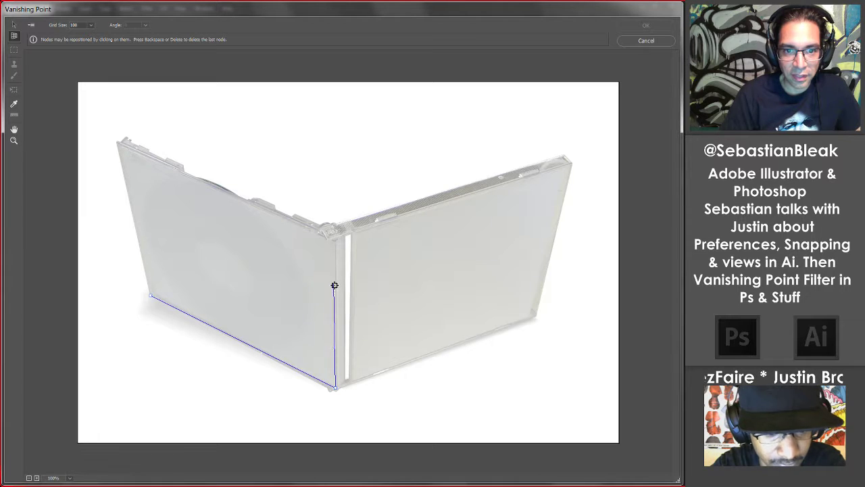
pyautogui.click(336, 244)
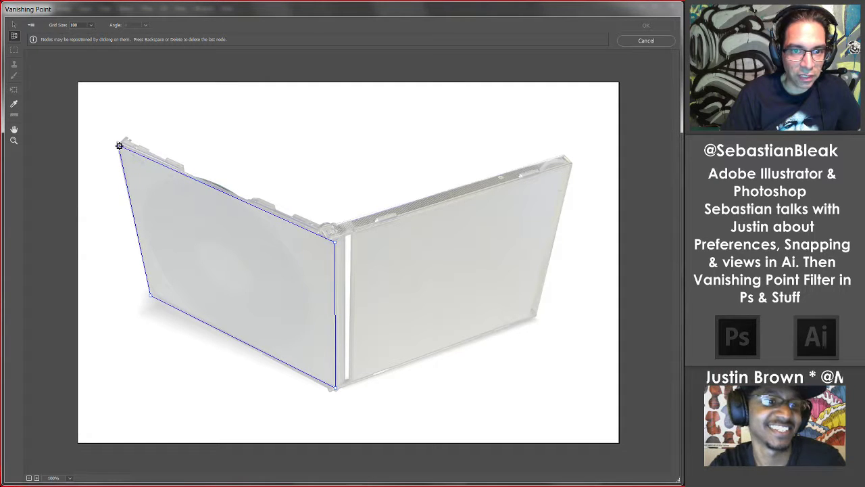
pyautogui.click(119, 146)
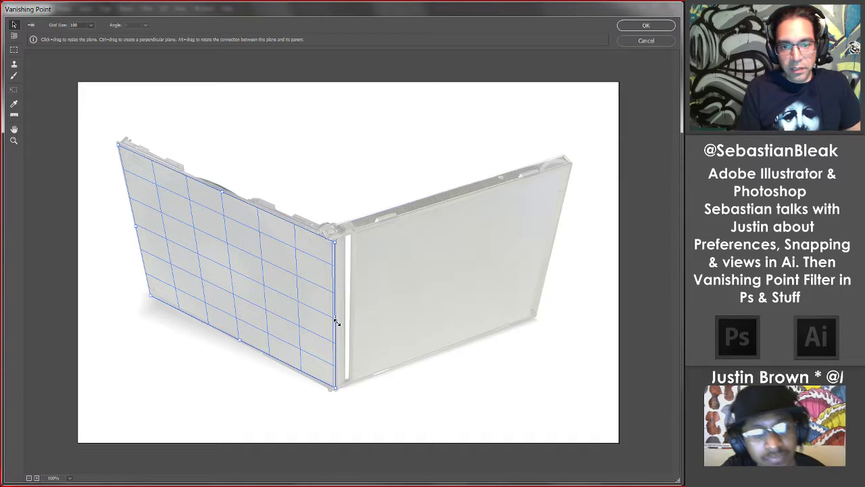
pyautogui.moveTo(336, 323); pyautogui.dragTo(387, 338)
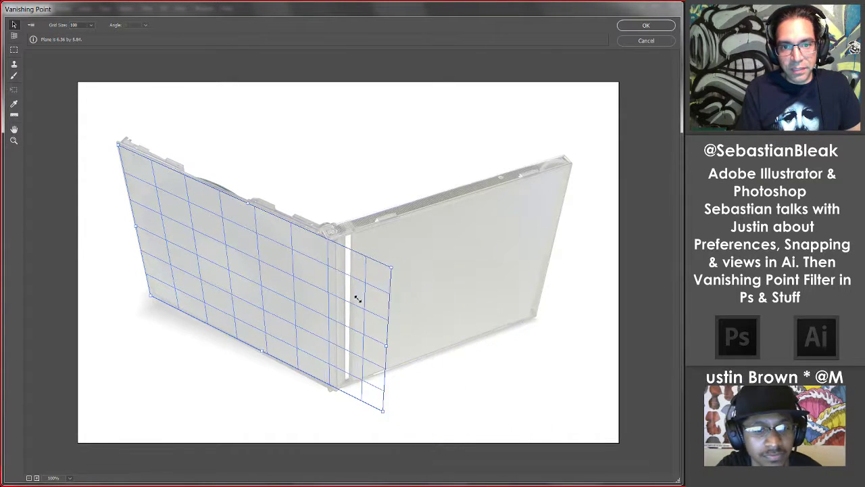
pyautogui.moveTo(357, 299); pyautogui.dragTo(338, 286)
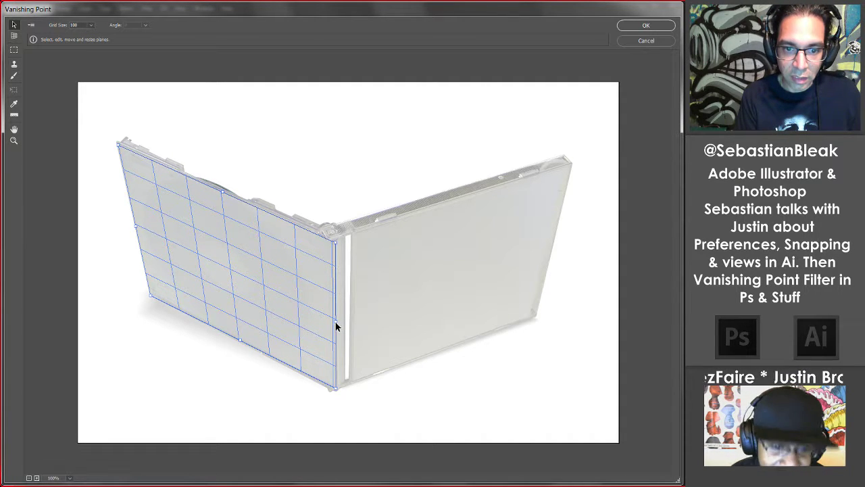
# Step: Tear off two narrow connected planes from the first plane's inner edge to cover the case spine and the white gap
pyautogui.press('ctrl')
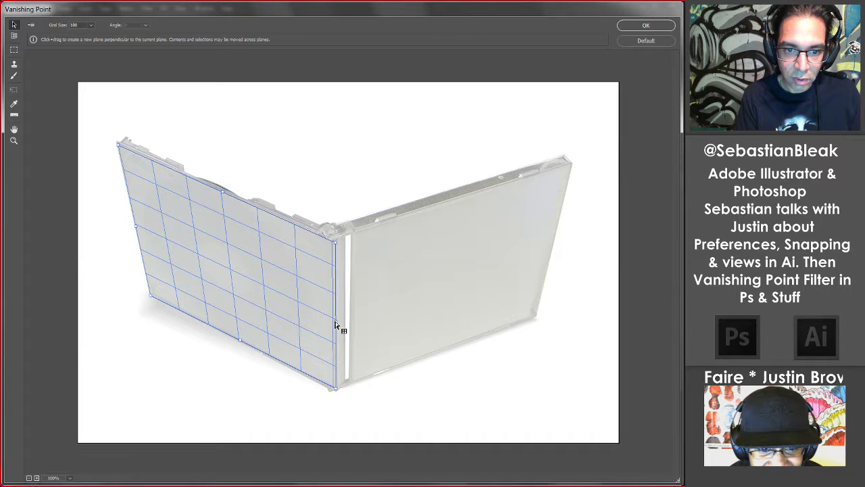
pyautogui.moveTo(336, 325)
pyautogui.mouseDown()
pyautogui.moveTo(343, 332)
pyautogui.moveTo(363, 303)
pyautogui.moveTo(315, 348)
pyautogui.moveTo(291, 399)
pyautogui.moveTo(247, 412)
pyautogui.moveTo(223, 441)
pyautogui.moveTo(326, 350)
pyautogui.moveTo(395, 247)
pyautogui.moveTo(340, 309)
pyautogui.mouseUp()
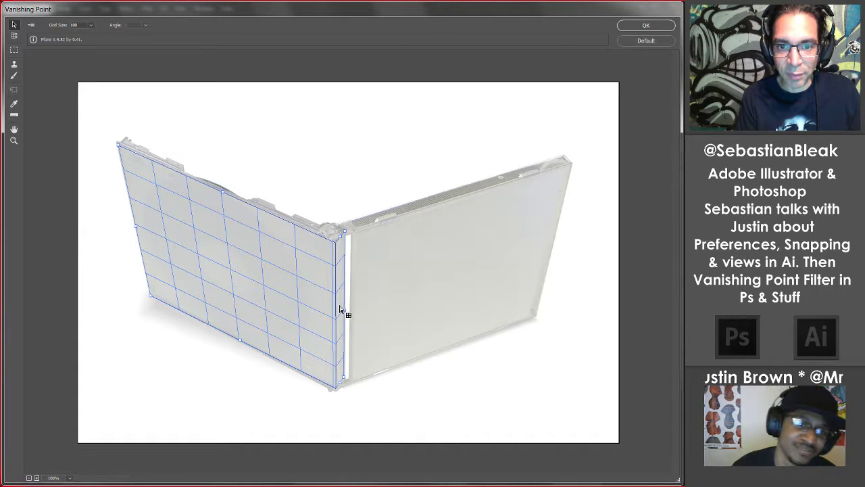
pyautogui.moveTo(340, 309); pyautogui.dragTo(338, 309)
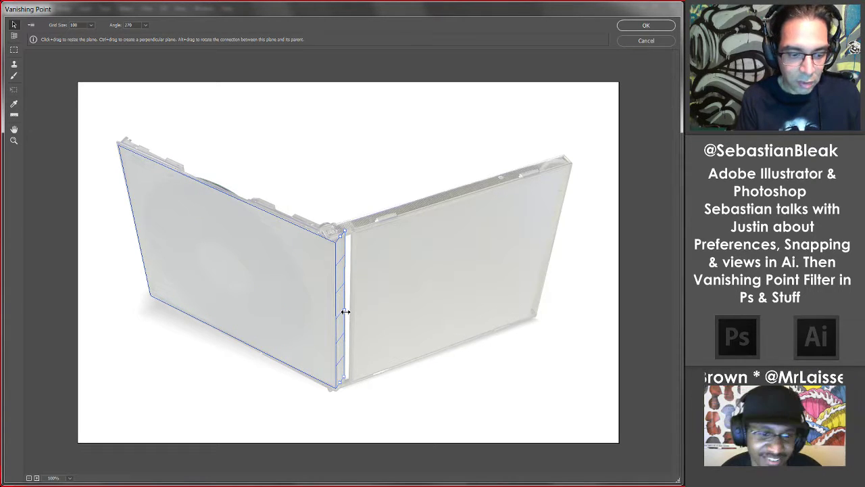
pyautogui.moveTo(345, 311); pyautogui.dragTo(351, 314)
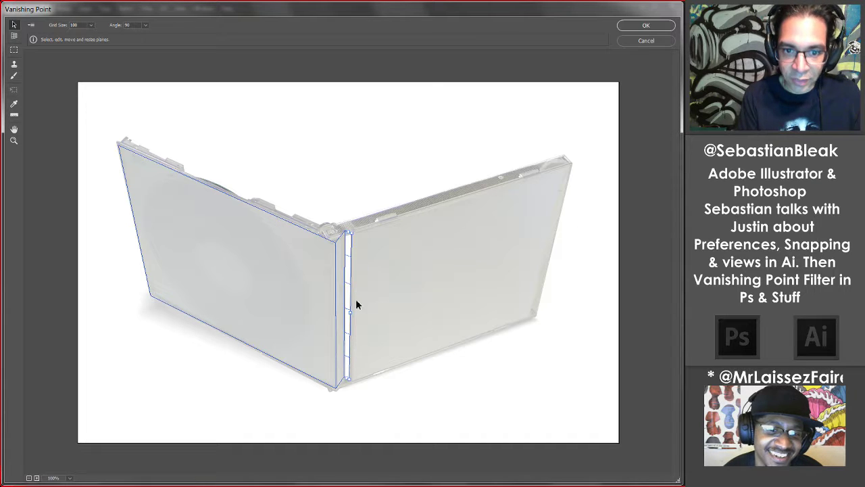
# Step: Tear off a connected plane, rotate it to 233 degrees, extend it over the case's right half, and accept the Vanishing Point planes
pyautogui.press('ctrl')
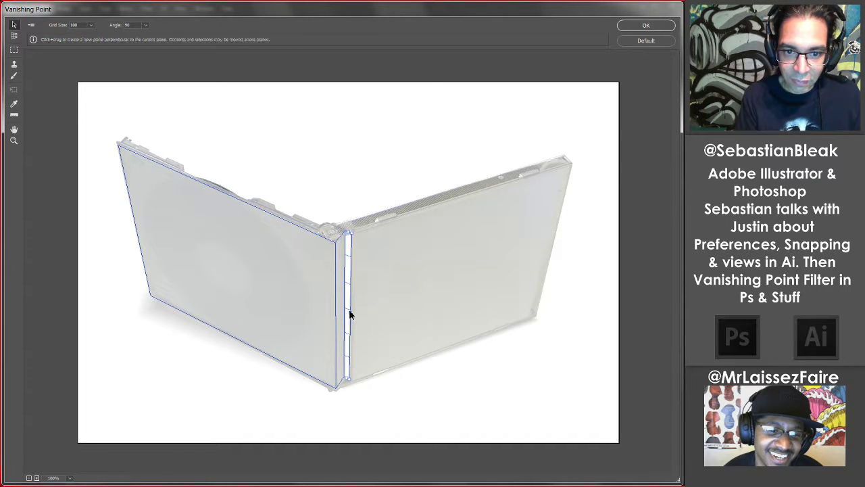
pyautogui.moveTo(352, 315); pyautogui.dragTo(521, 242)
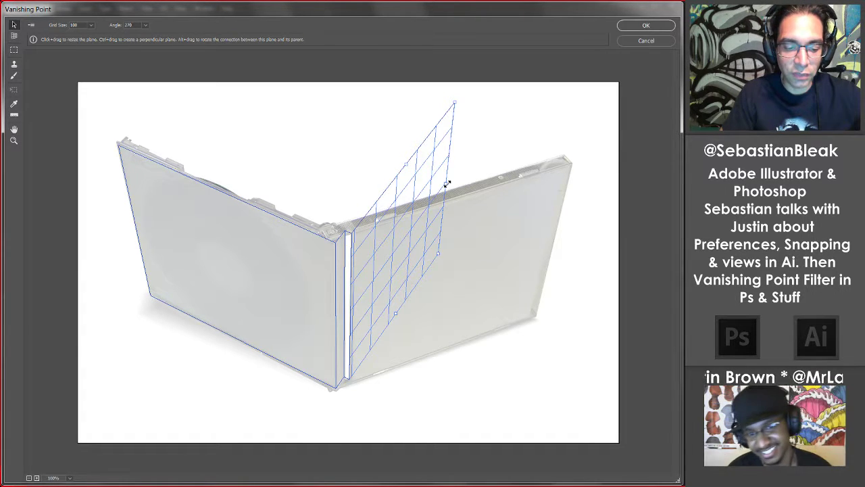
pyautogui.press('alt')
pyautogui.moveTo(447, 184); pyautogui.dragTo(442, 284)
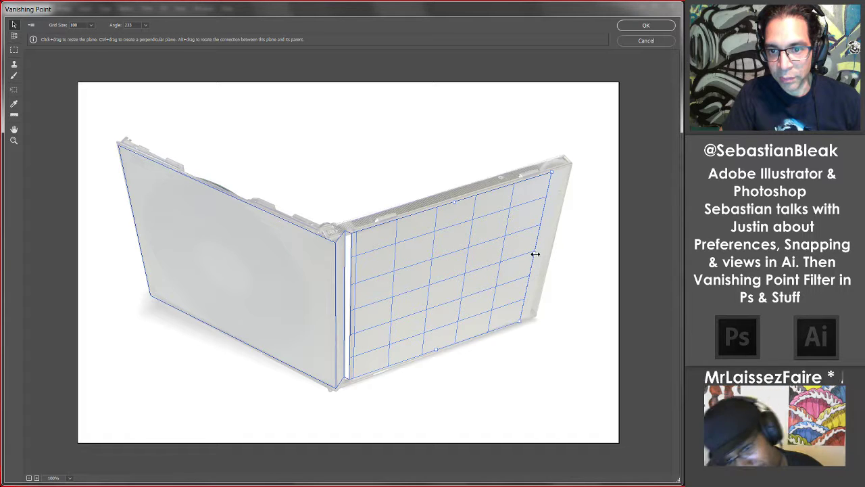
pyautogui.moveTo(534, 252); pyautogui.dragTo(551, 251)
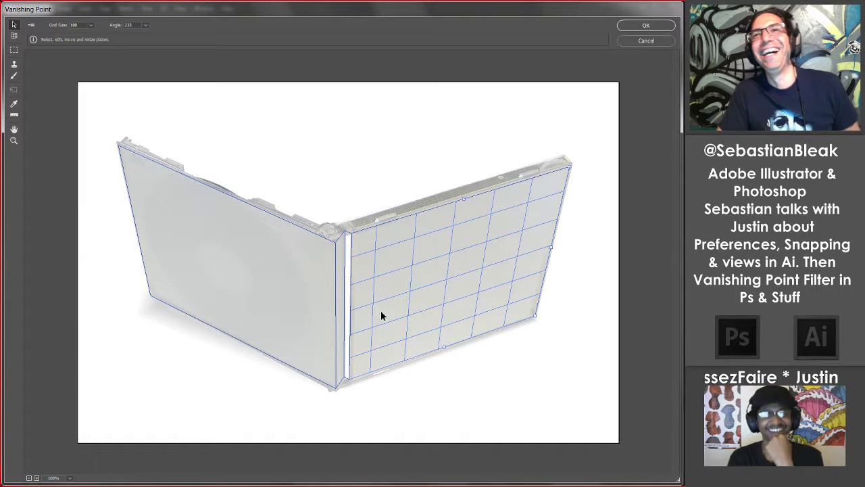
pyautogui.click(629, 26)
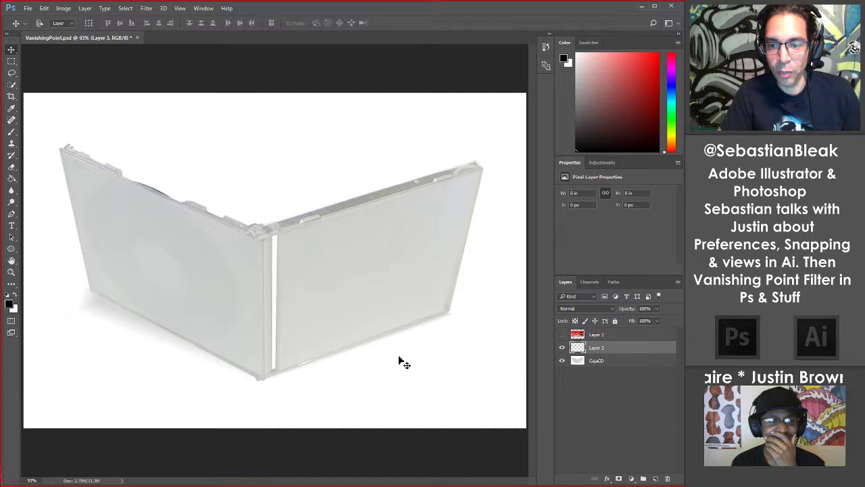
# Step: Show Layer 2, select and copy its cover artwork, hide the layer again, and select the empty Layer 3 with nothing selected on the canvas
pyautogui.click(583, 338)
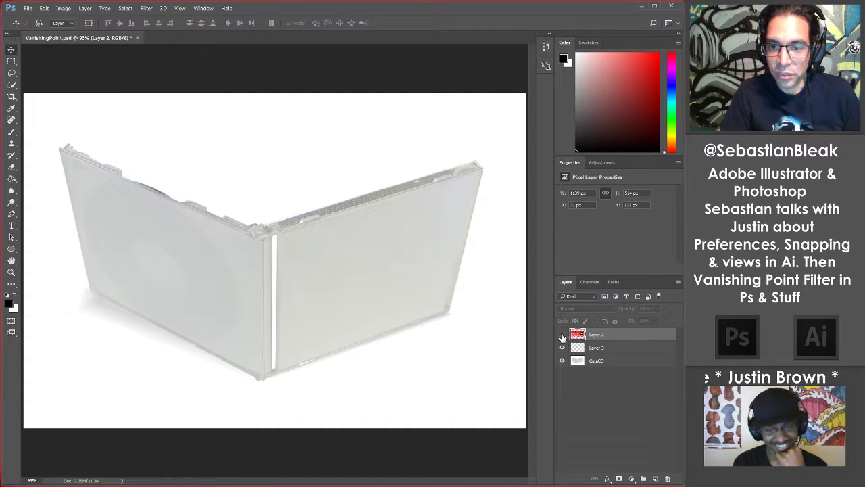
pyautogui.click(561, 335)
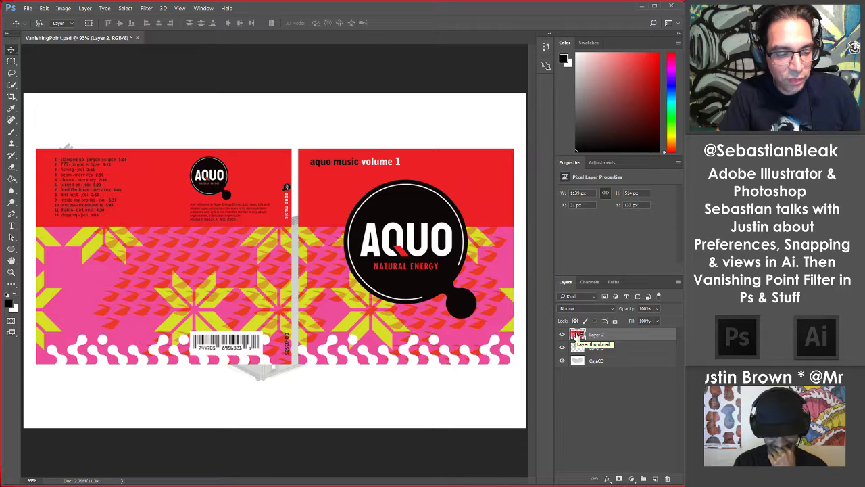
pyautogui.keyDown('ctrl'); pyautogui.click(579, 341); pyautogui.keyUp('ctrl')
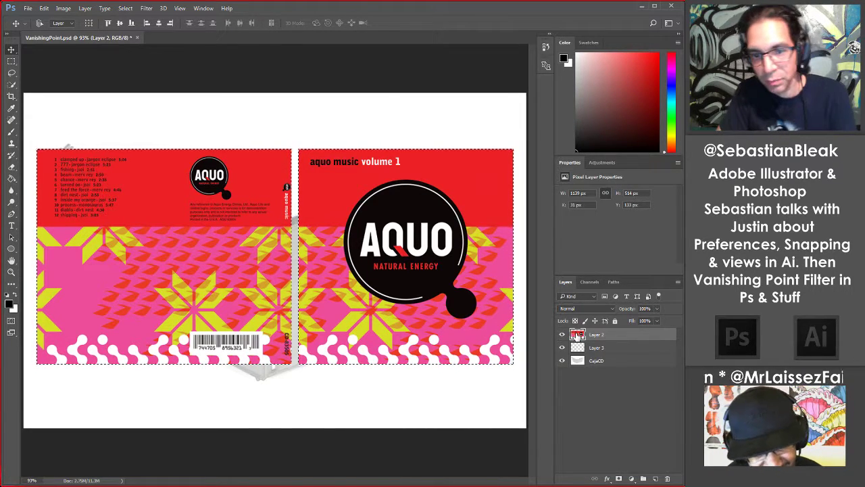
pyautogui.click(563, 336)
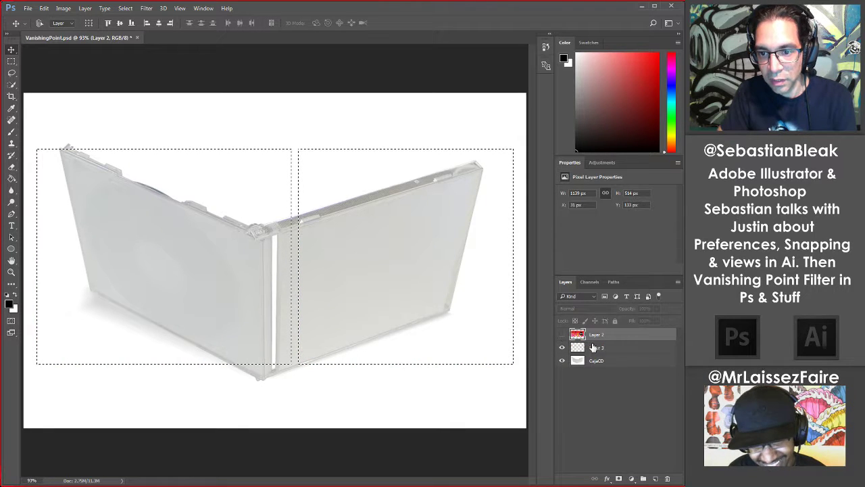
pyautogui.click(629, 349)
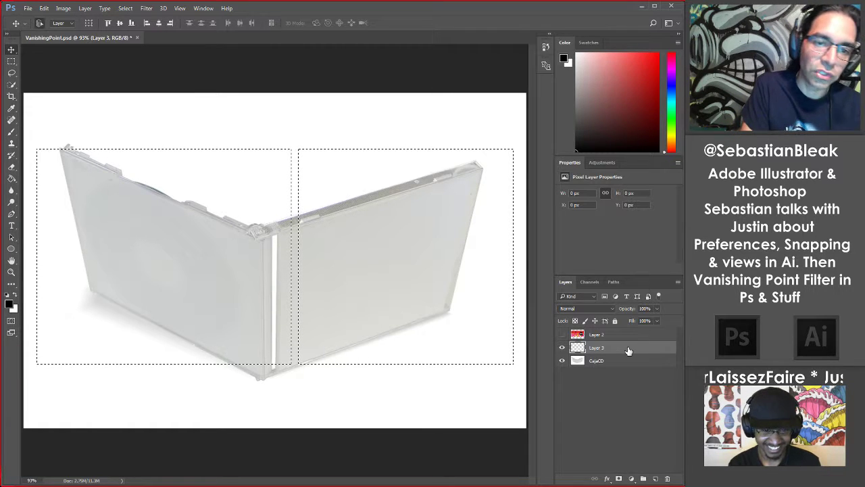
pyautogui.hotkey('ctrl', 'd')
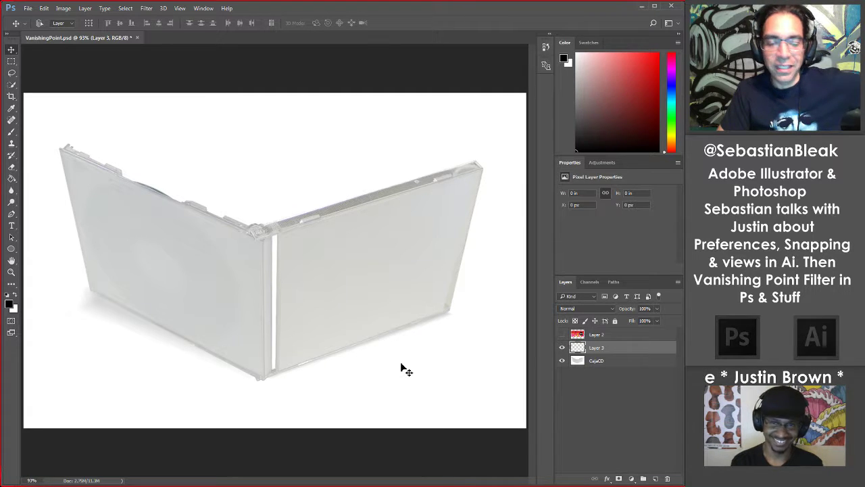
# Step: Reopen the Vanishing Point filter, paste the cover artwork, and move it onto the connected perspective planes of the CD case
pyautogui.hotkey('ctrl', 'alt', 'v')
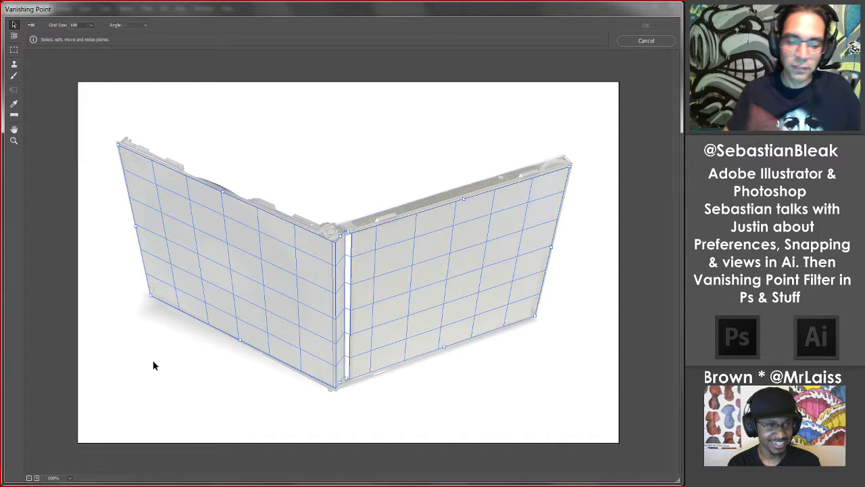
pyautogui.hotkey('ctrl', 'v')
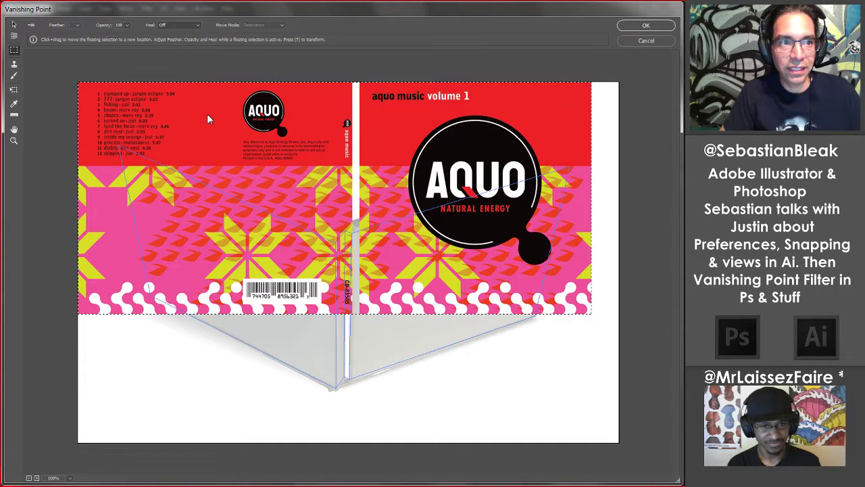
pyautogui.moveTo(208, 114); pyautogui.dragTo(214, 145)
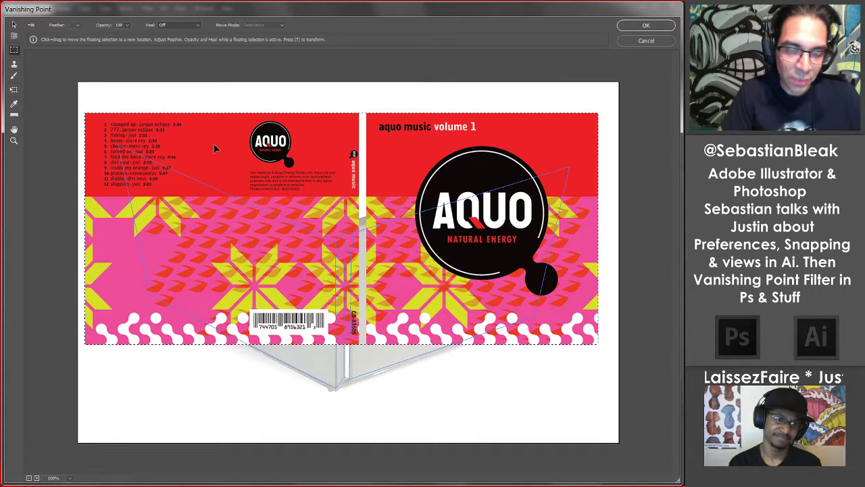
pyautogui.moveTo(214, 148); pyautogui.dragTo(242, 253)
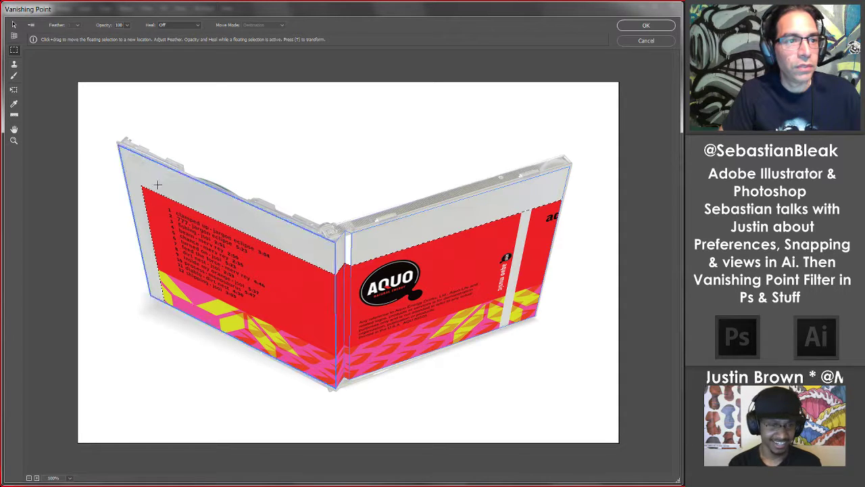
# Step: Scale and position the pasted artwork with the Transform tool to cover the case's back, spine and front, and apply the filter
pyautogui.click(13, 91)
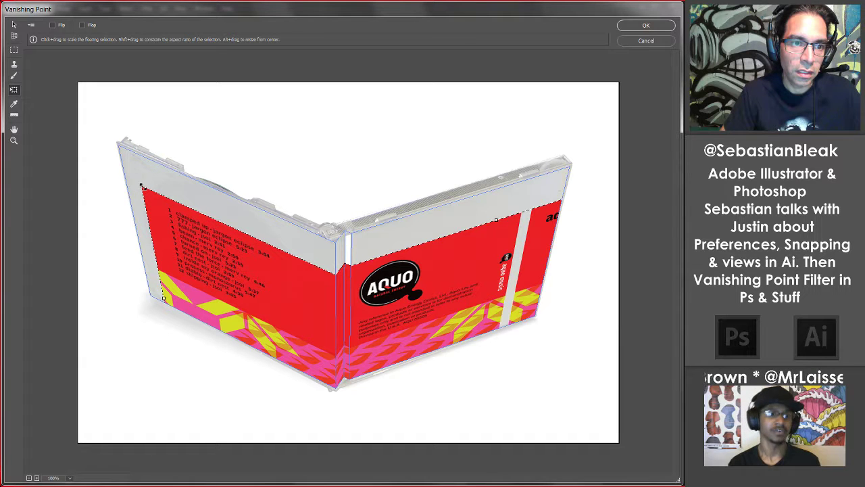
pyautogui.moveTo(141, 184); pyautogui.dragTo(299, 311)
pyautogui.moveTo(413, 332); pyautogui.dragTo(275, 273)
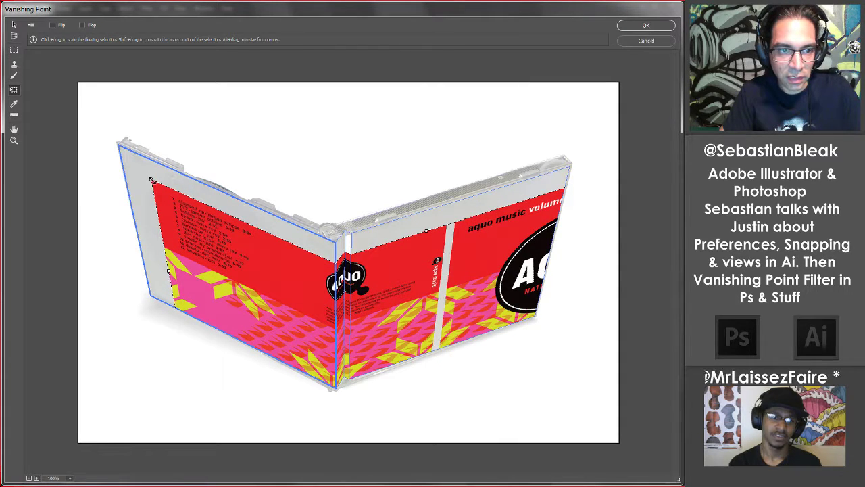
pyautogui.moveTo(152, 179); pyautogui.dragTo(250, 259)
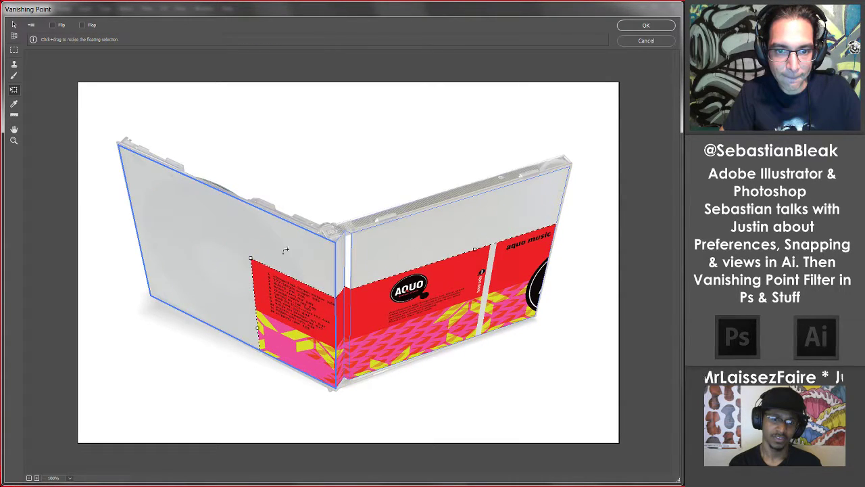
pyautogui.moveTo(416, 318); pyautogui.dragTo(283, 280)
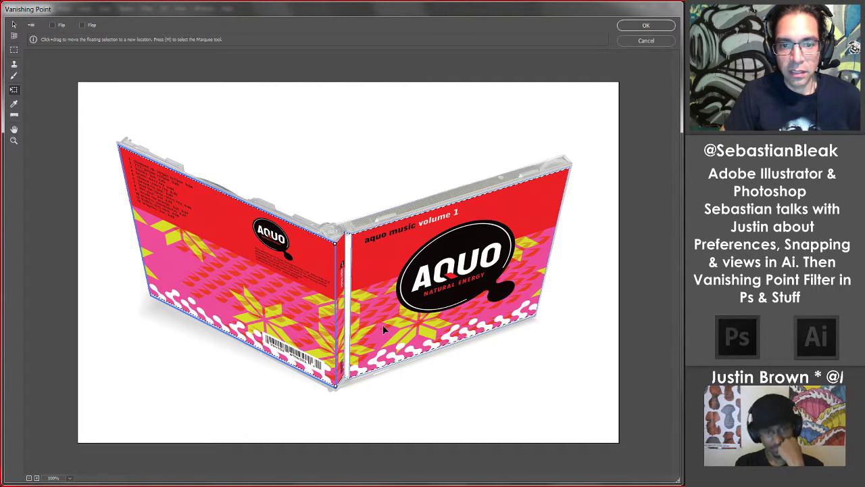
pyautogui.click(626, 28)
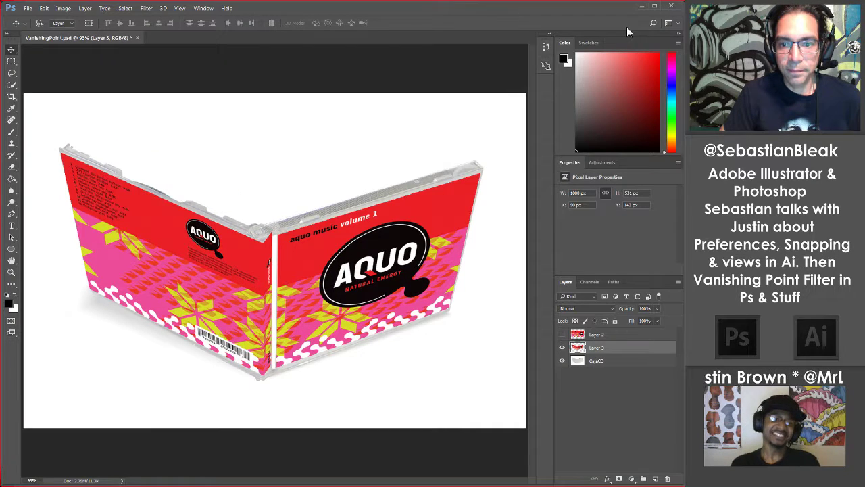
# Step: Toggle the visibility of Layer 2, CajaCD and Layer 3 to compare the flat artwork, the bare case and the wrapped cover
pyautogui.click(562, 335)
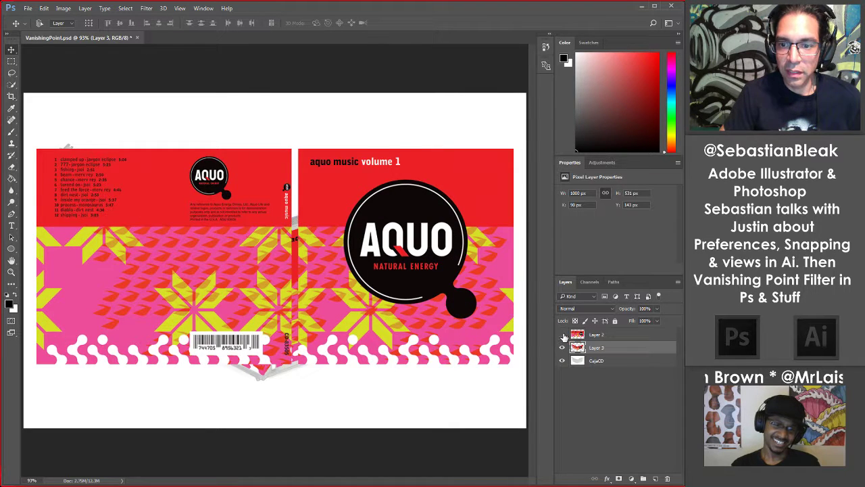
pyautogui.click(562, 335)
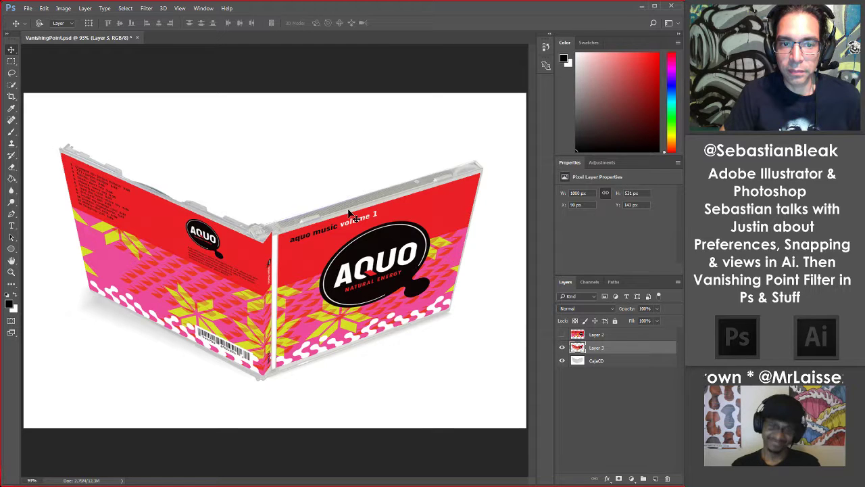
pyautogui.click(562, 361)
pyautogui.click(562, 361)
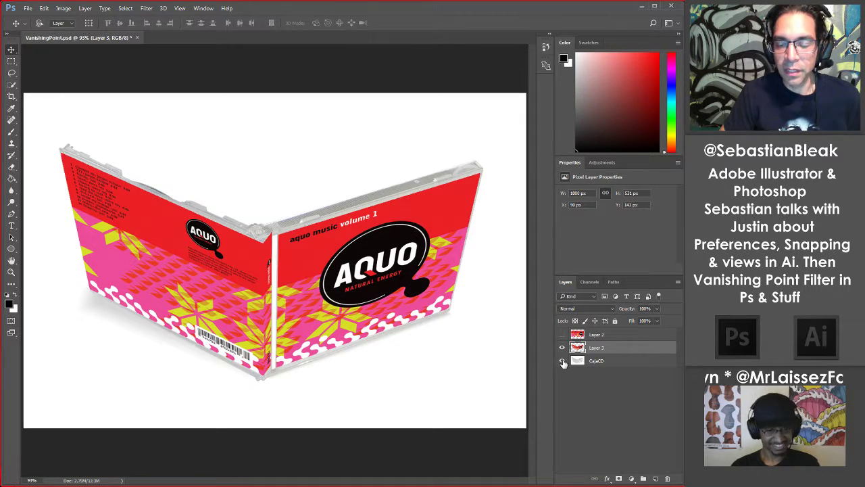
pyautogui.click(621, 336)
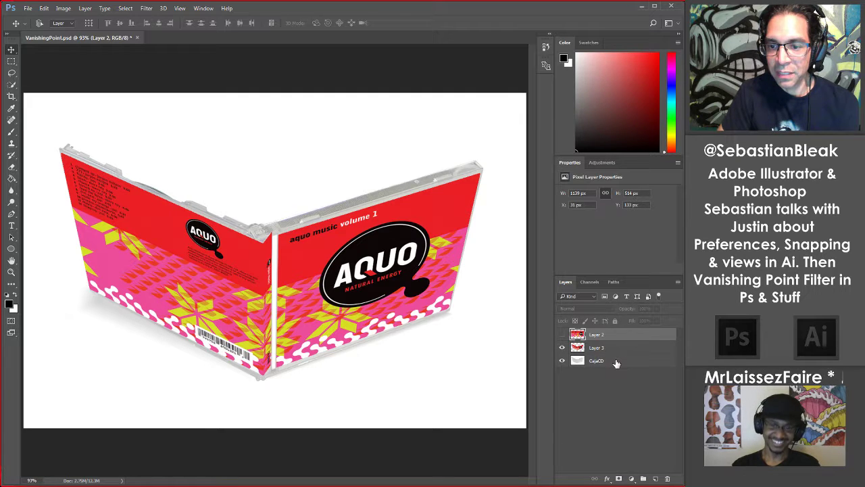
pyautogui.click(614, 349)
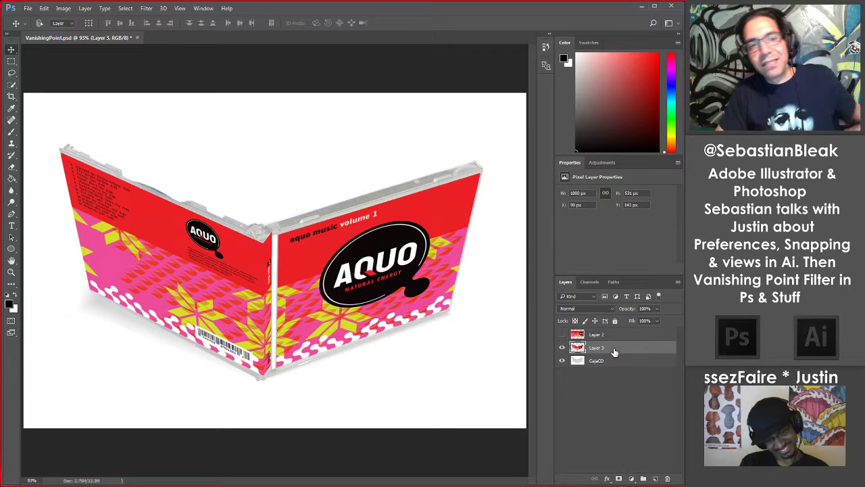
pyautogui.click(563, 348)
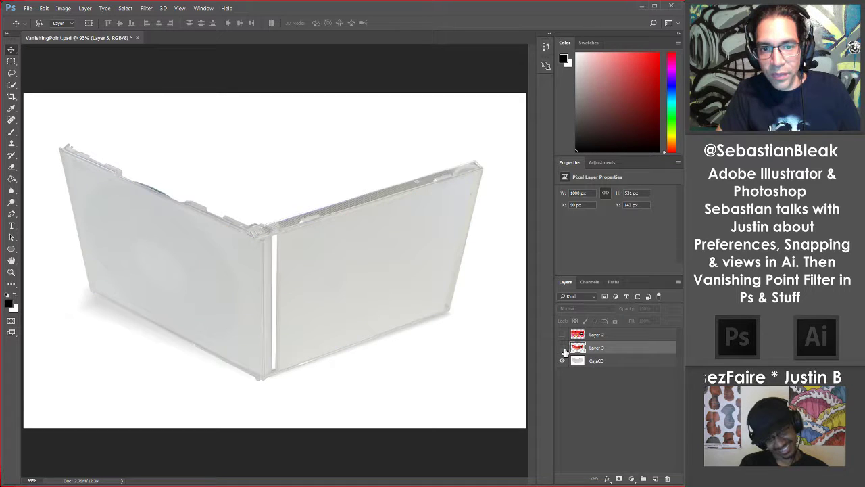
pyautogui.click(563, 348)
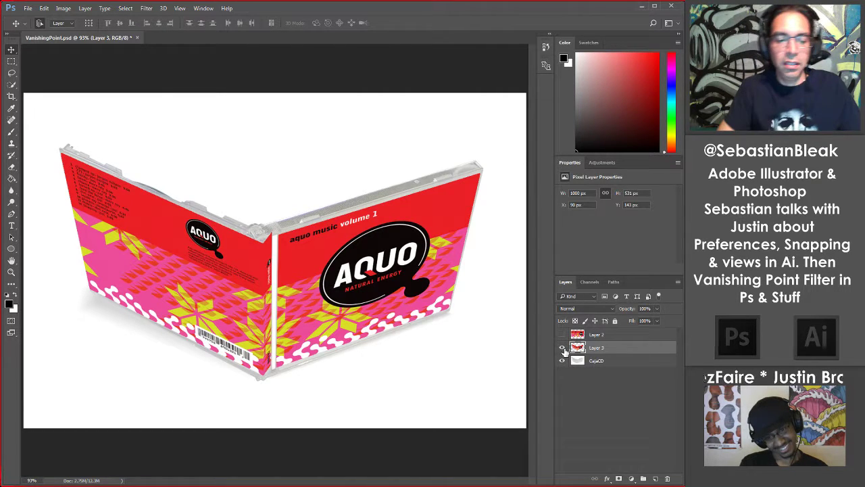
# Step: Reopen the Vanishing Point filter to view the saved planes over the wrapped artwork, and close it without changes
pyautogui.hotkey('ctrl', 'alt', 'v')
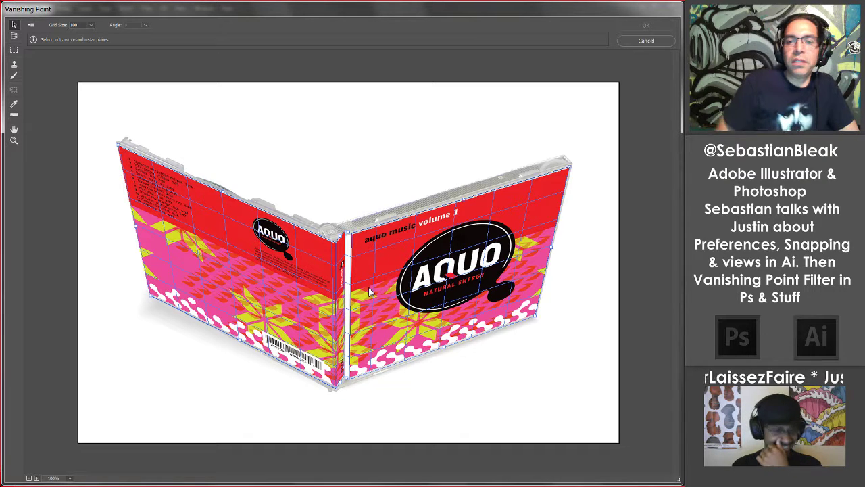
pyautogui.click(630, 42)
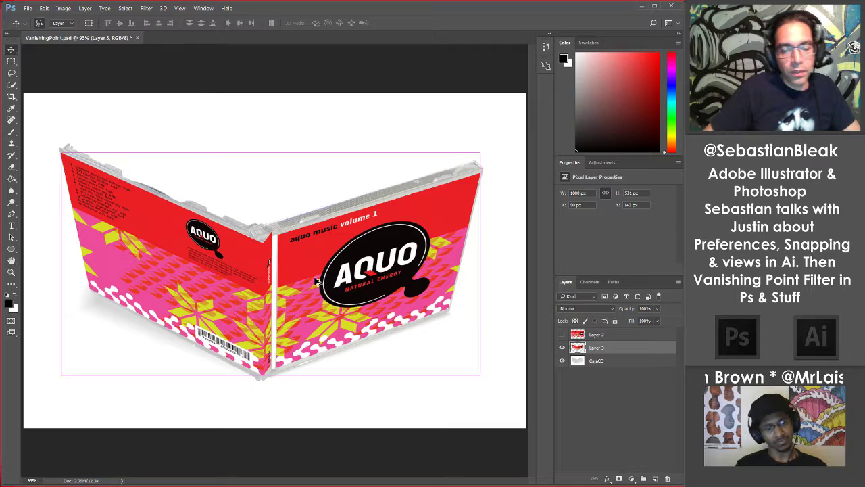
pyautogui.hotkey('ctrl', 'alt', 'v')
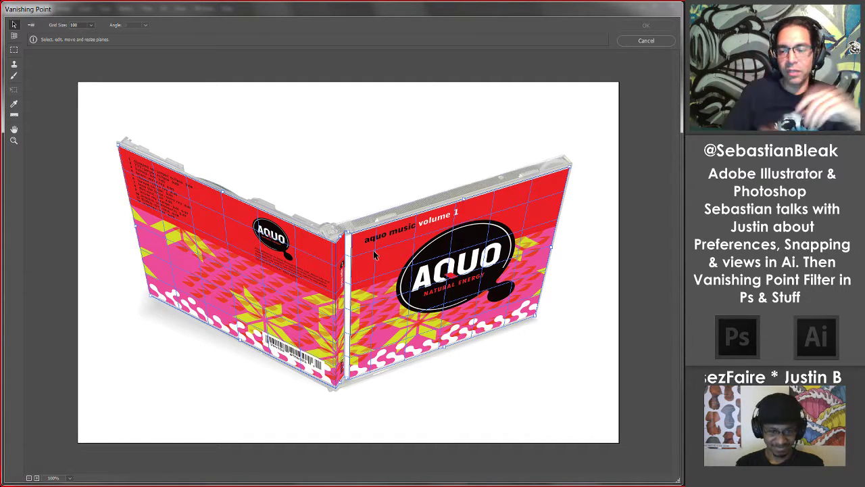
pyautogui.click(627, 44)
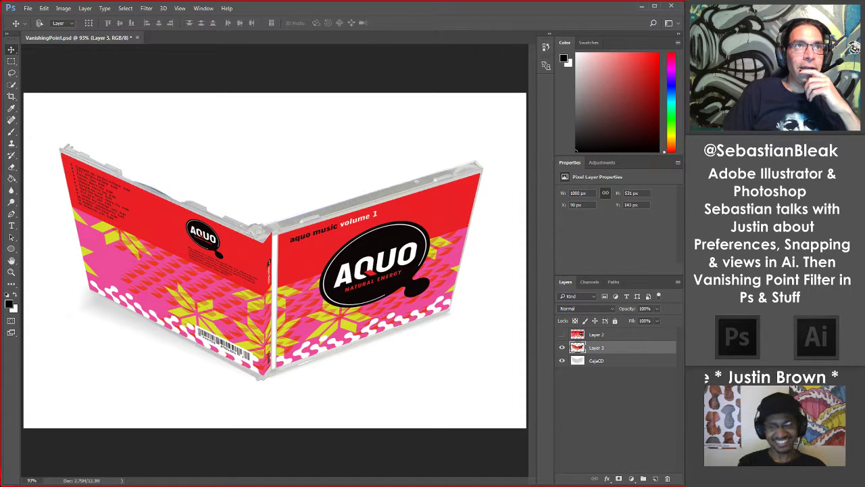
# Step: Switch to Illustrator and show the second artboard of the What We are Talking About document
pyautogui.hotkey('alt', 'Tab')
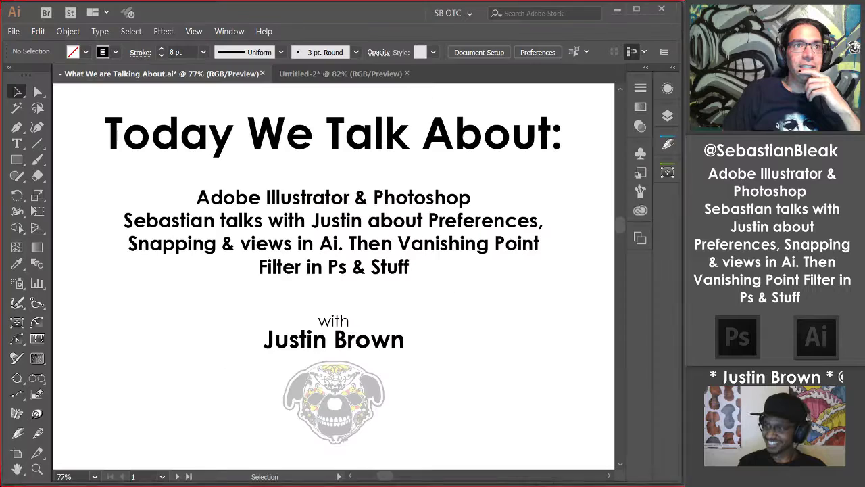
pyautogui.click(178, 476)
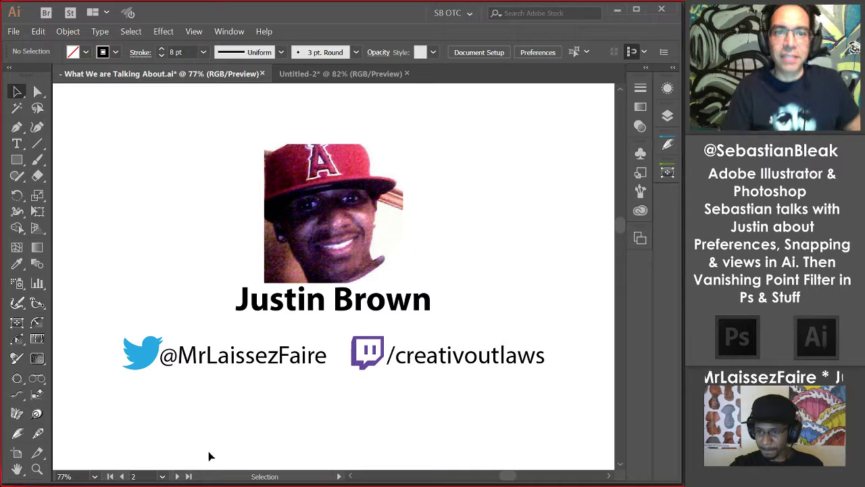
# Step: In the Untitled-2 document, move the black arrow along the wavy curve with the Rotate At Collision Tool, ending with its head across the curve
pyautogui.click(312, 79)
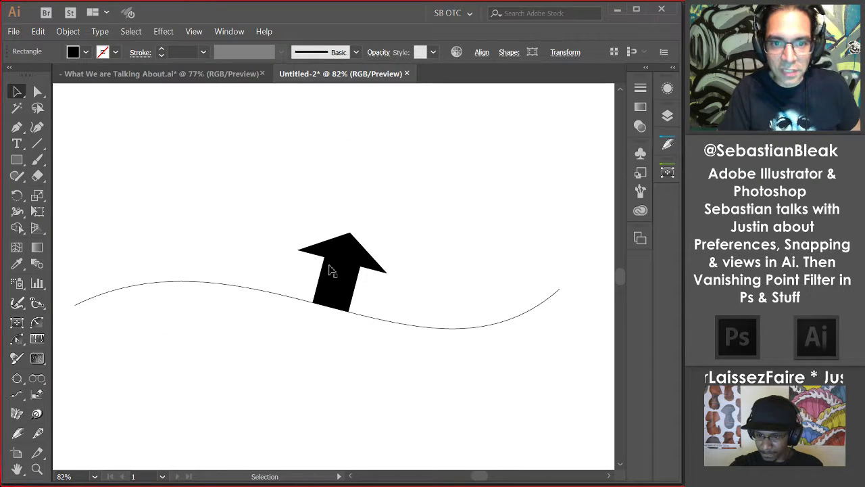
pyautogui.click(13, 98)
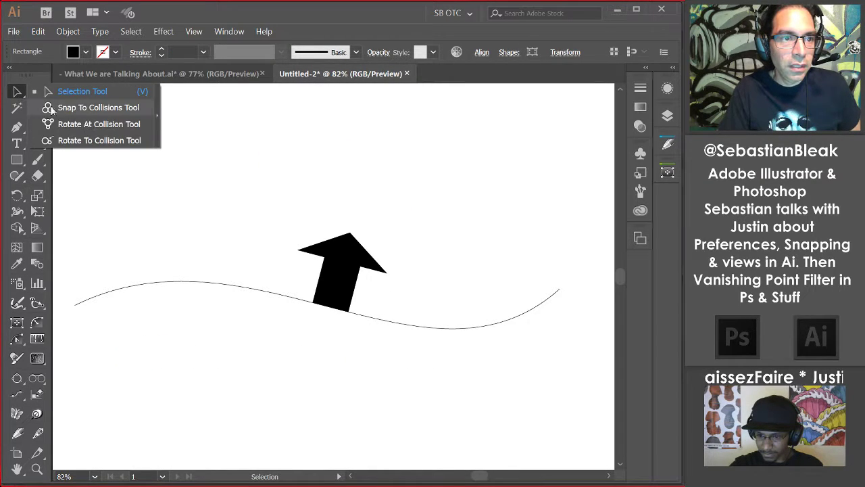
pyautogui.click(59, 127)
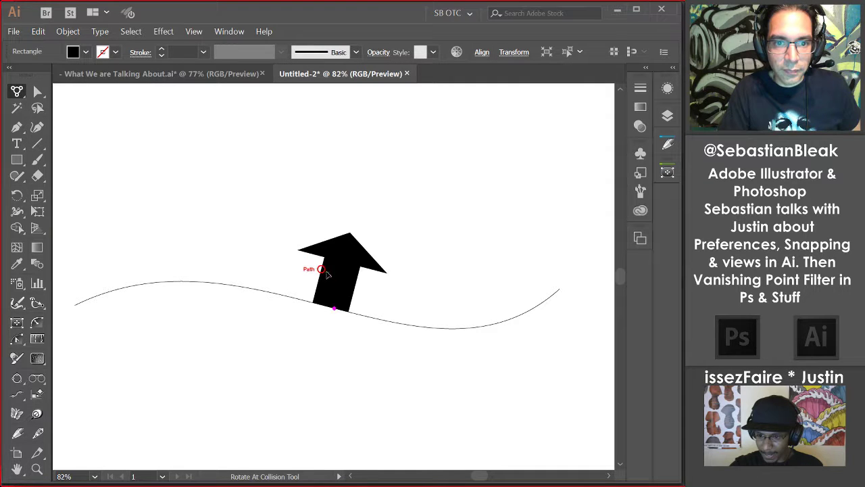
pyautogui.moveTo(323, 265)
pyautogui.mouseDown()
pyautogui.moveTo(326, 215)
pyautogui.moveTo(254, 274)
pyautogui.moveTo(248, 299)
pyautogui.moveTo(226, 292)
pyautogui.mouseUp()
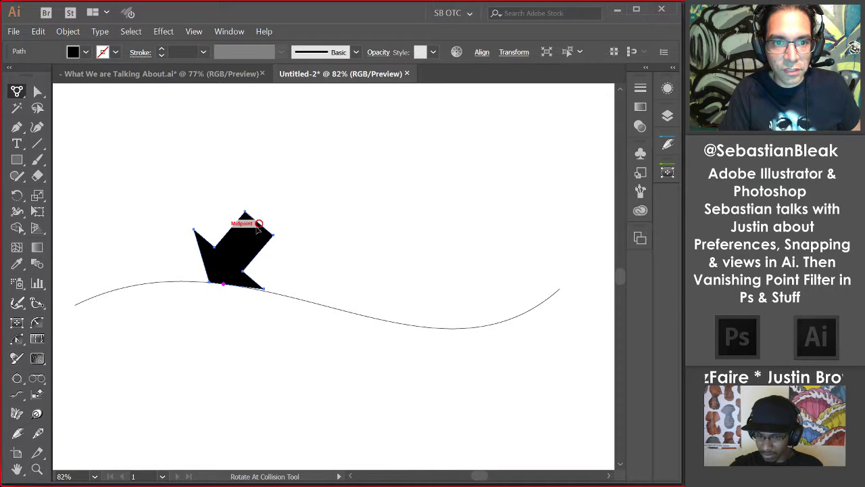
pyautogui.moveTo(259, 226)
pyautogui.mouseDown()
pyautogui.moveTo(354, 261)
pyautogui.moveTo(359, 322)
pyautogui.moveTo(453, 326)
pyautogui.moveTo(402, 326)
pyautogui.mouseUp()
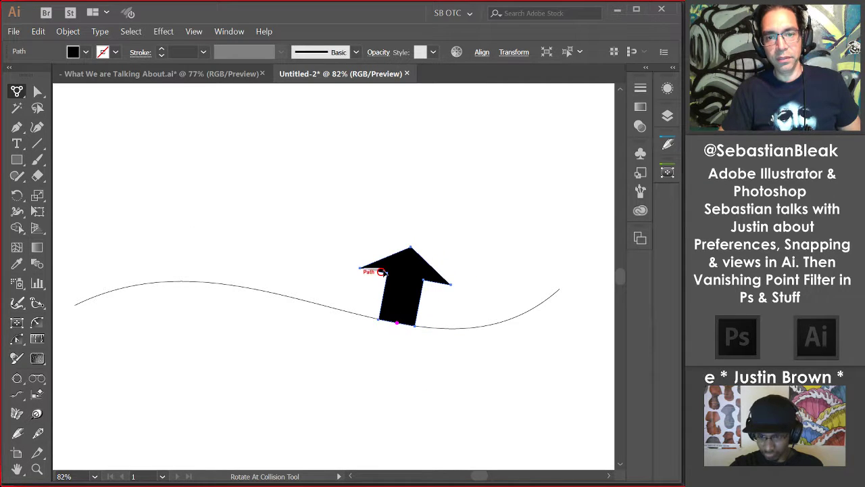
pyautogui.moveTo(390, 260); pyautogui.dragTo(327, 301)
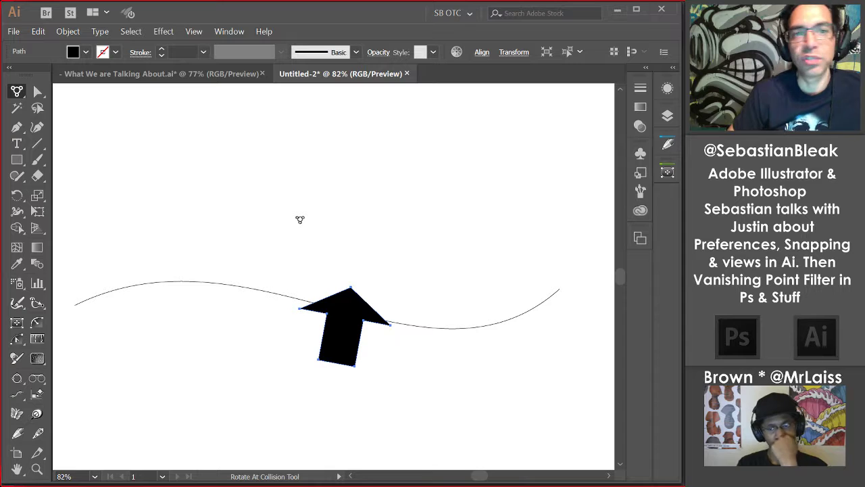
# Step: Open the Keyboard Shortcuts settings to view the tool shortcuts in the current set, and close them without changes
pyautogui.click(39, 31)
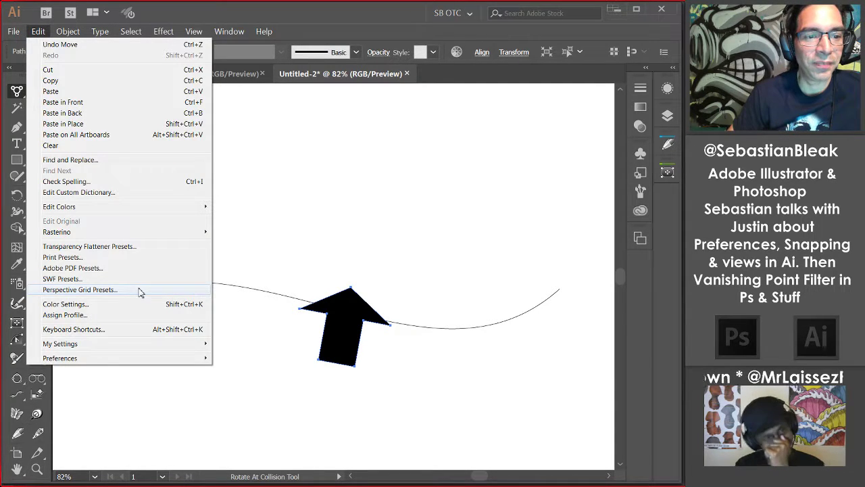
pyautogui.click(135, 330)
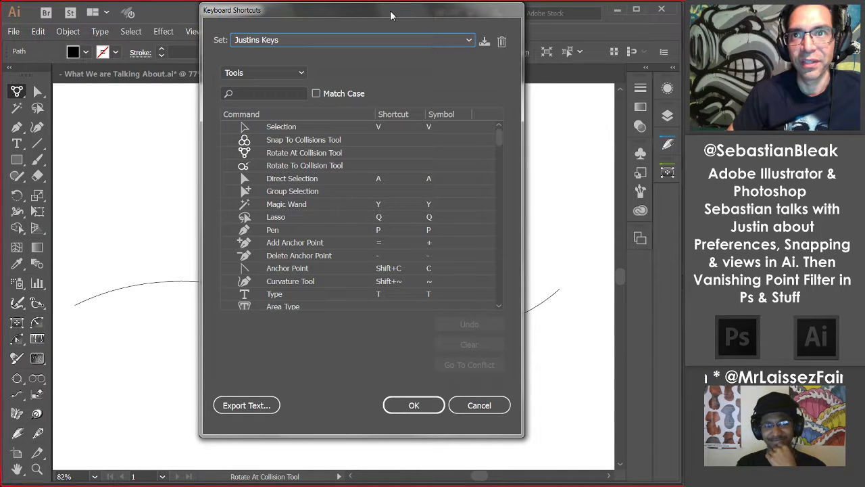
pyautogui.moveTo(390, 15); pyautogui.dragTo(358, 34)
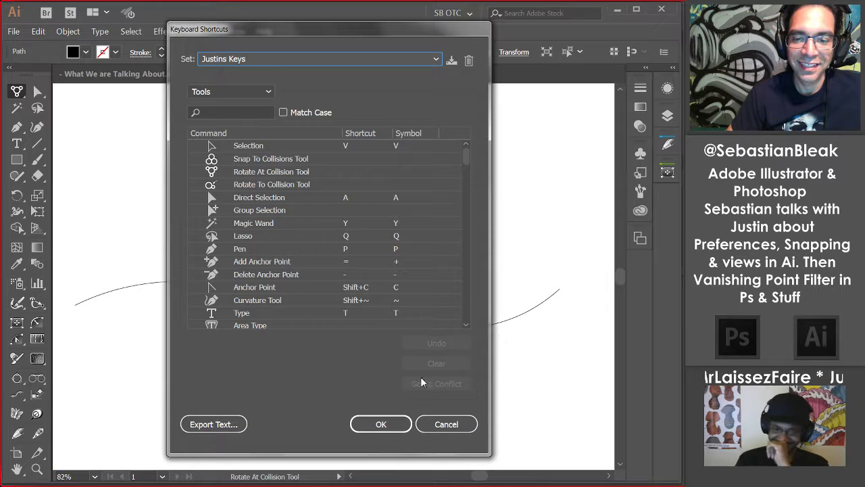
pyautogui.click(436, 425)
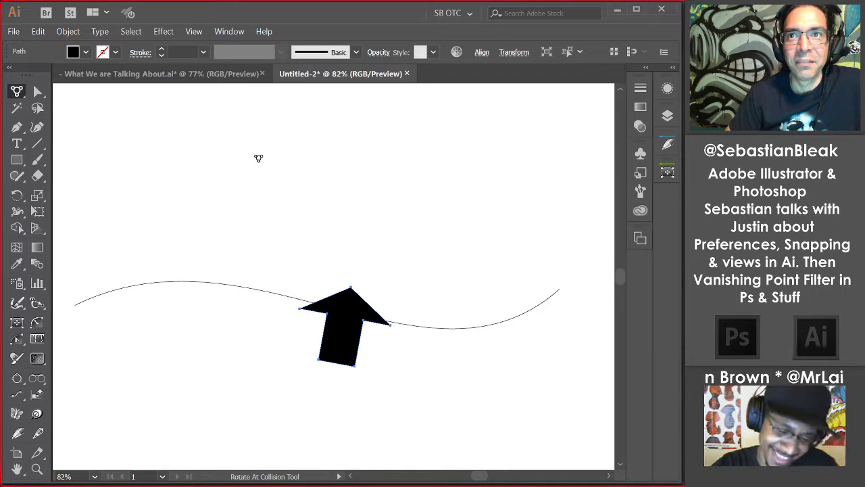
# Step: Return to the What We are Talking About document and page through its artboards from the first to the third
pyautogui.click(217, 79)
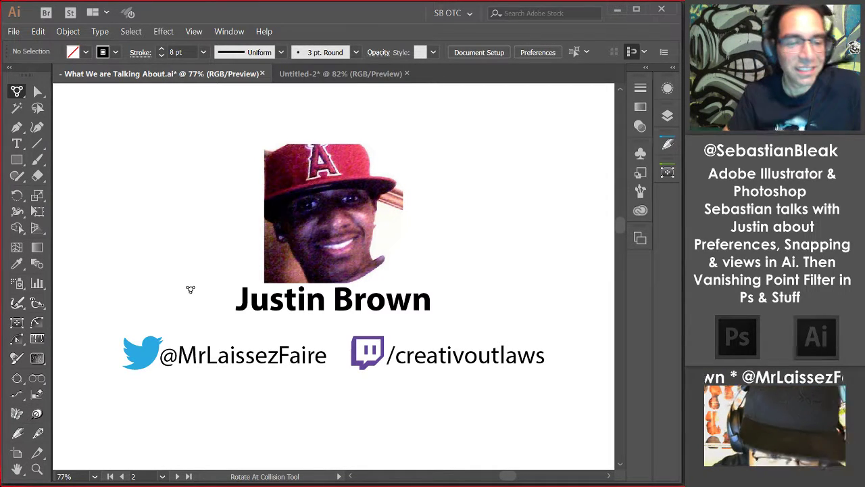
pyautogui.click(112, 476)
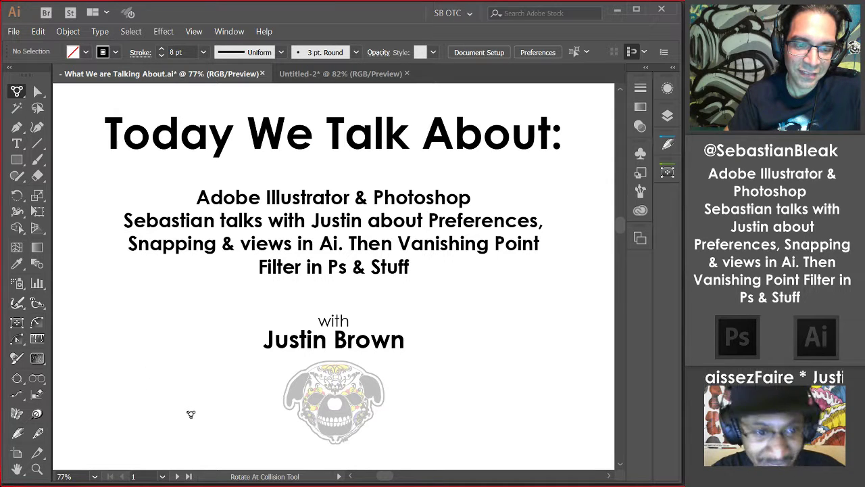
pyautogui.click(178, 477)
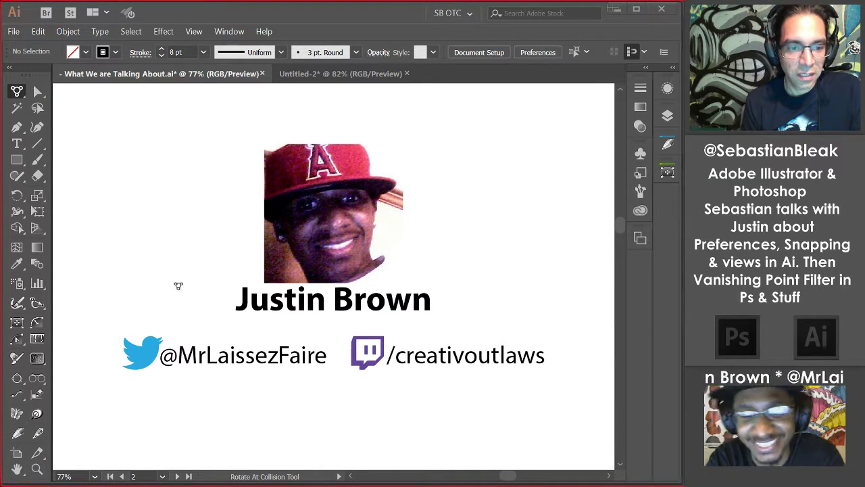
pyautogui.click(177, 476)
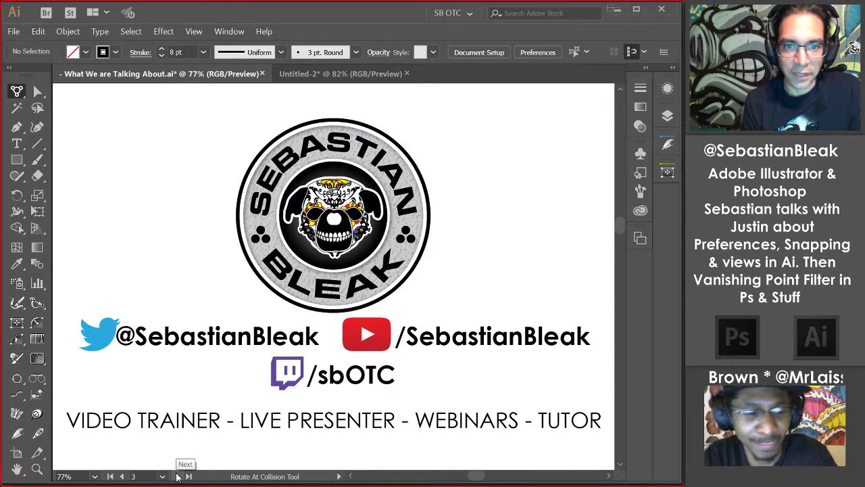